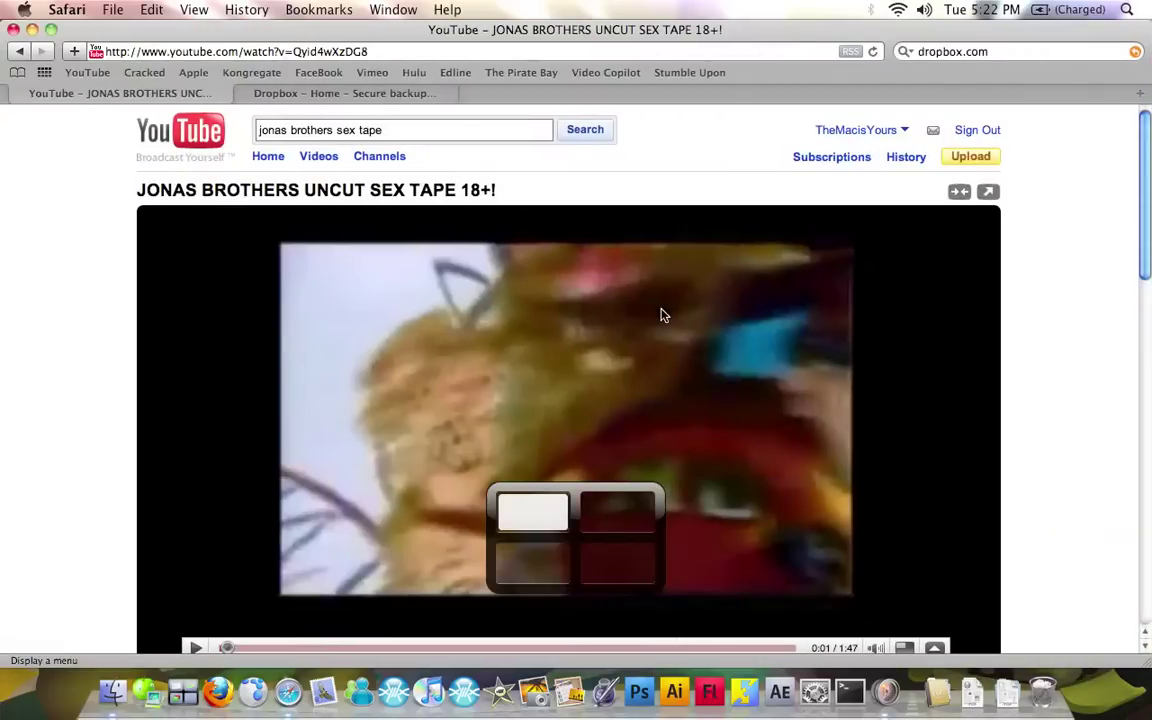
Close the YouTube tab so only the Dropbox home page remains
left_click(16, 93)
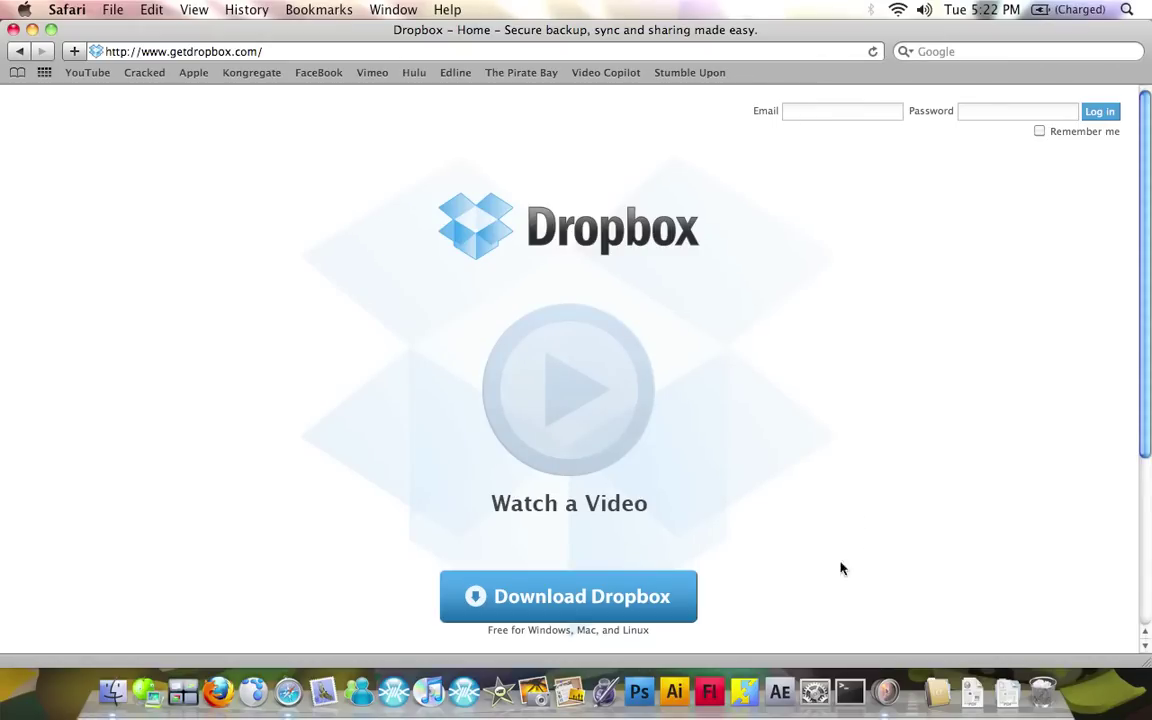
Close Safari, move the Dropbox 0.6.570 disk image from Downloads to the desktop, and open it
left_click(13, 30)
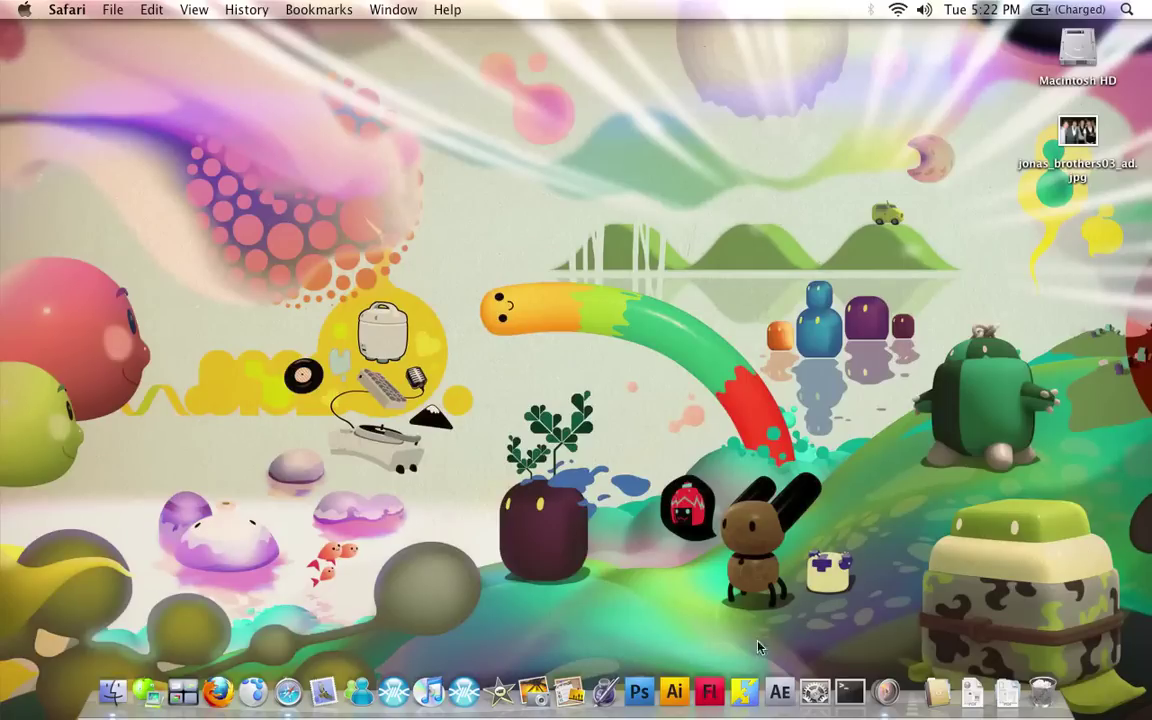
left_click(979, 697)
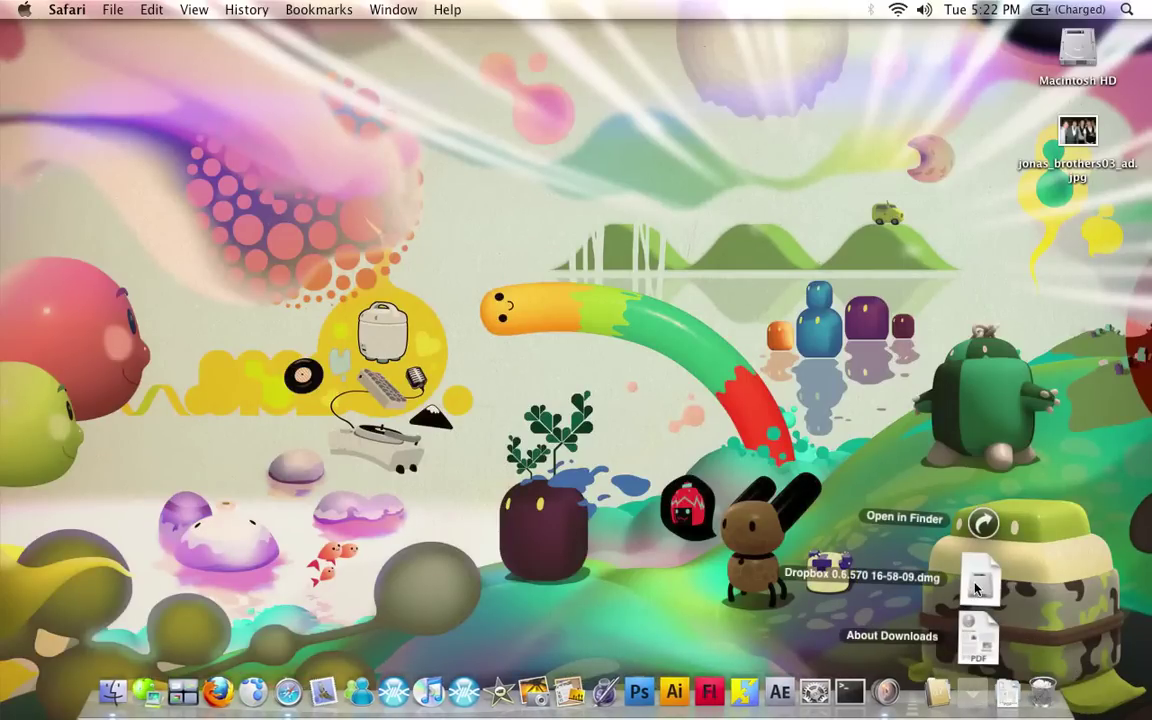
left_click_drag(975, 588, 550, 223)
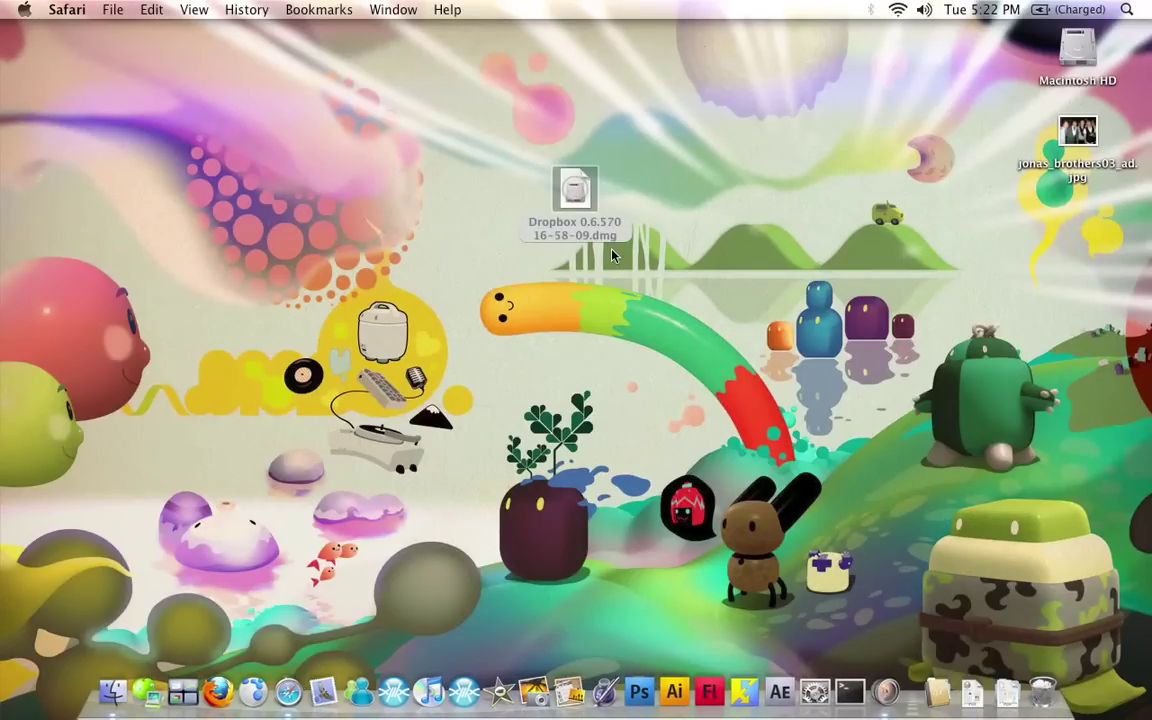
left_click(575, 192)
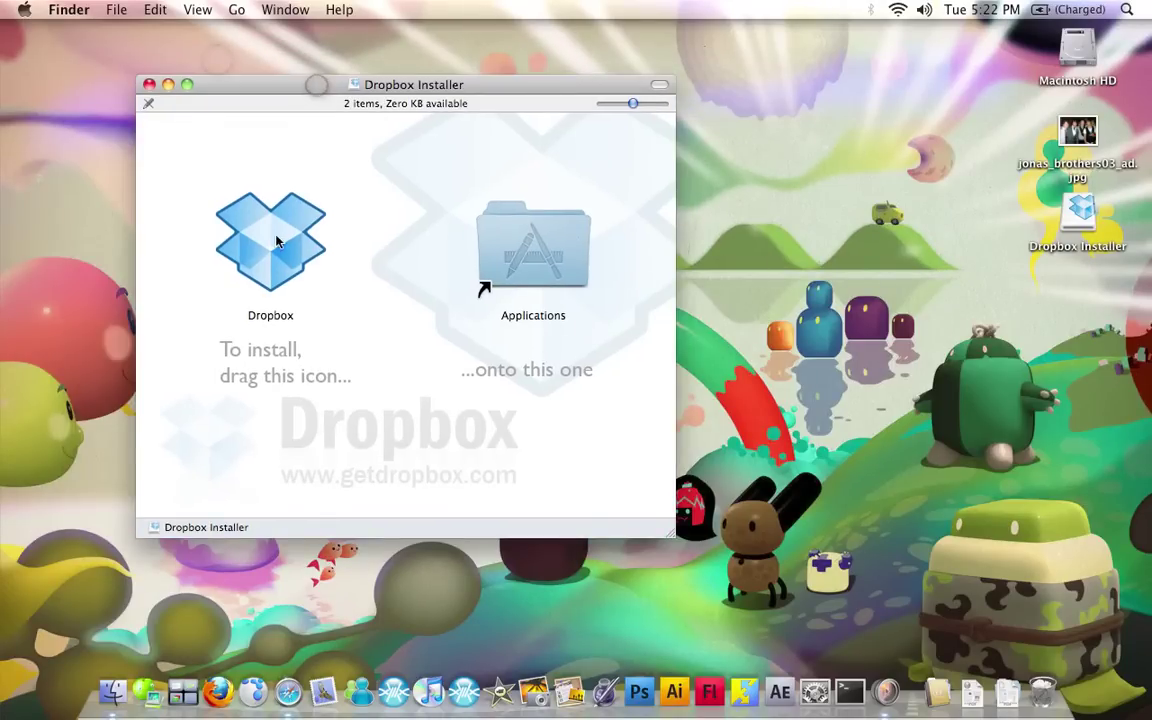
Copy Dropbox into the Applications folder and close the installer window
left_click_drag(270, 237, 490, 218)
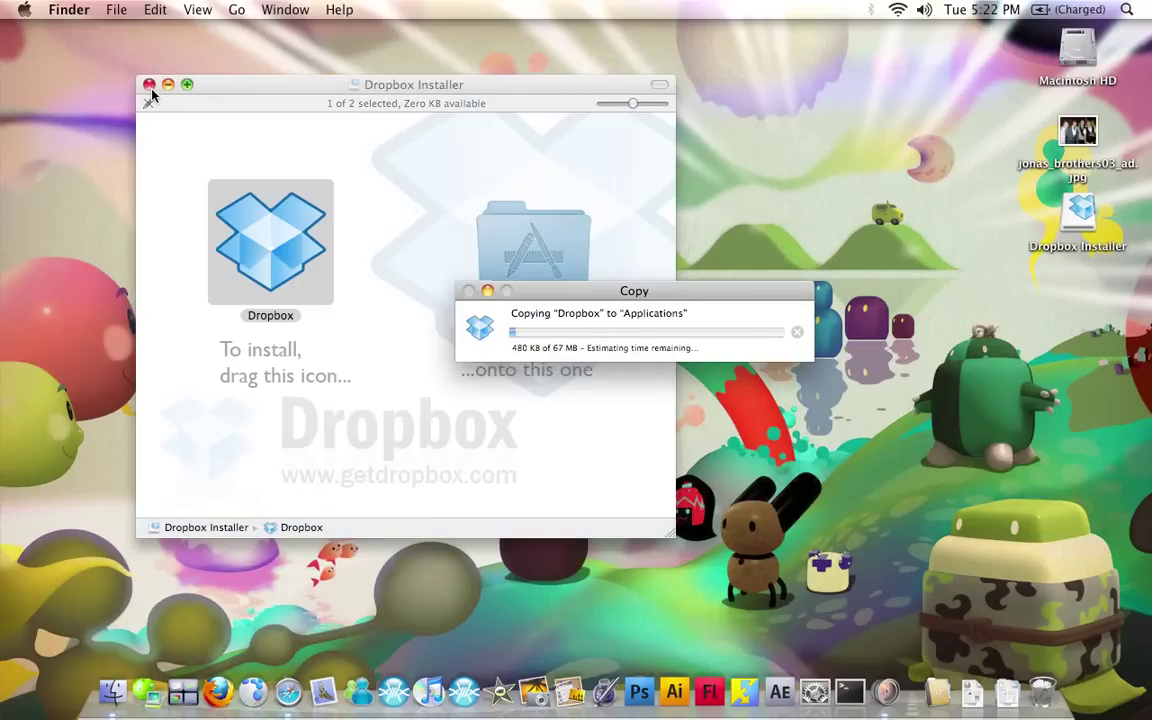
left_click(149, 85)
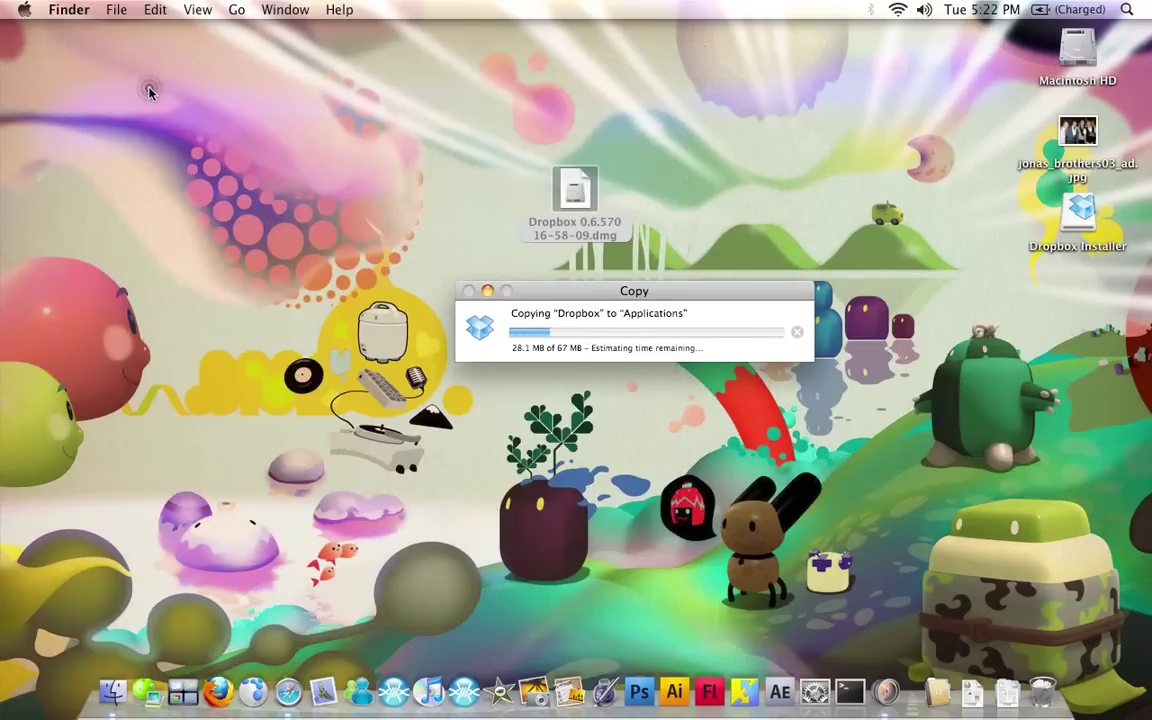
left_click_drag(553, 289, 501, 198)
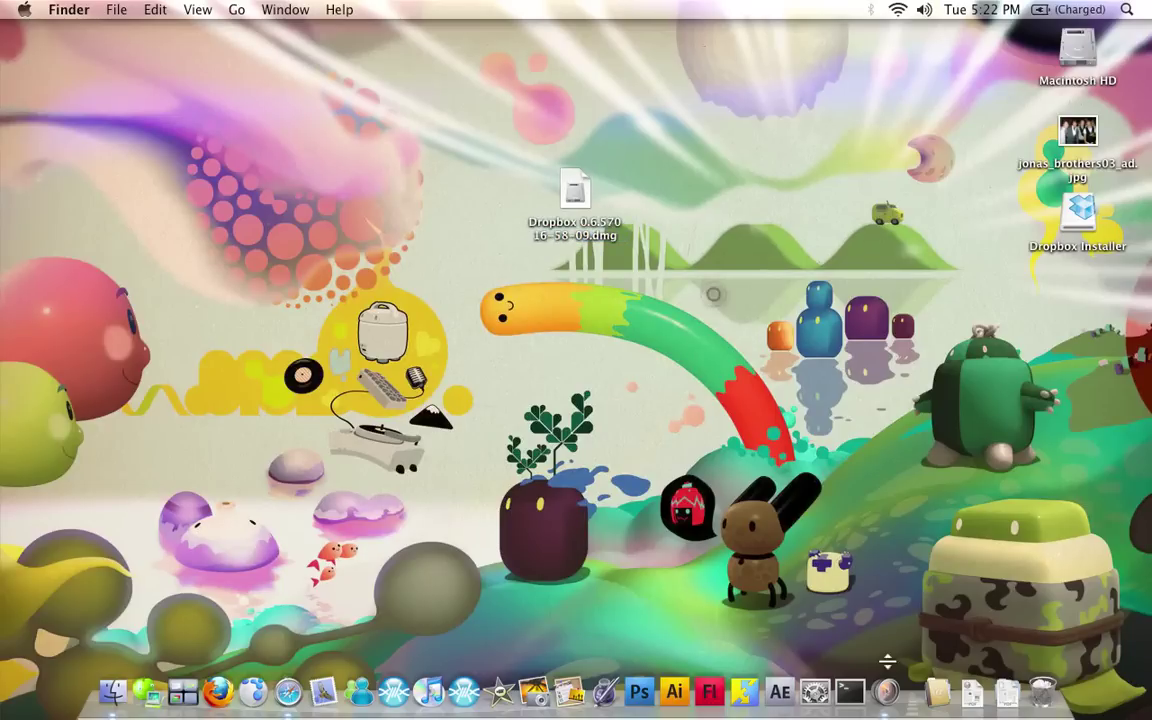
Launch Dropbox from the Applications stack, confirming it may open
left_click(936, 692)
scroll(730, 553, "down", 10)
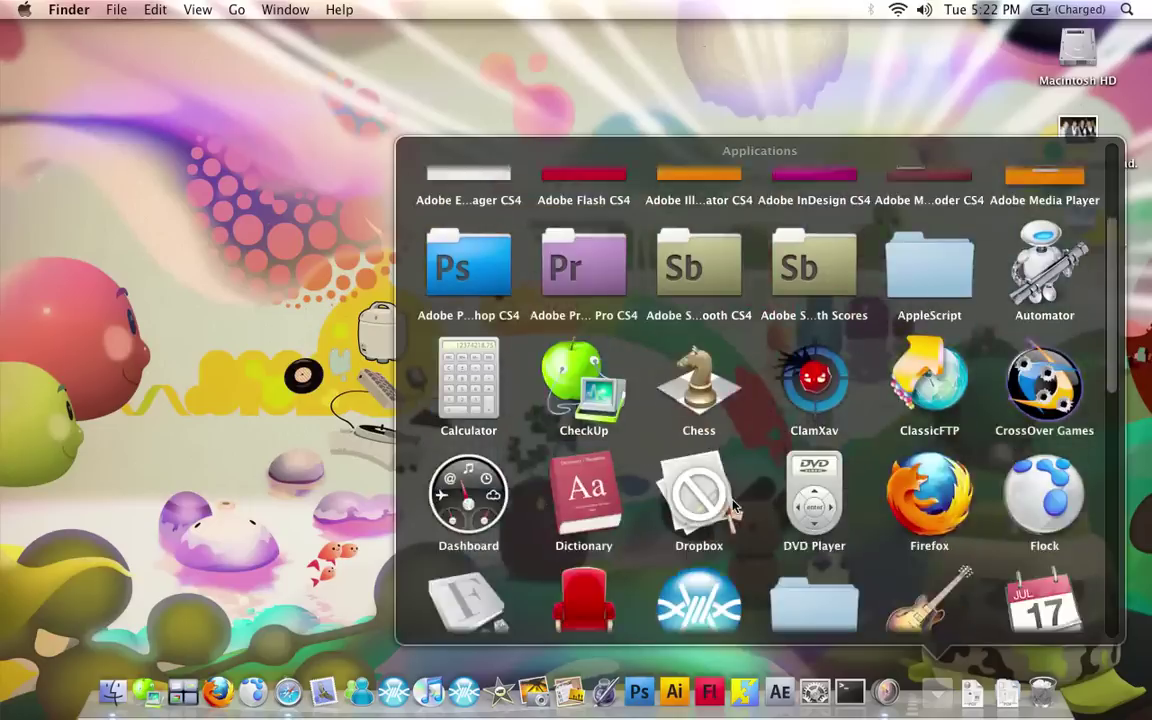
left_click(700, 218)
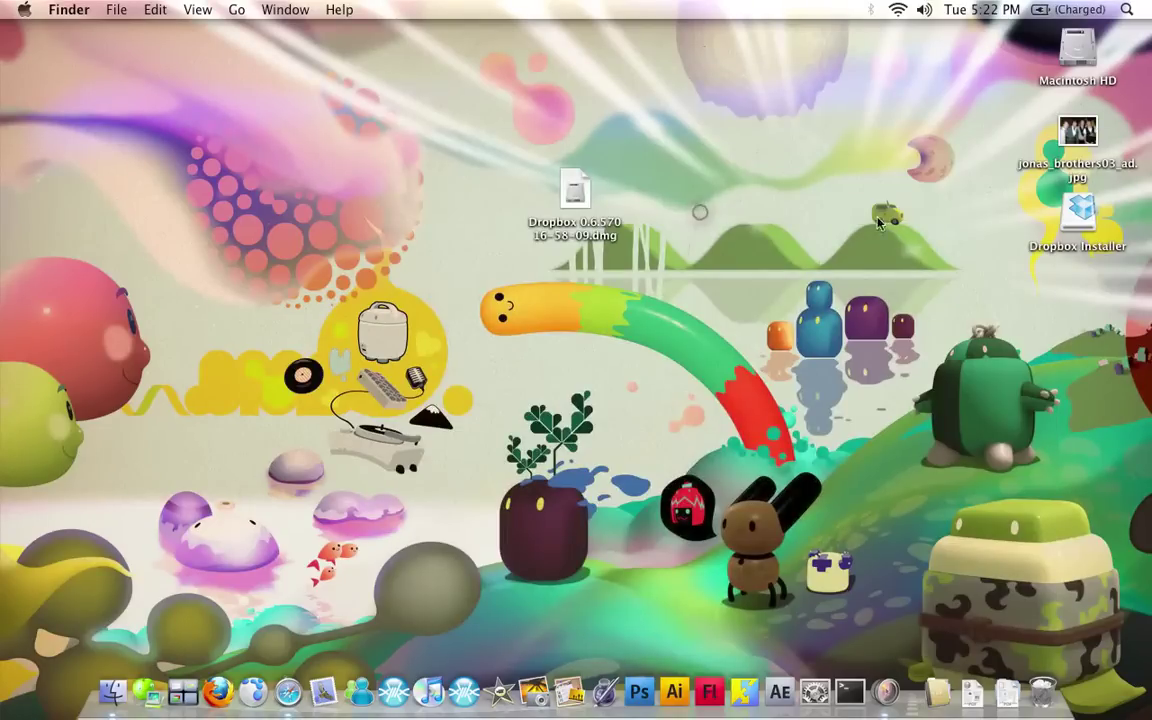
left_click(741, 266)
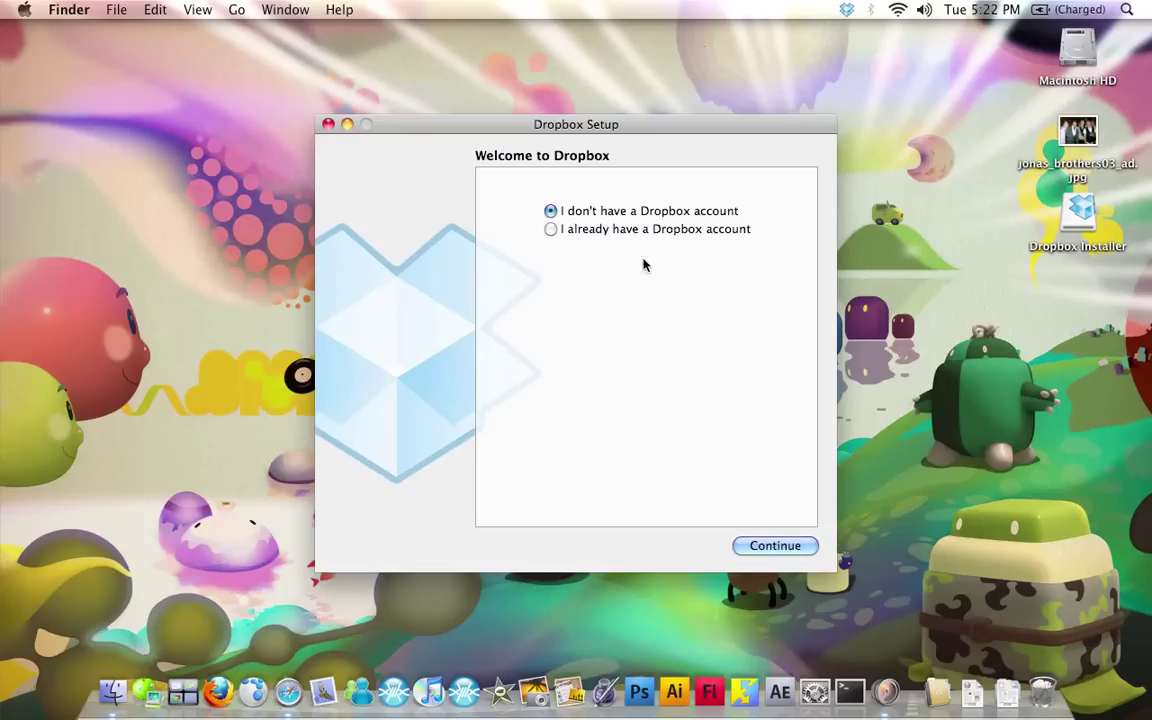
Start a new Dropbox account, entering first and last name, e-mail and password twice
left_click_drag(645, 137, 645, 104)
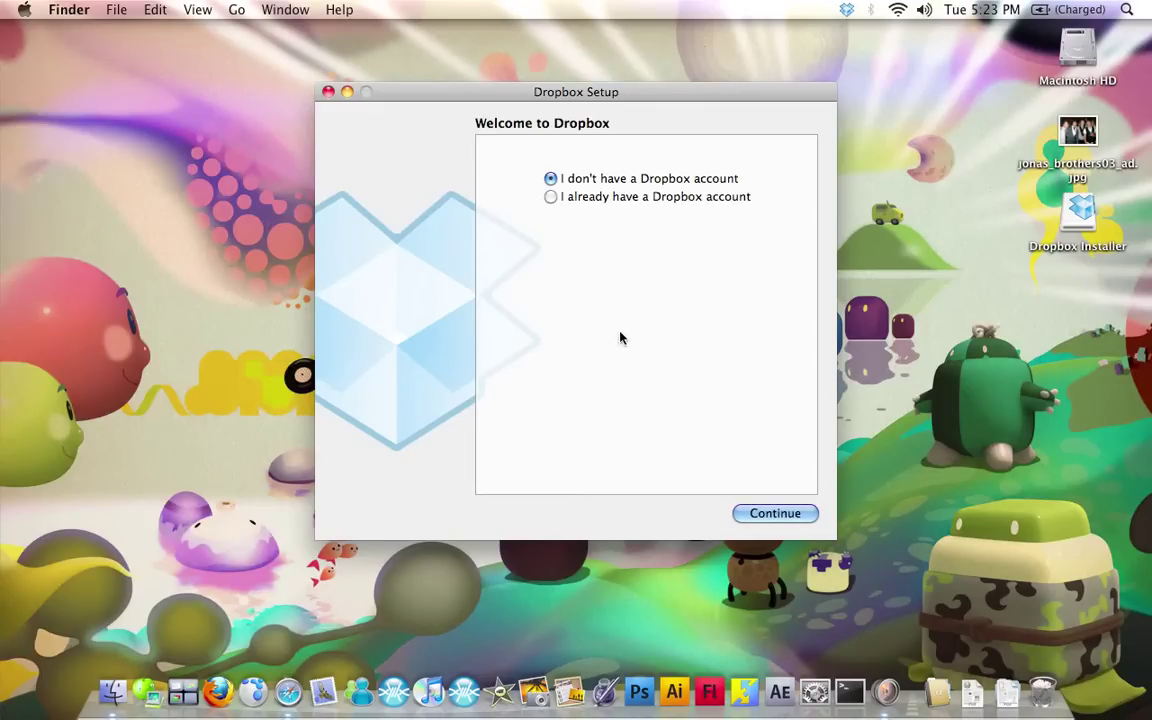
left_click(795, 511)
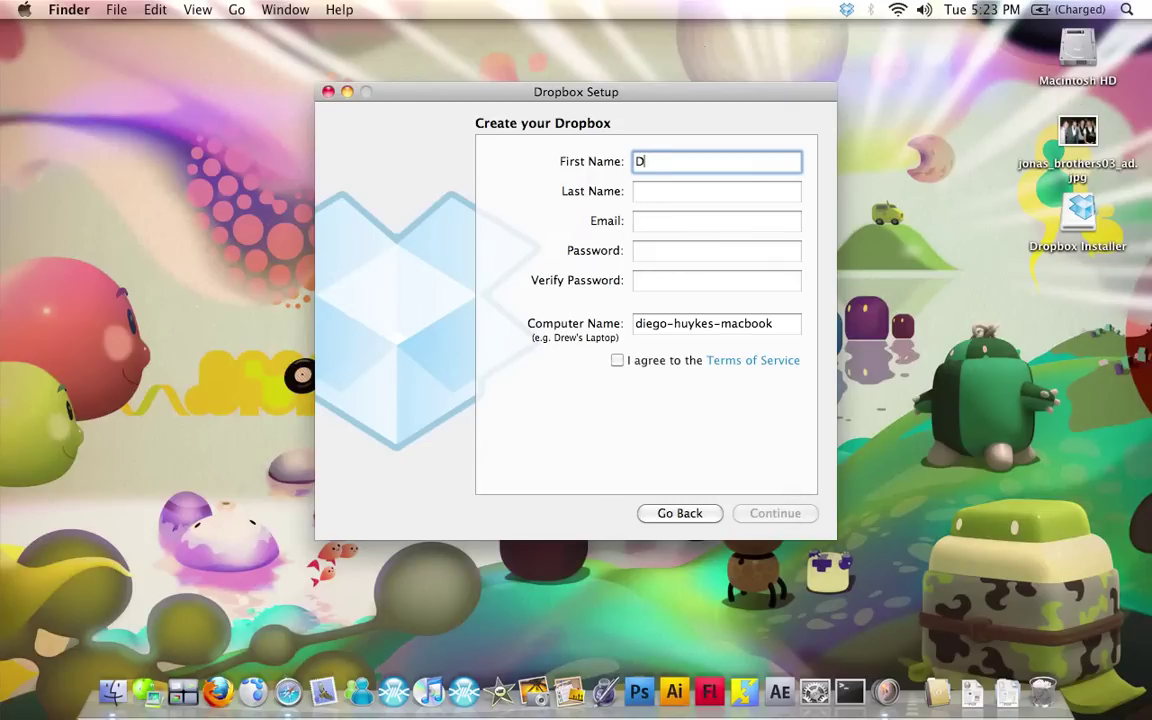
key("Tab")
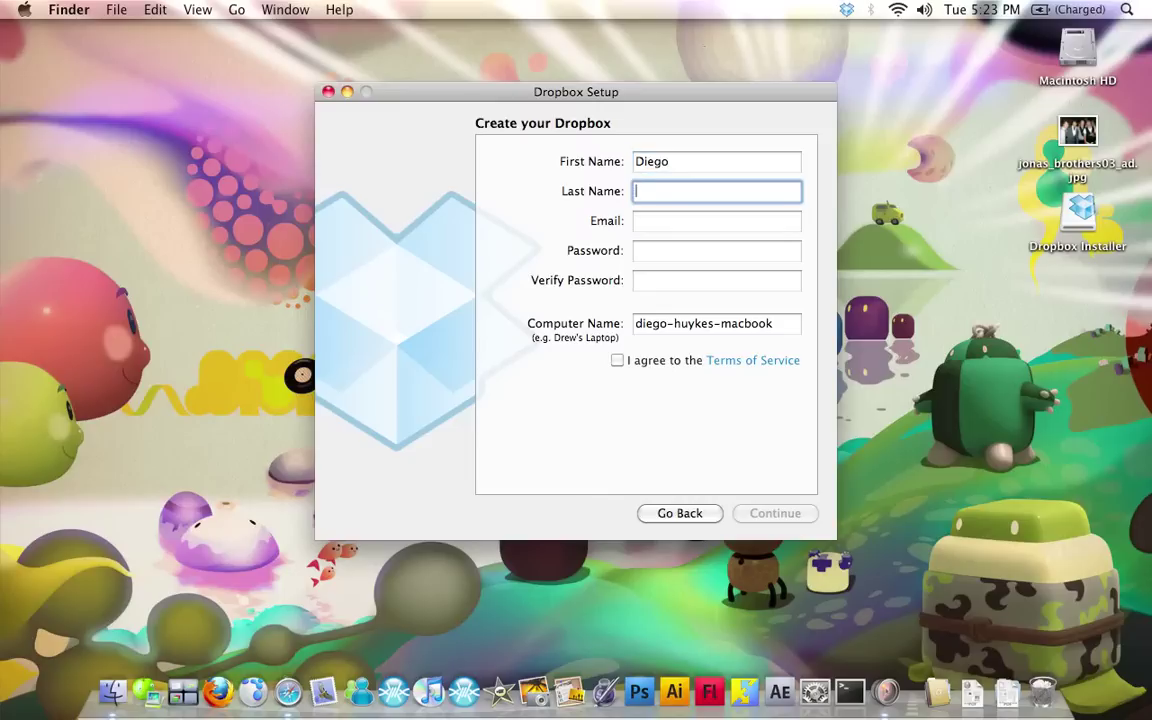
key("Tab")
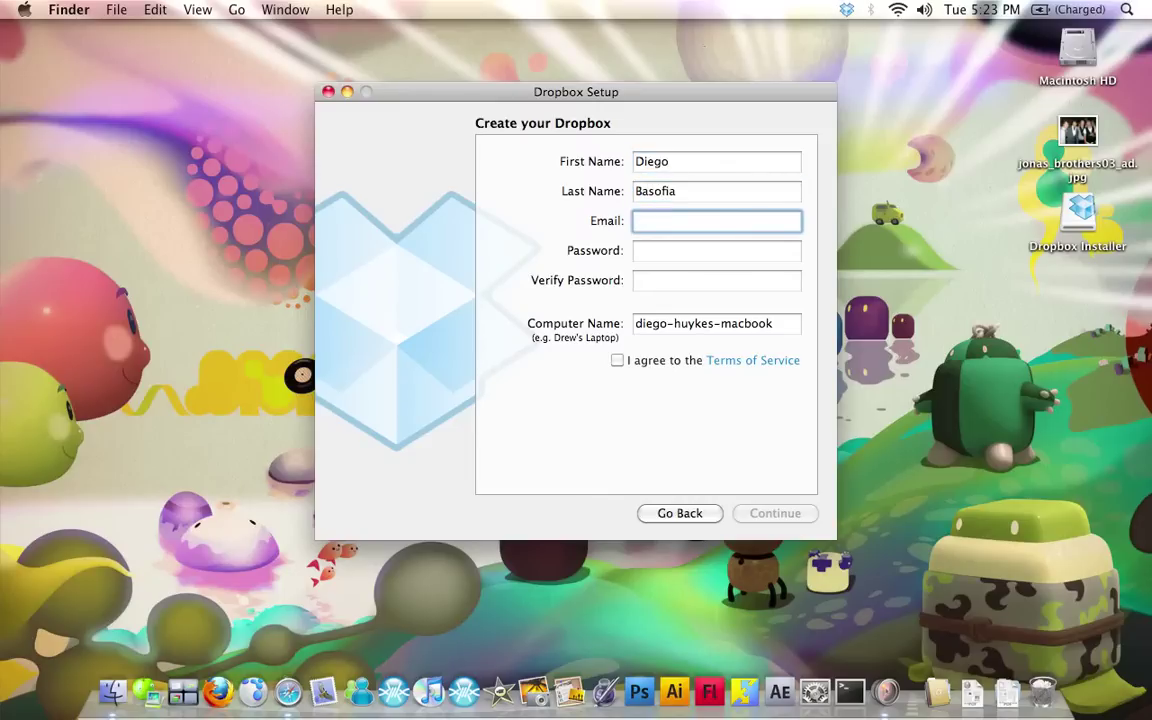
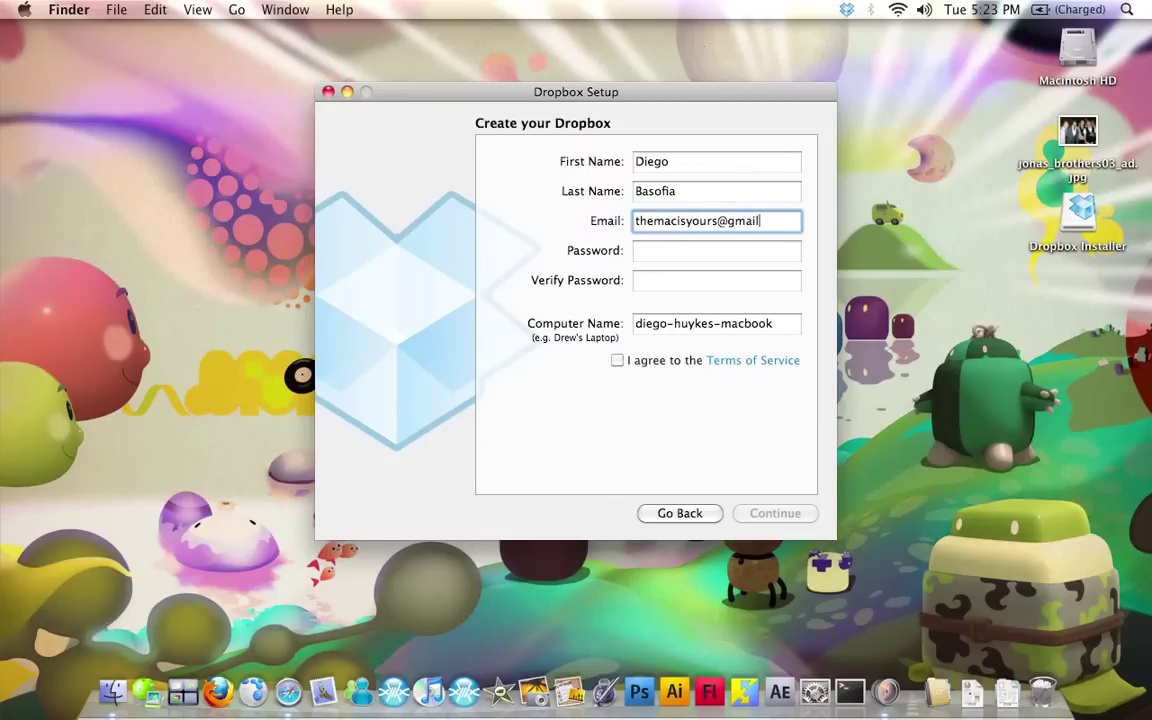
key("Tab")
type("••••••")
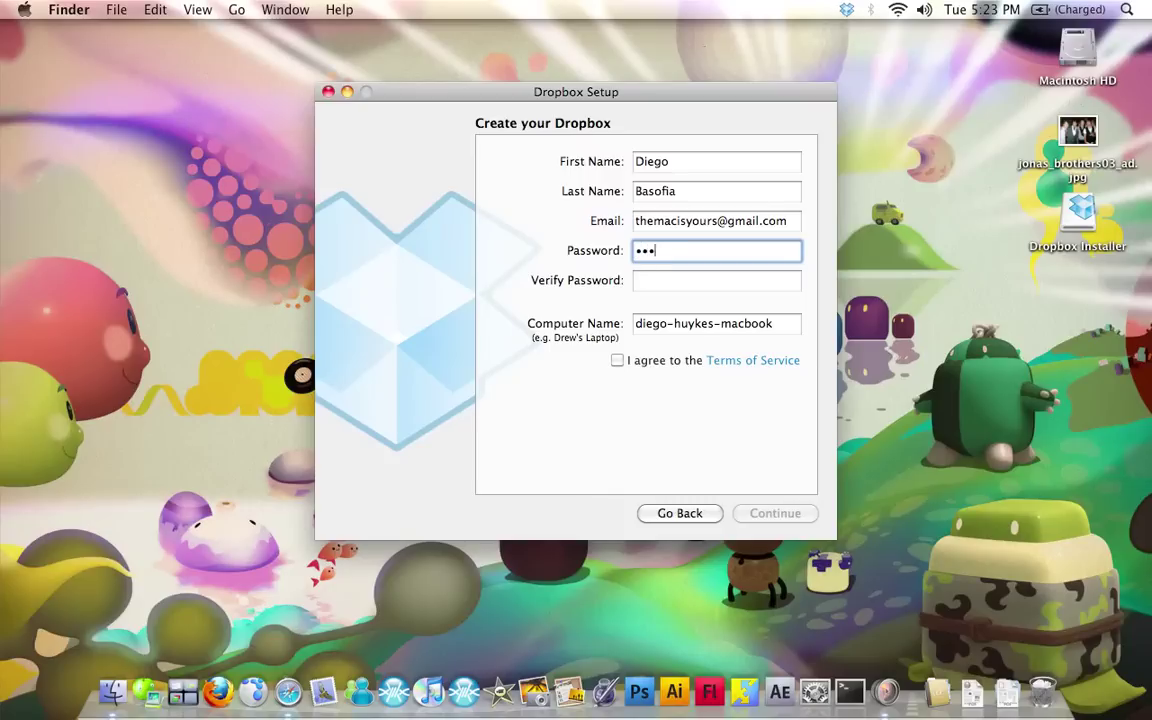
key("Tab")
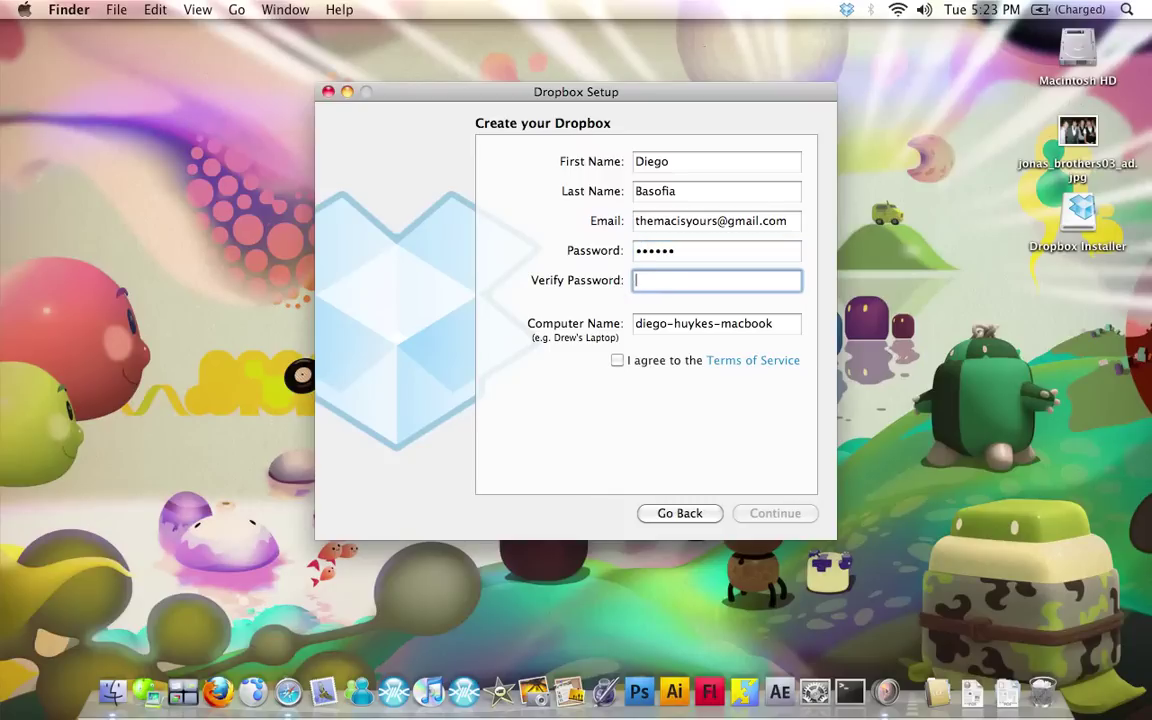
type("••••••")
Name the computer 'The Mac is Yours', agree to the Terms of Service and submit
left_click(655, 323)
double_click(680, 323)
triple_click(678, 323)
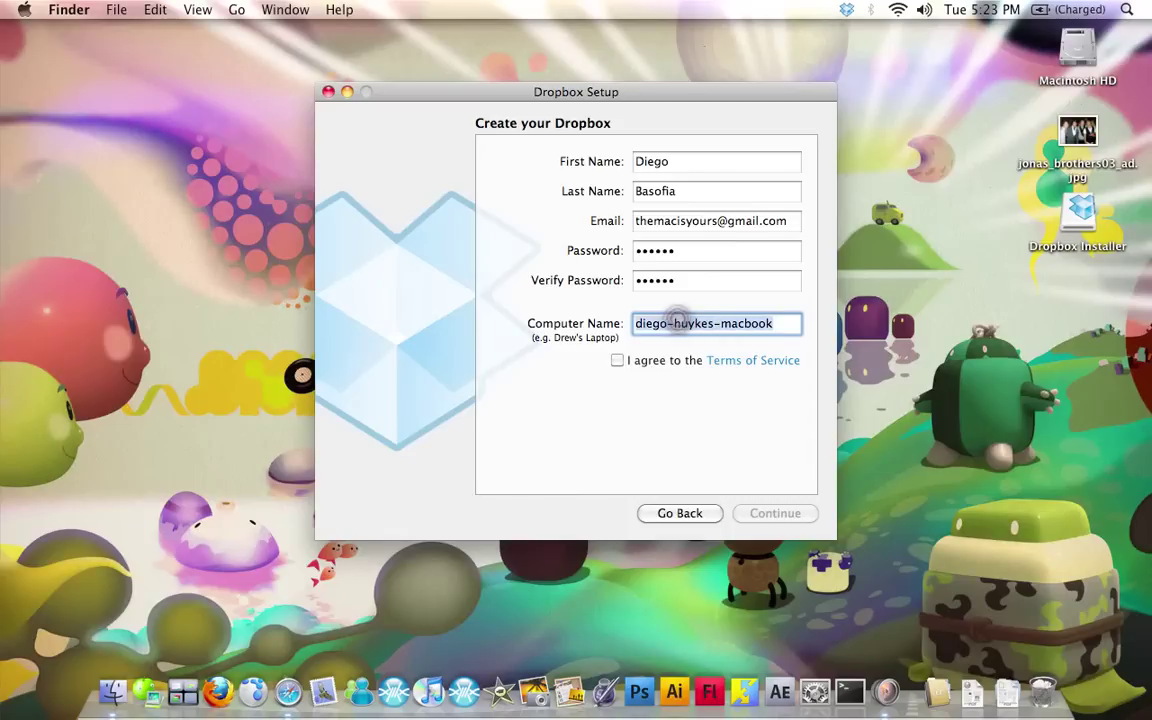
type("The Ma")
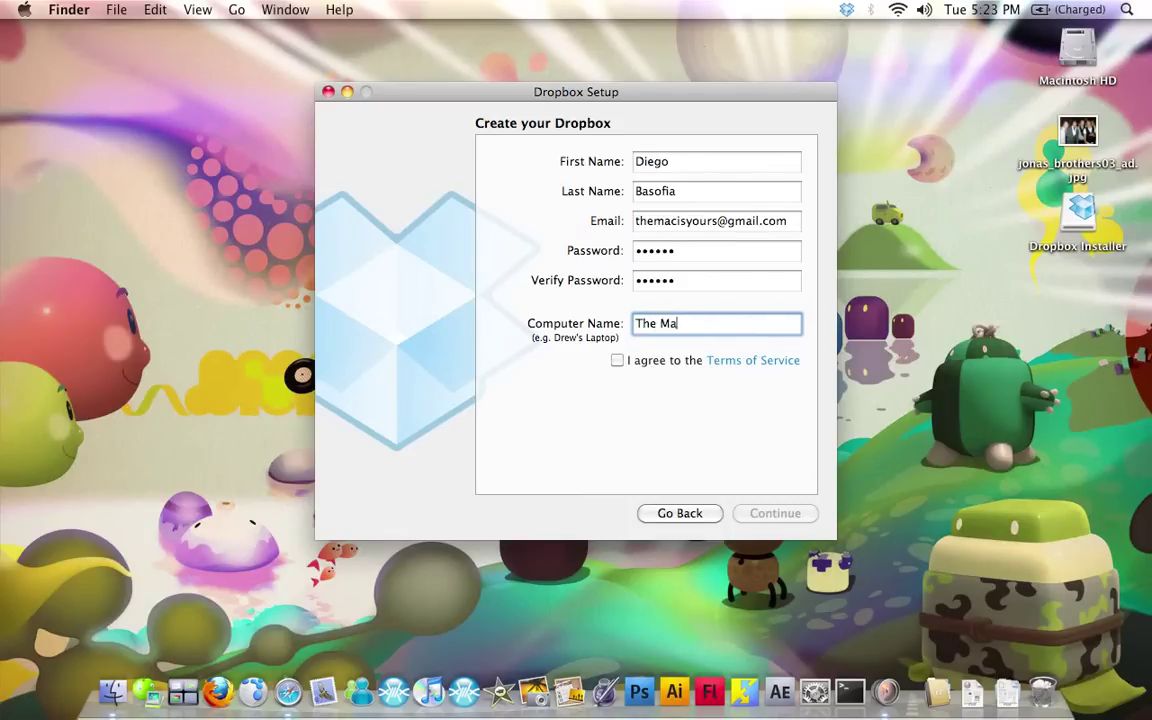
type("c is Yours")
left_click(671, 349)
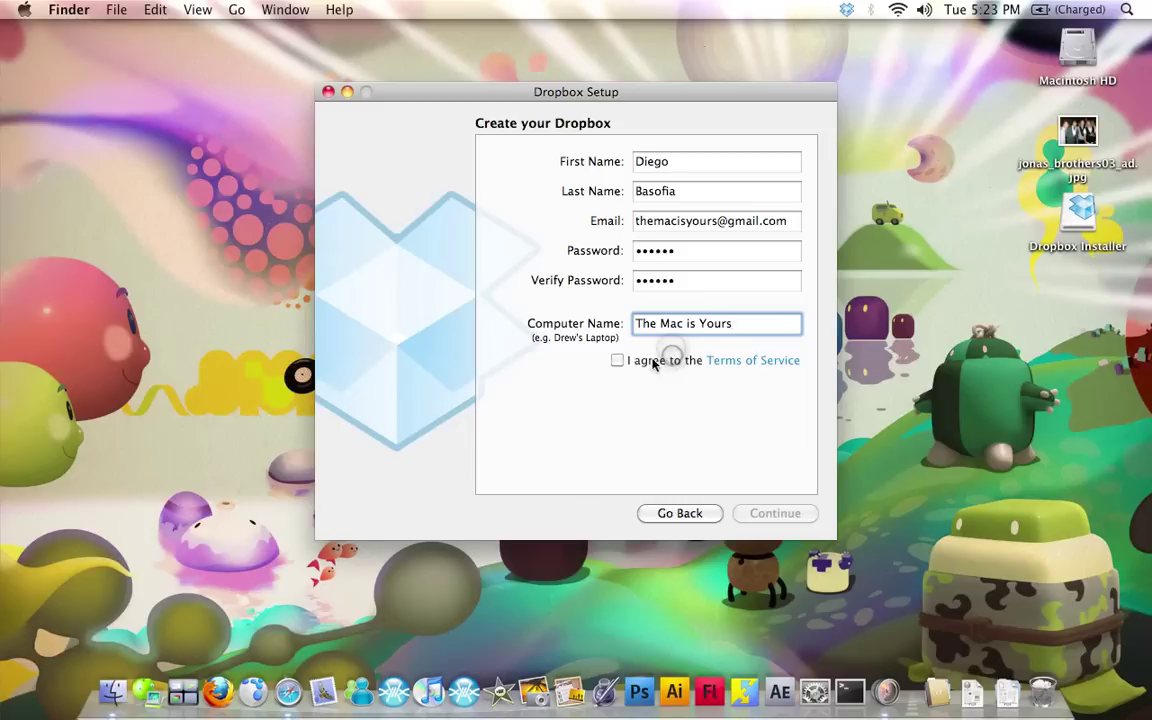
left_click(617, 360)
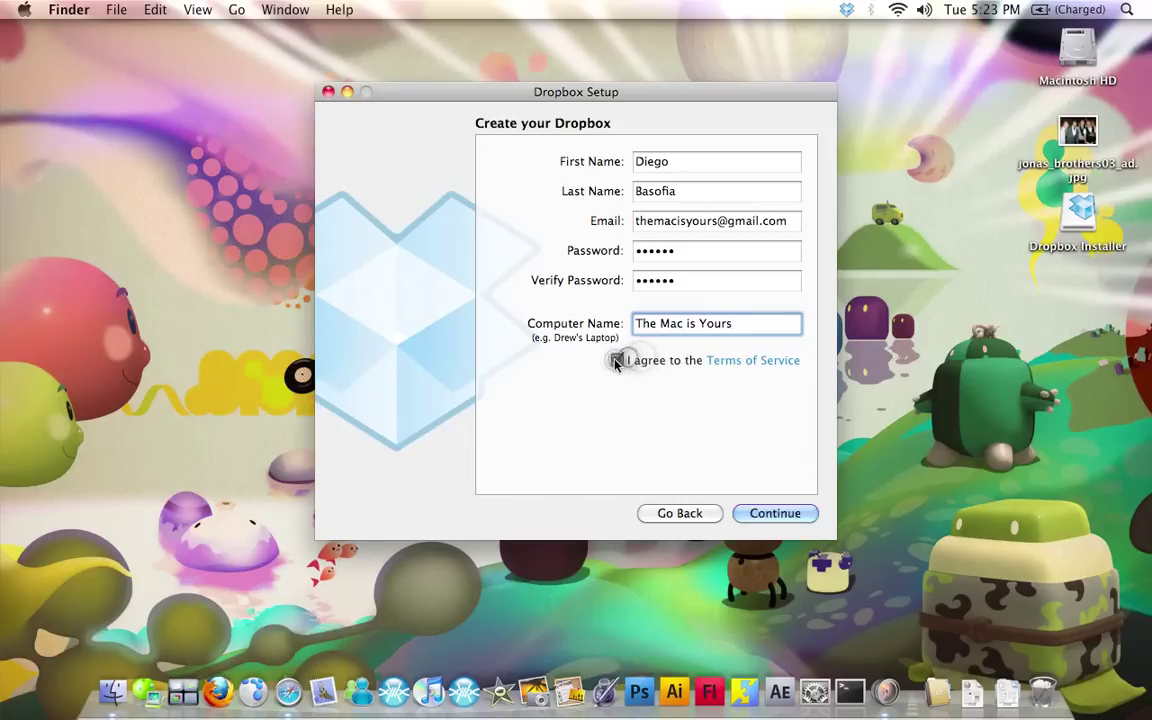
left_click(752, 514)
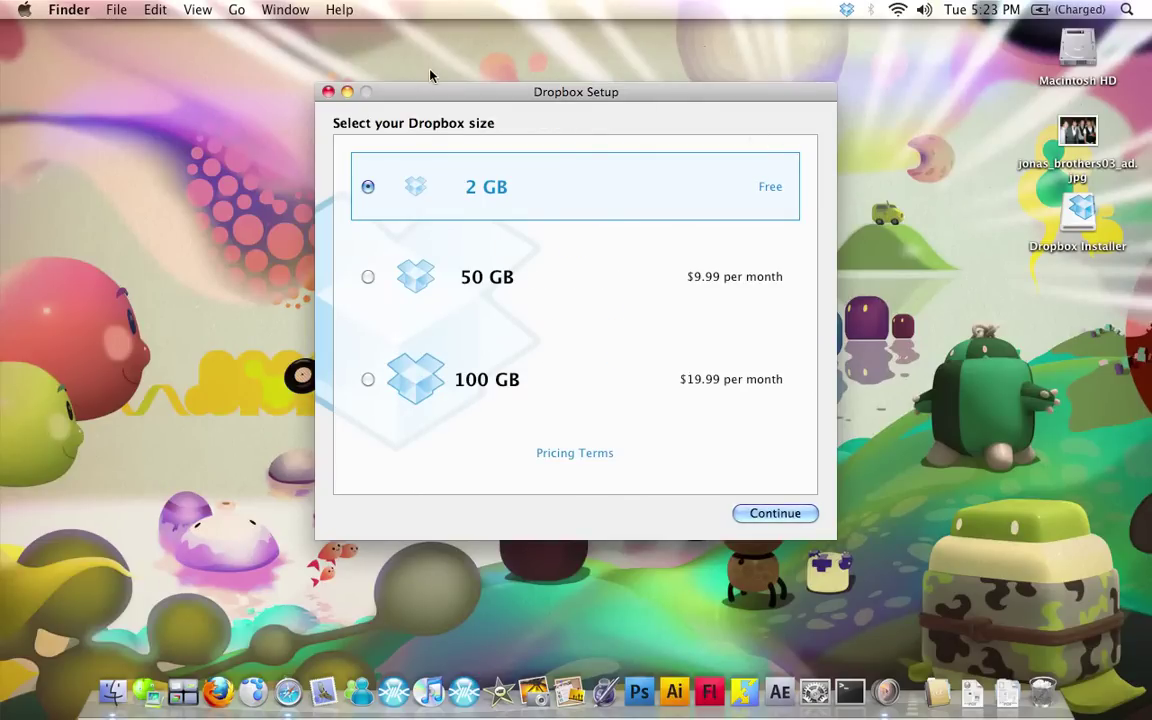
Keep the free 2 GB plan, skip the tour, and finish Dropbox setup
left_click_drag(483, 91, 488, 64)
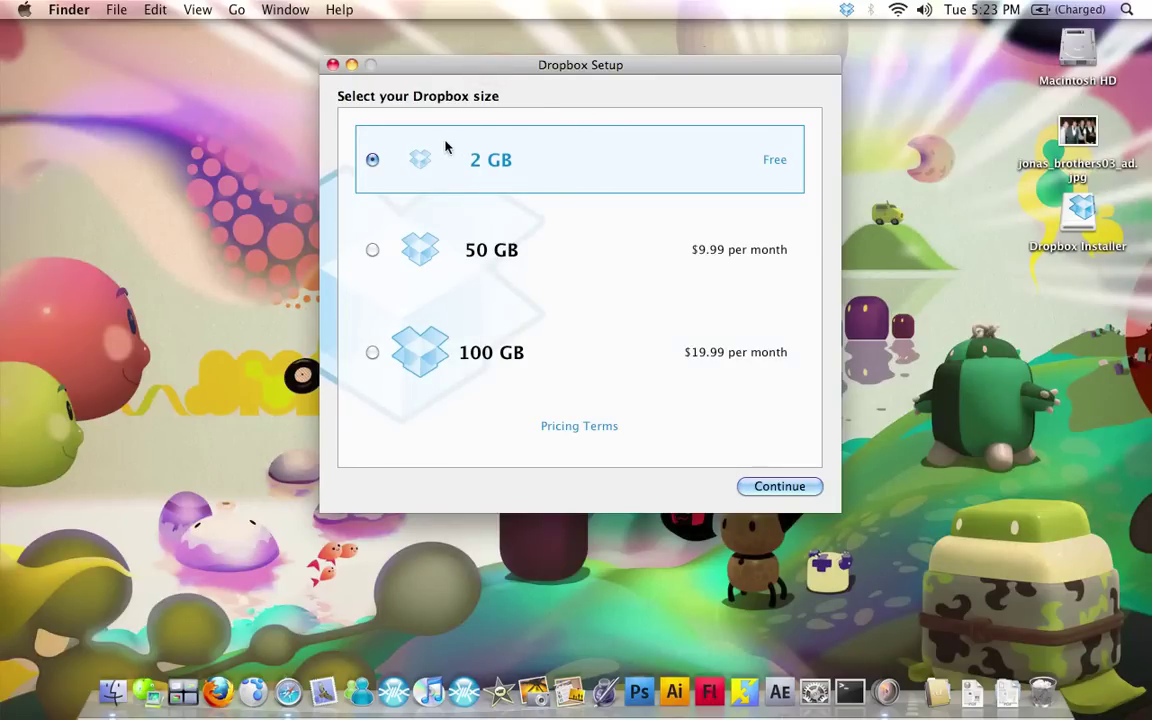
left_click(800, 489)
left_click_drag(471, 57, 493, 88)
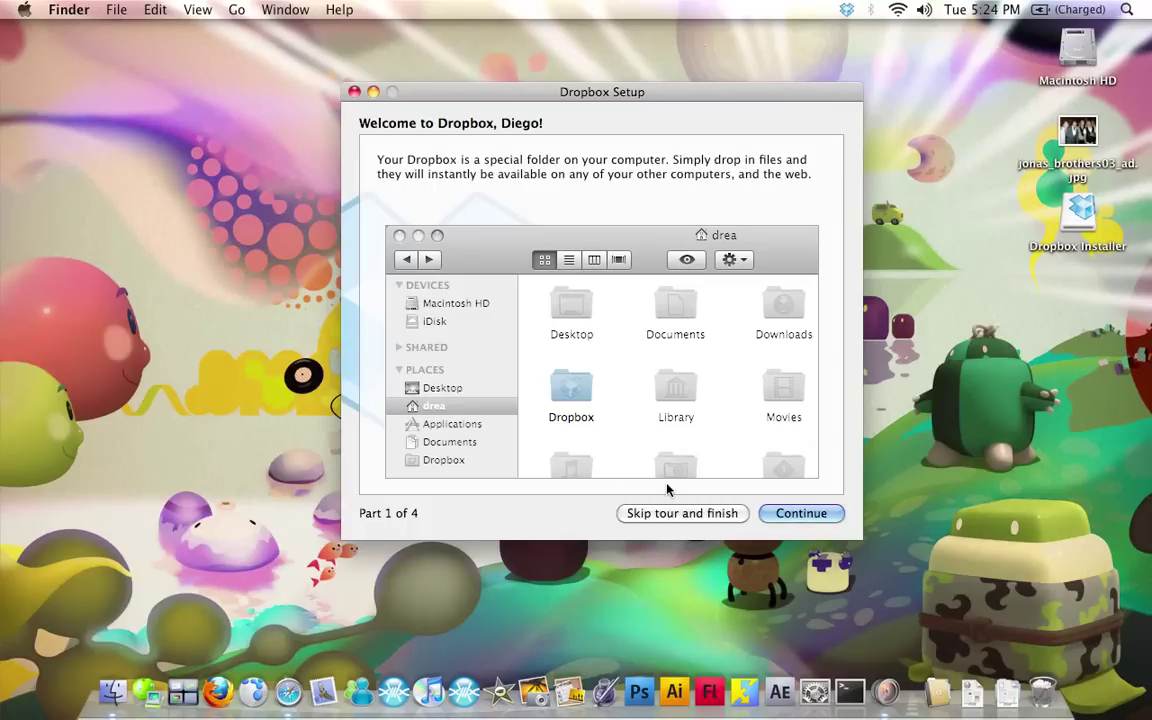
left_click(682, 513)
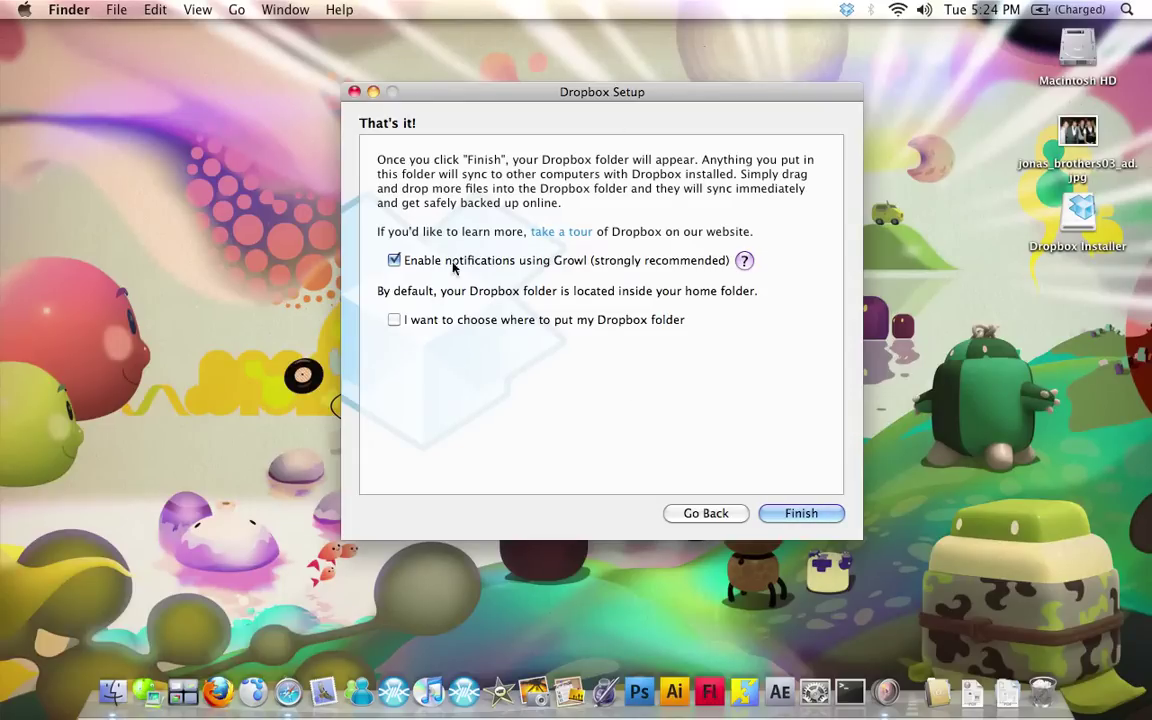
left_click(826, 518)
left_click_drag(693, 292, 778, 372)
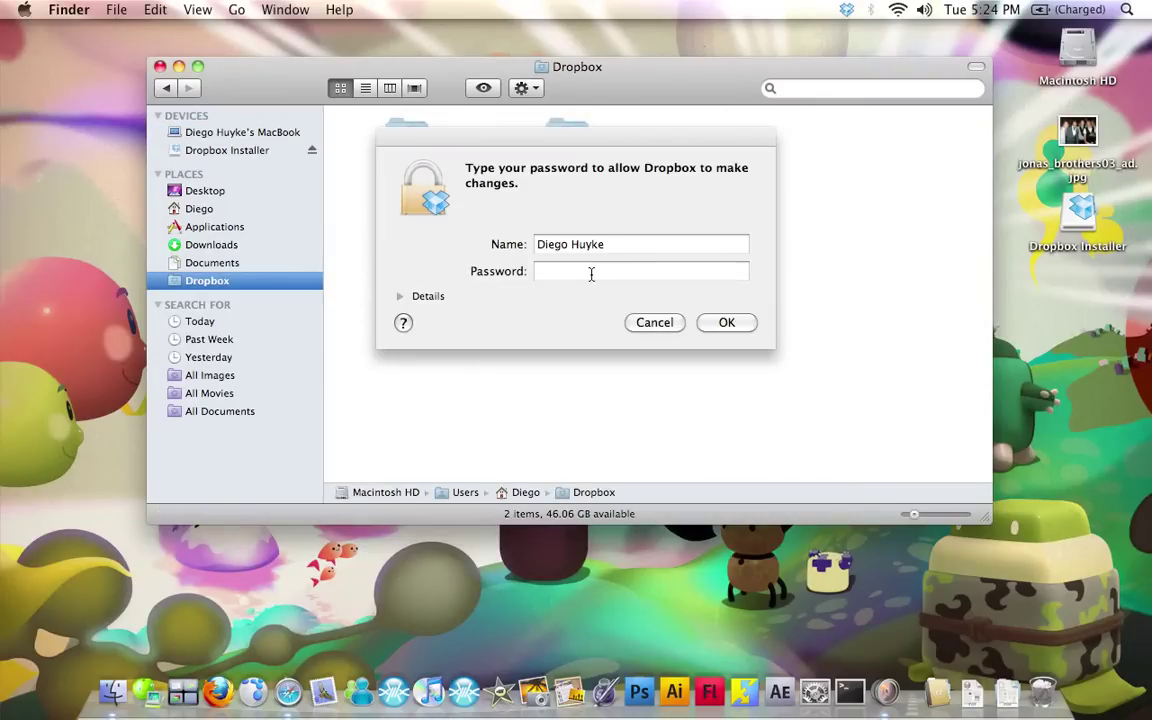
Enter the computer account password to authorise Dropbox's changes
left_click(589, 271)
type("••")
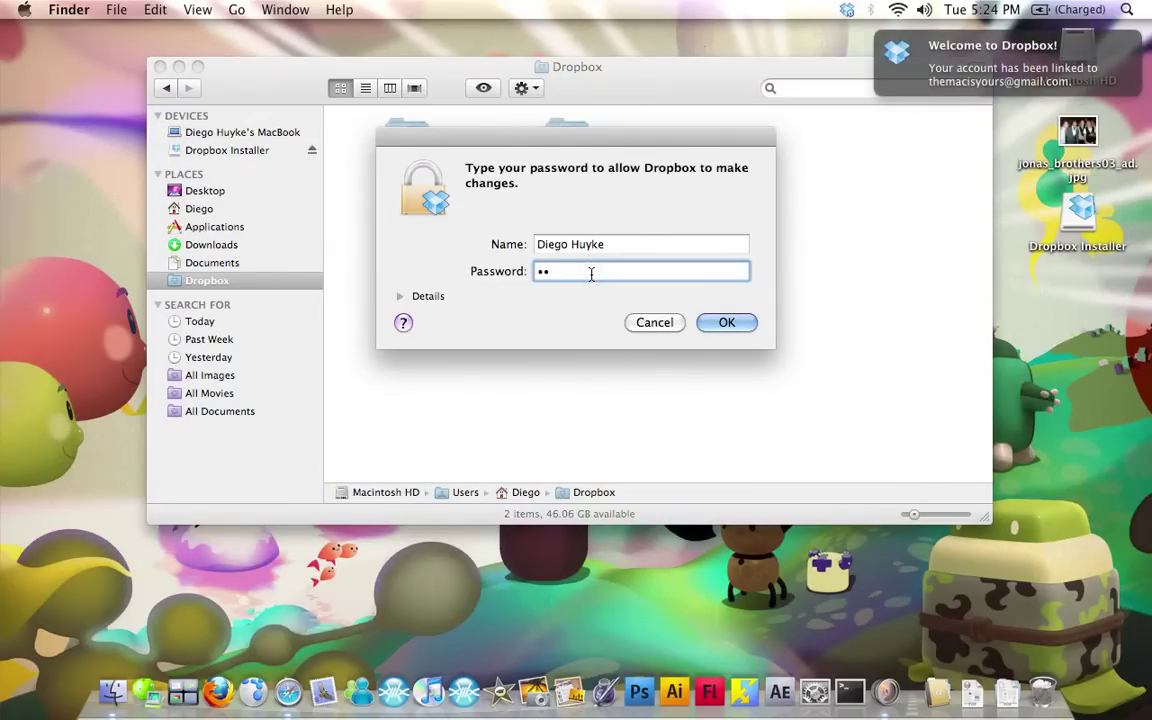
key("BackSpace")
key("BackSpace")
type("••••••••")
key("Return")
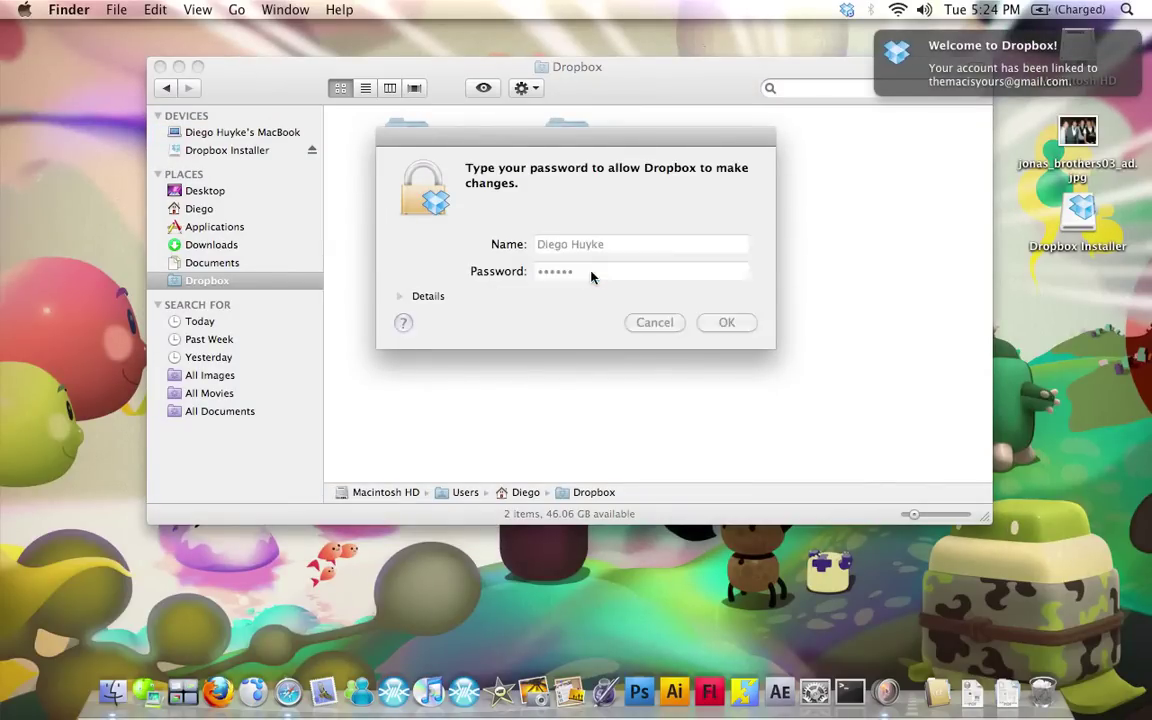
View the Dropbox folder in the home folder, then close Finder and dismiss the Dropbox notification
left_click(200, 209)
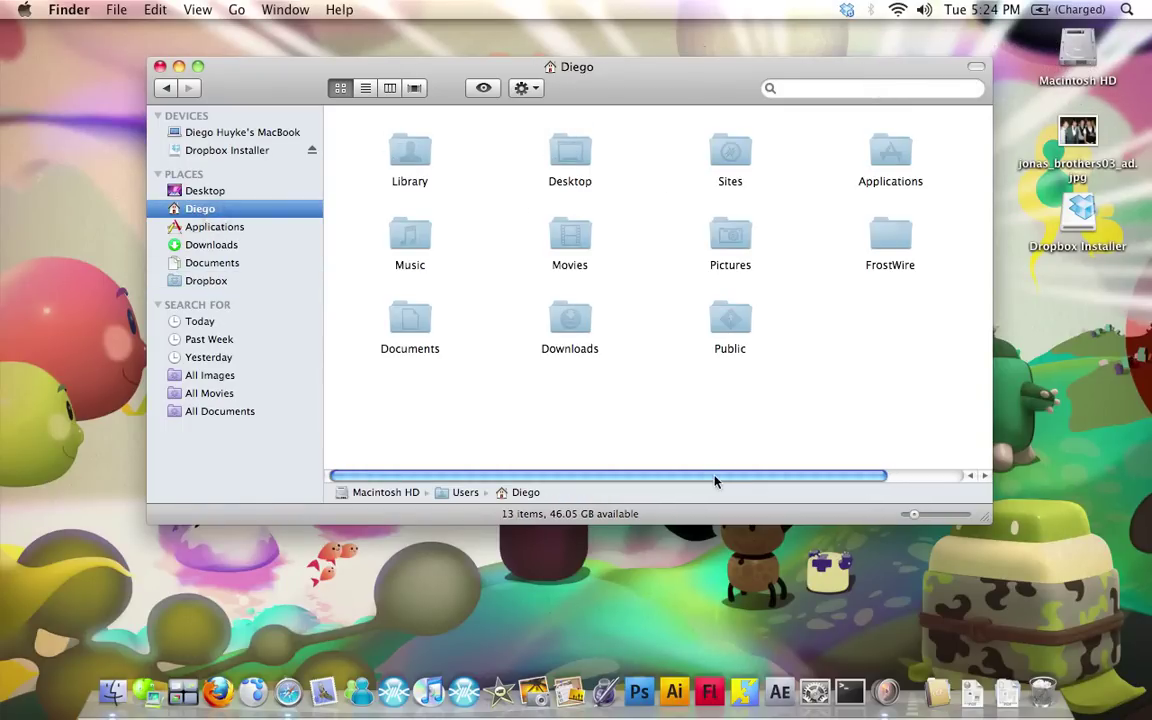
left_click_drag(714, 481, 785, 470)
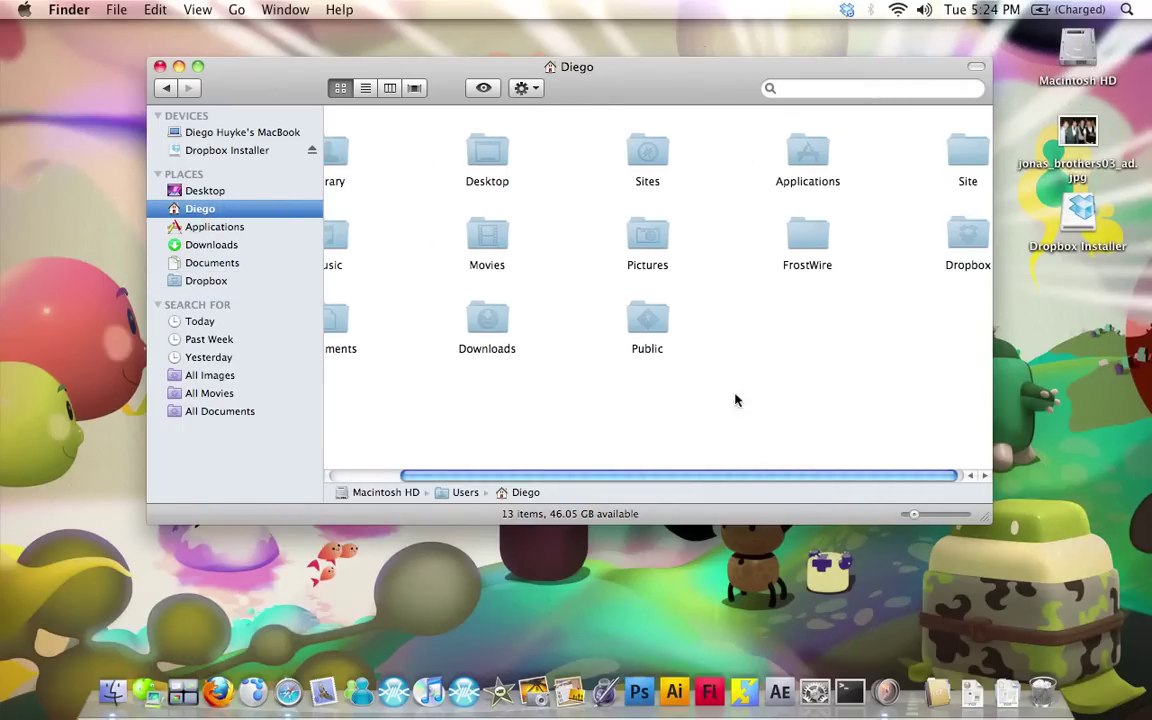
left_click_drag(960, 234, 216, 277)
left_click(207, 280)
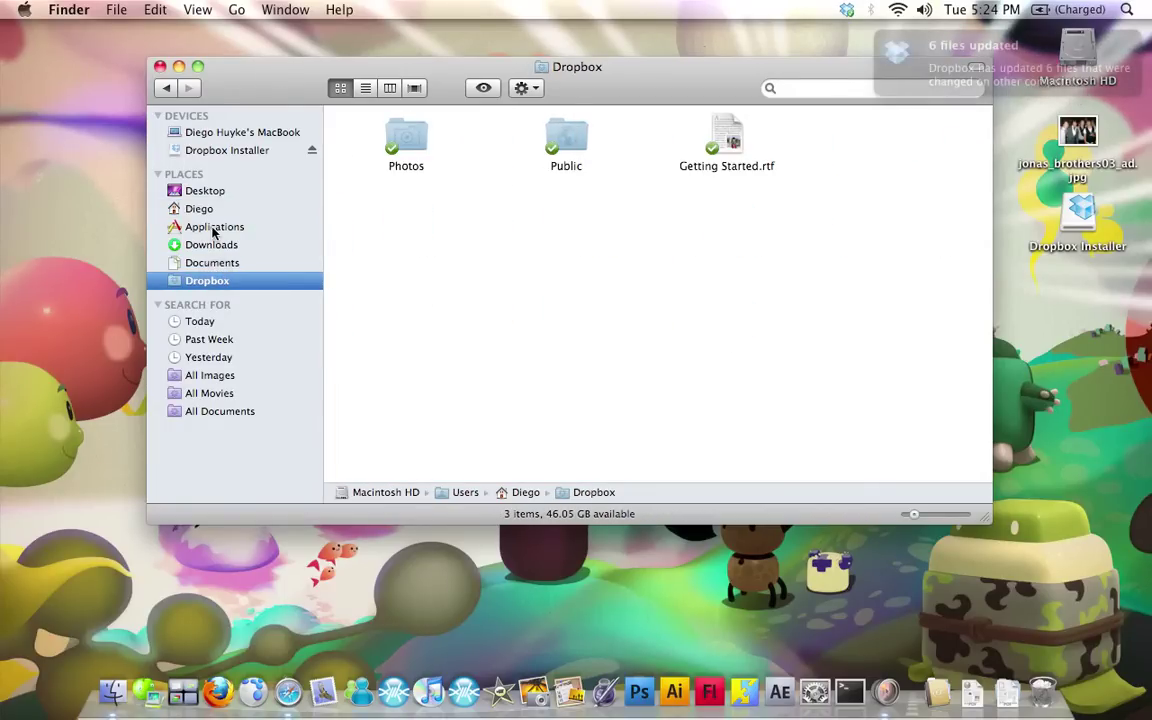
left_click(160, 66)
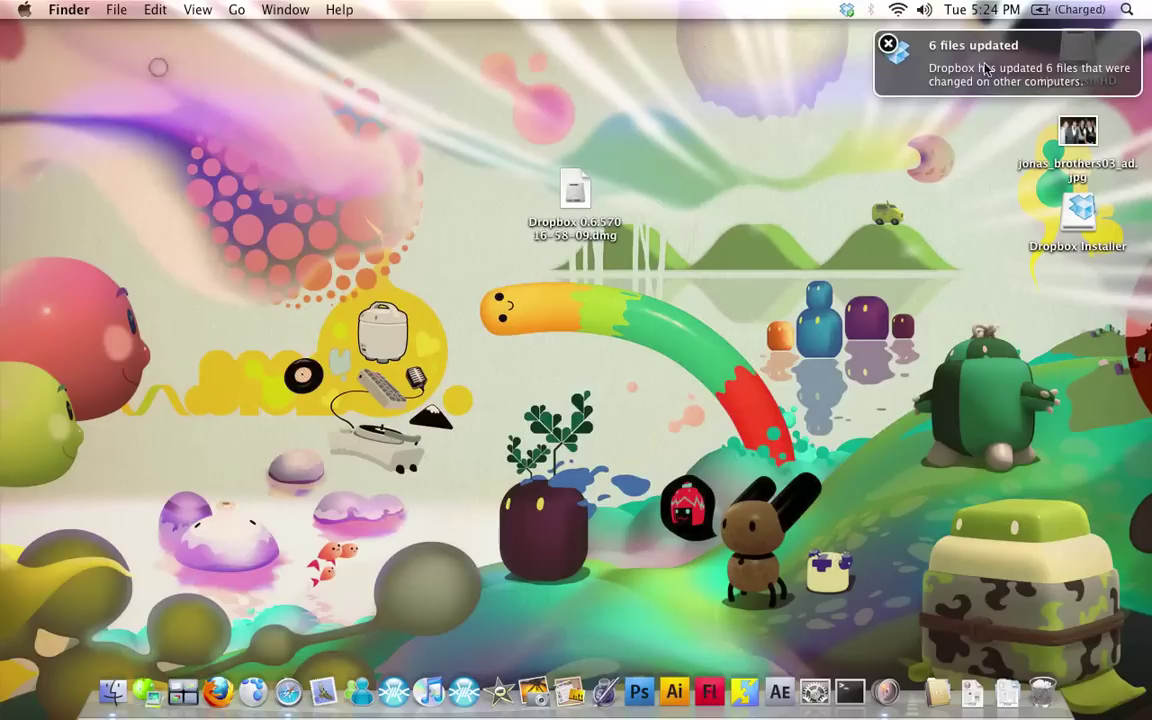
left_click(888, 44)
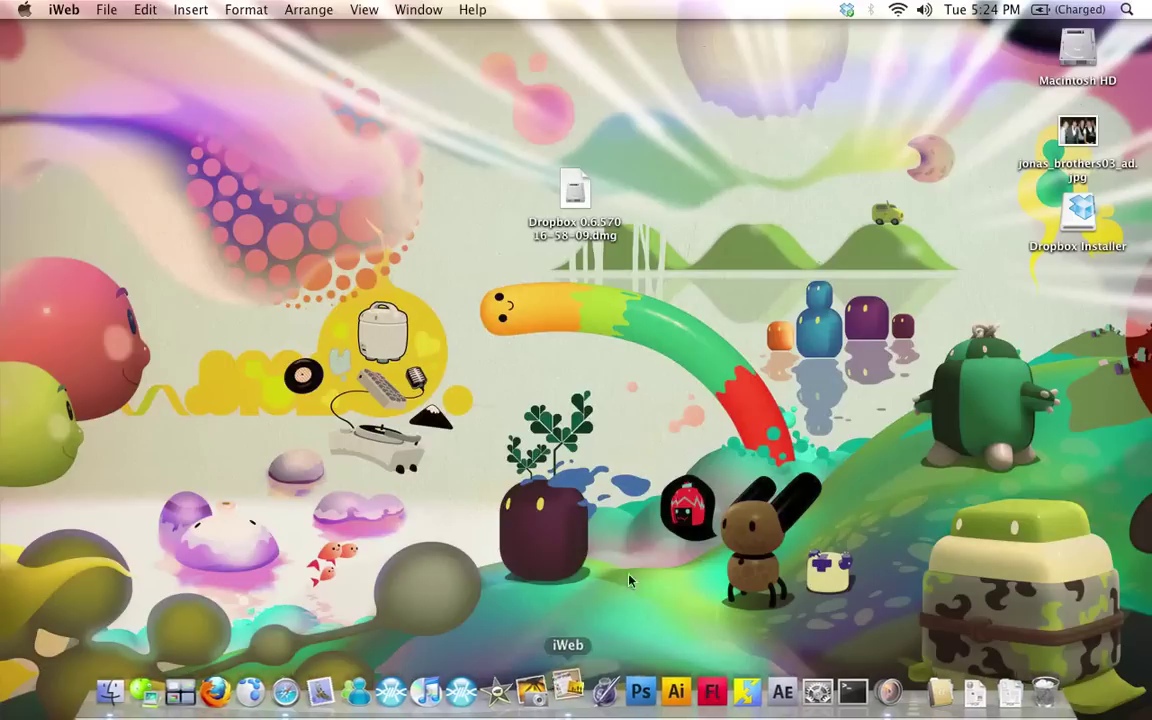
Open iWeb and change the Welcome page title to 'JONAS BROTHERS FAN CLUB!!!'
double_click(600, 234)
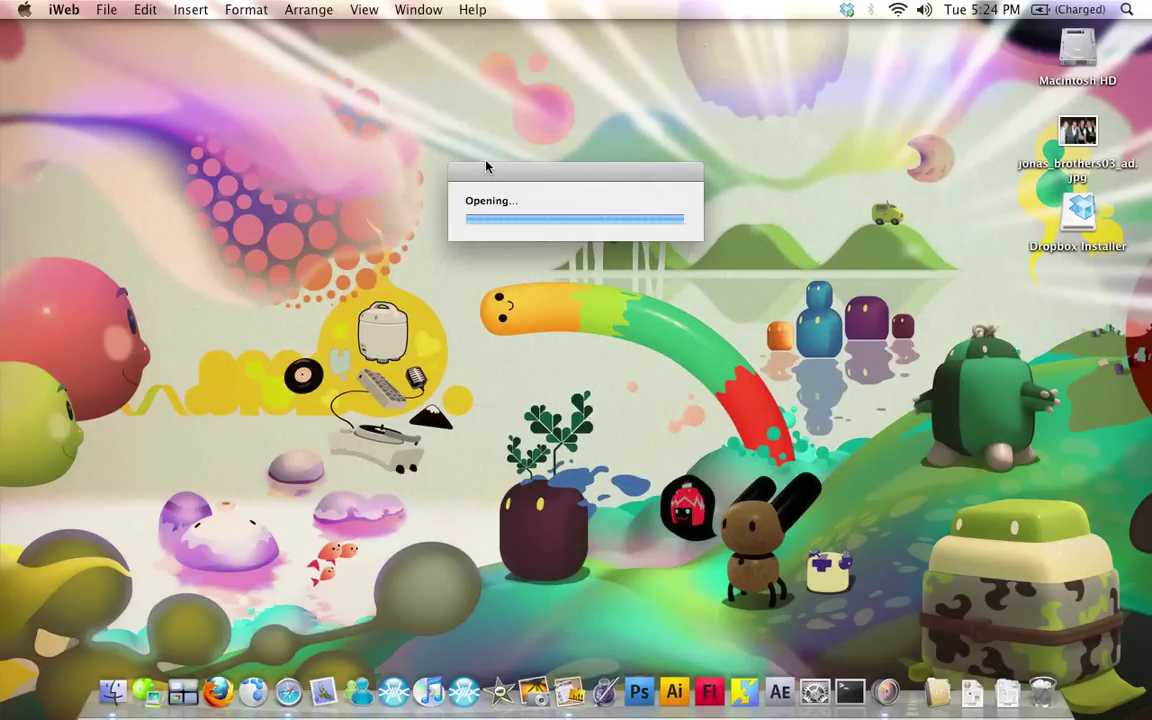
left_click_drag(493, 175, 539, 199)
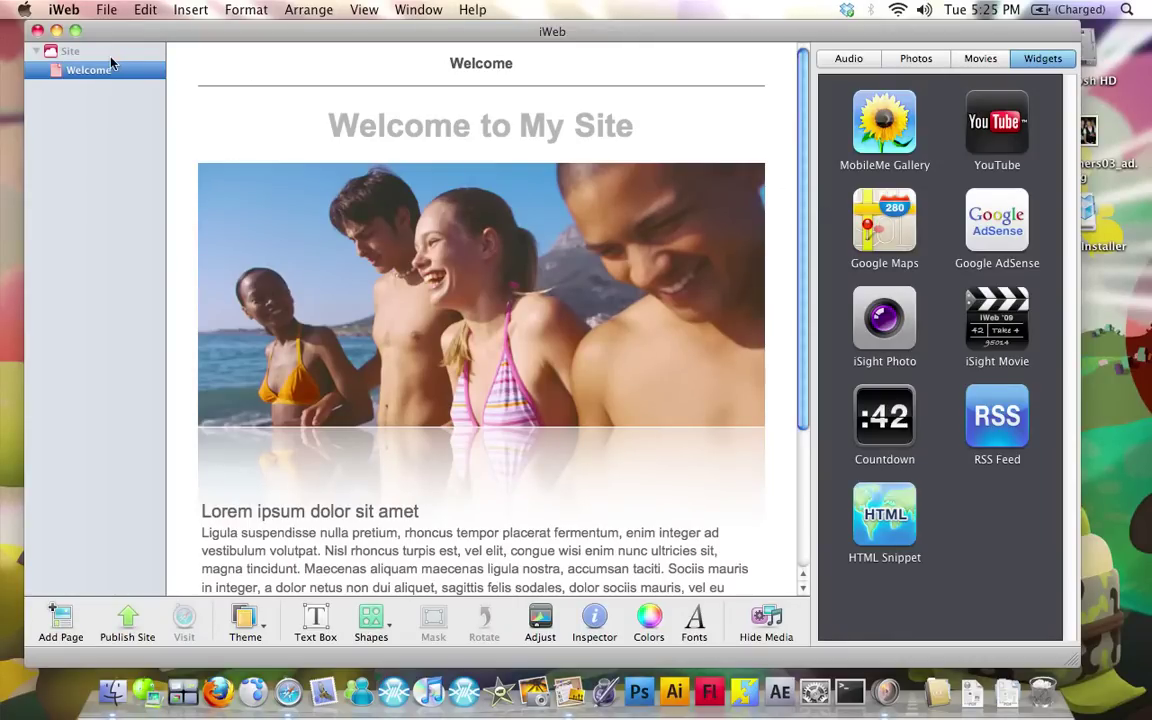
scroll(519, 262, "down", 3)
scroll(597, 406, "up", 3)
triple_click(490, 123)
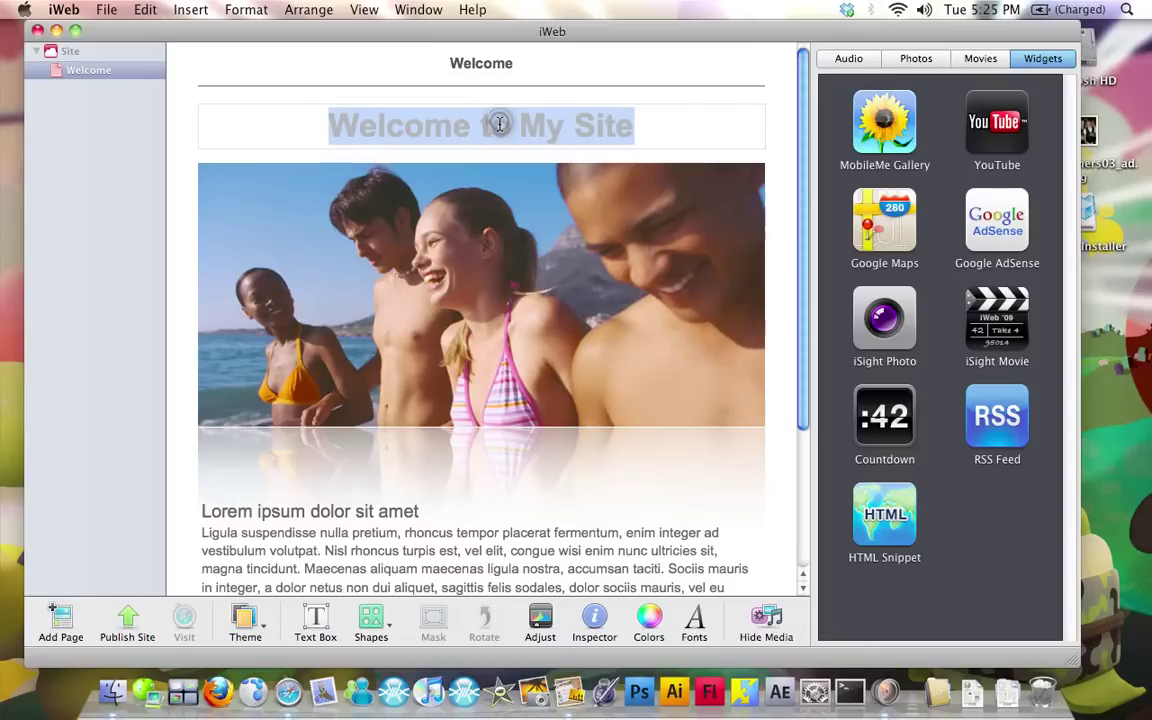
type("JOrda")
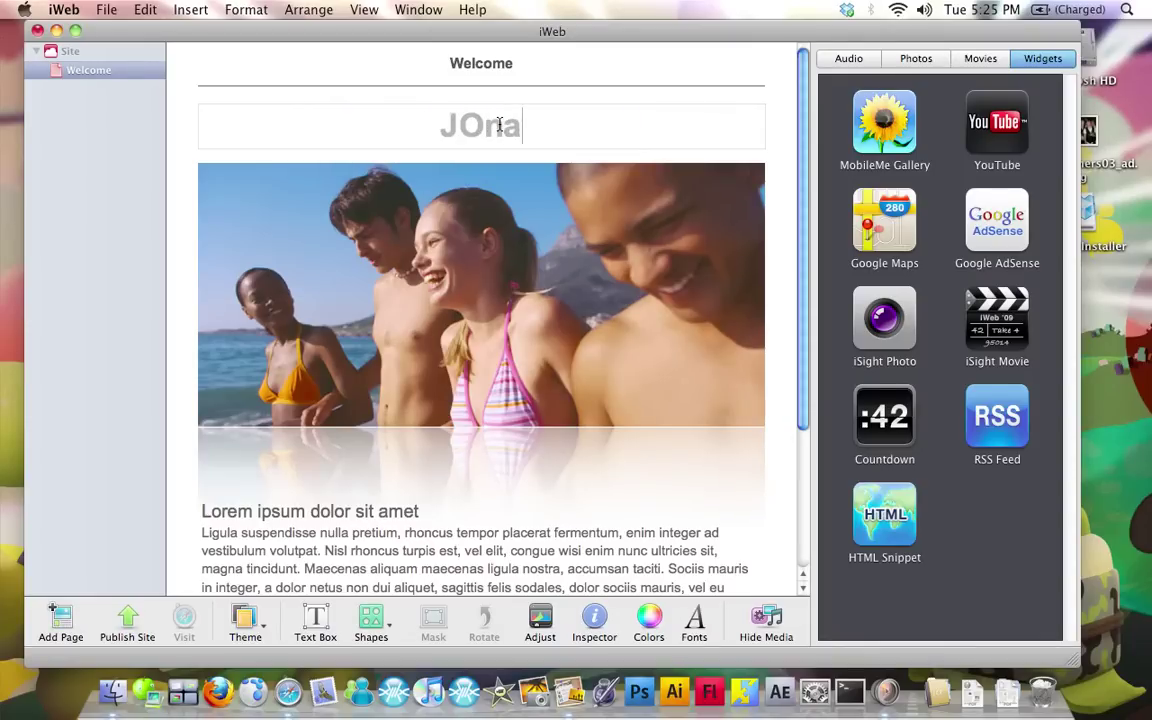
key("BackSpace")
key("BackSpace")
key("BackSpace")
type("NAS B")
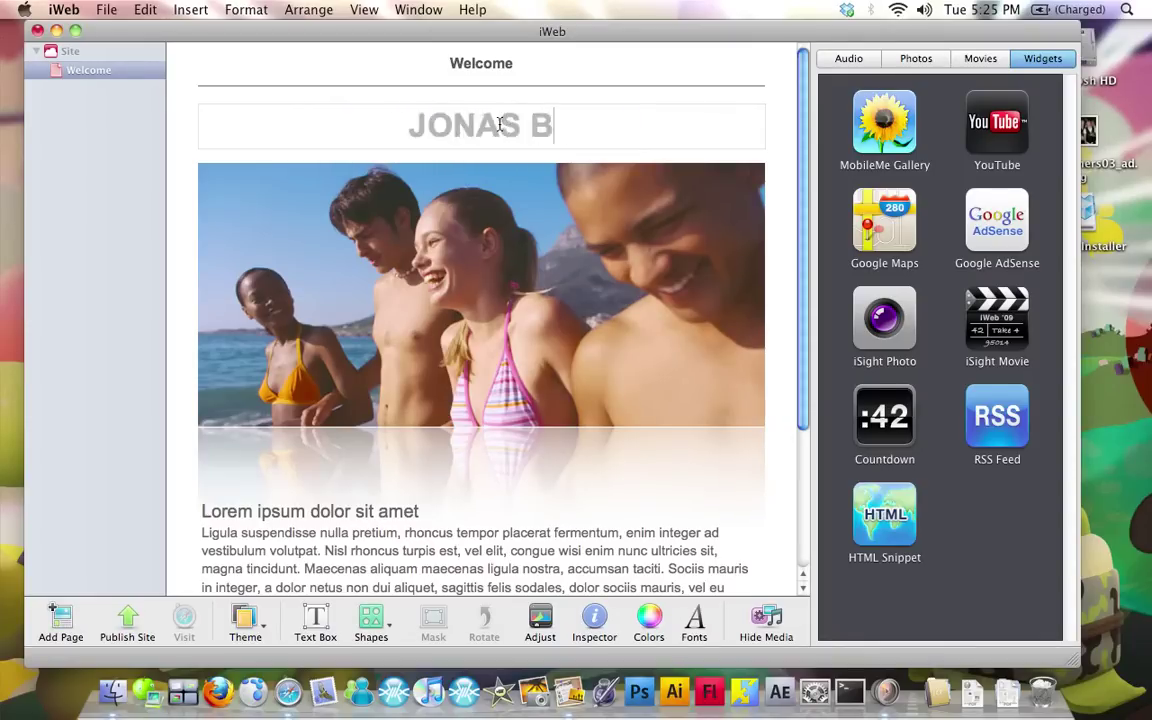
type("ROTHERS FA")
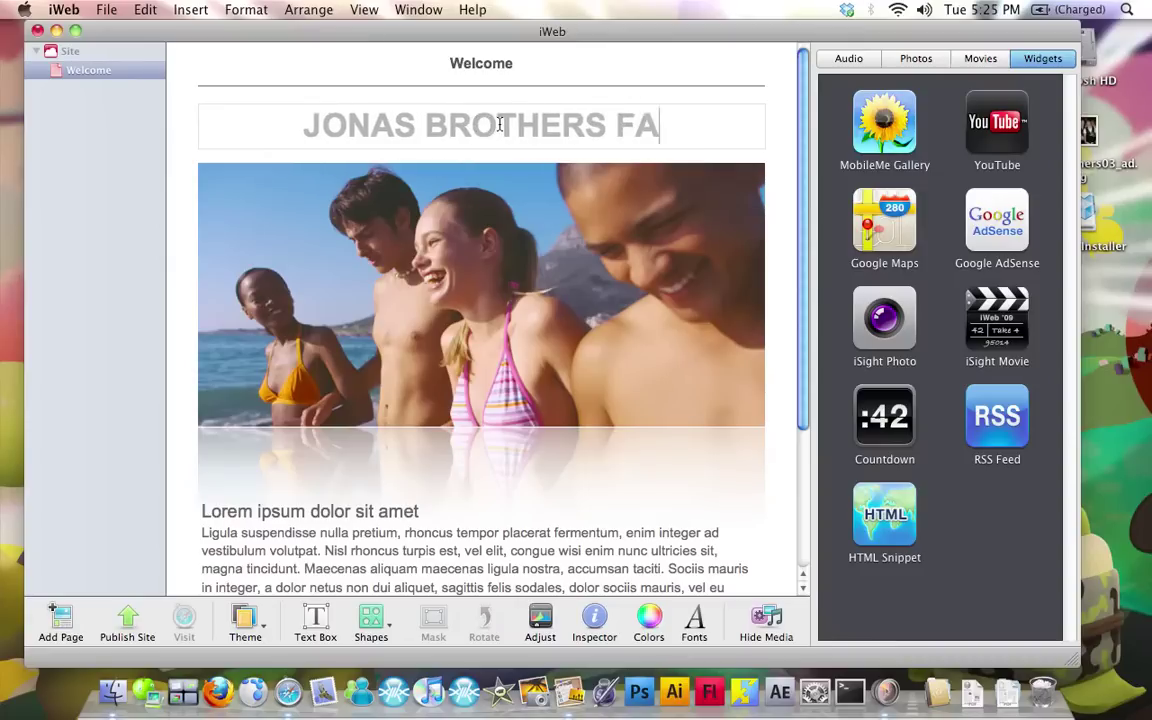
type("N CLU")
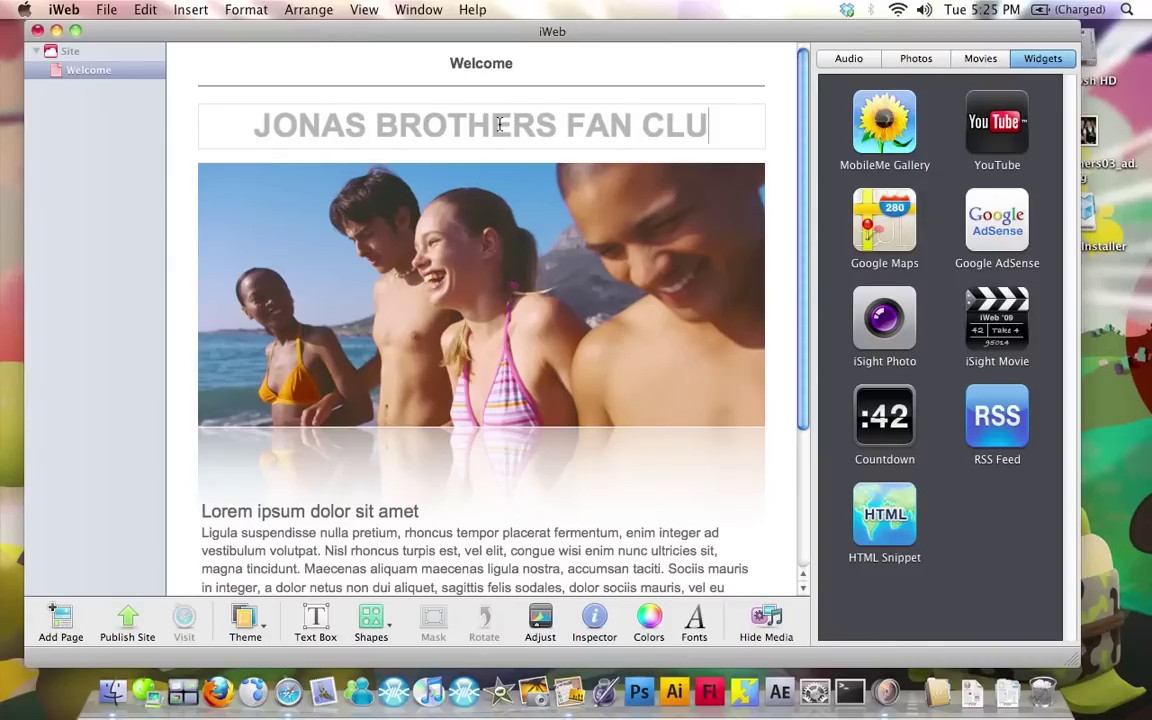
type("B!!!")
Replace the beach photo with the Jonas Brothers picture and reframe it so the band fills the frame
left_click(213, 171)
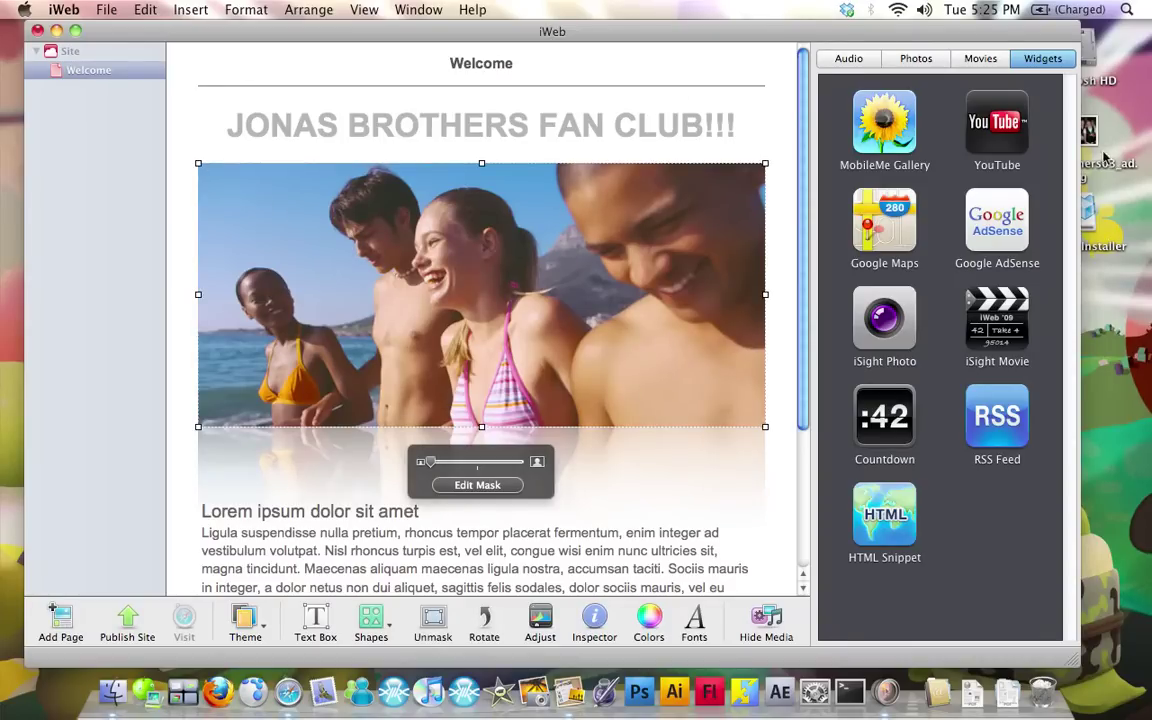
left_click_drag(1104, 153, 390, 318)
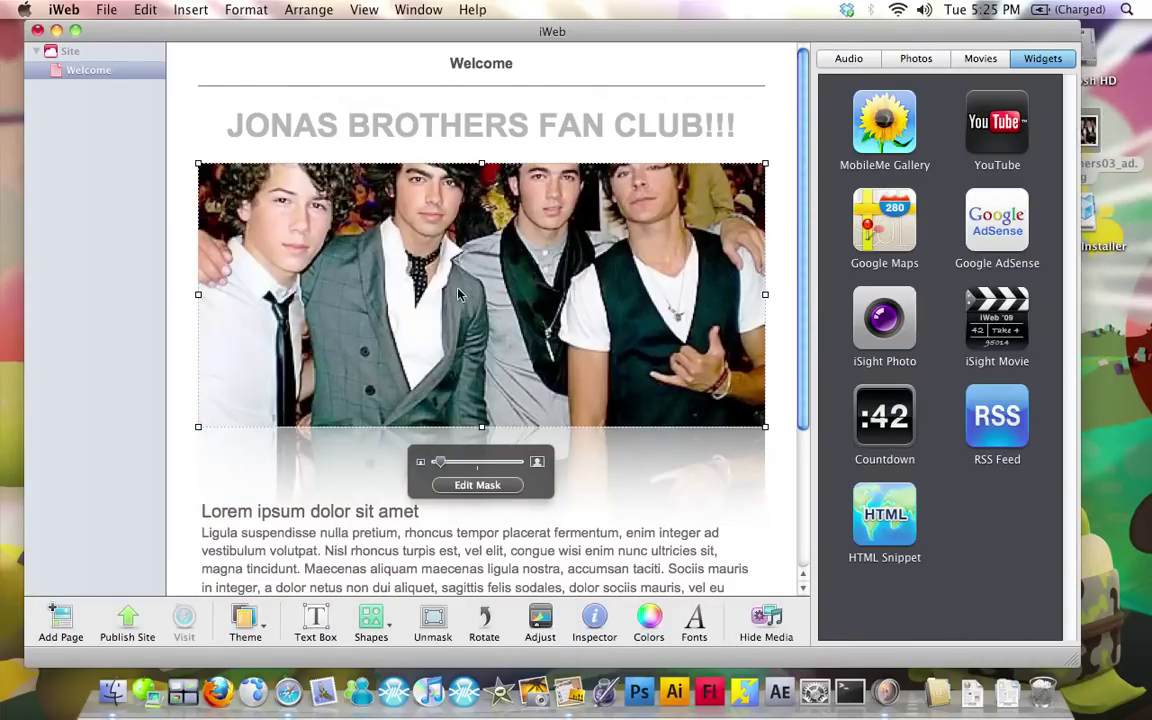
left_click(477, 485)
left_click_drag(520, 440, 580, 517)
left_click(477, 485)
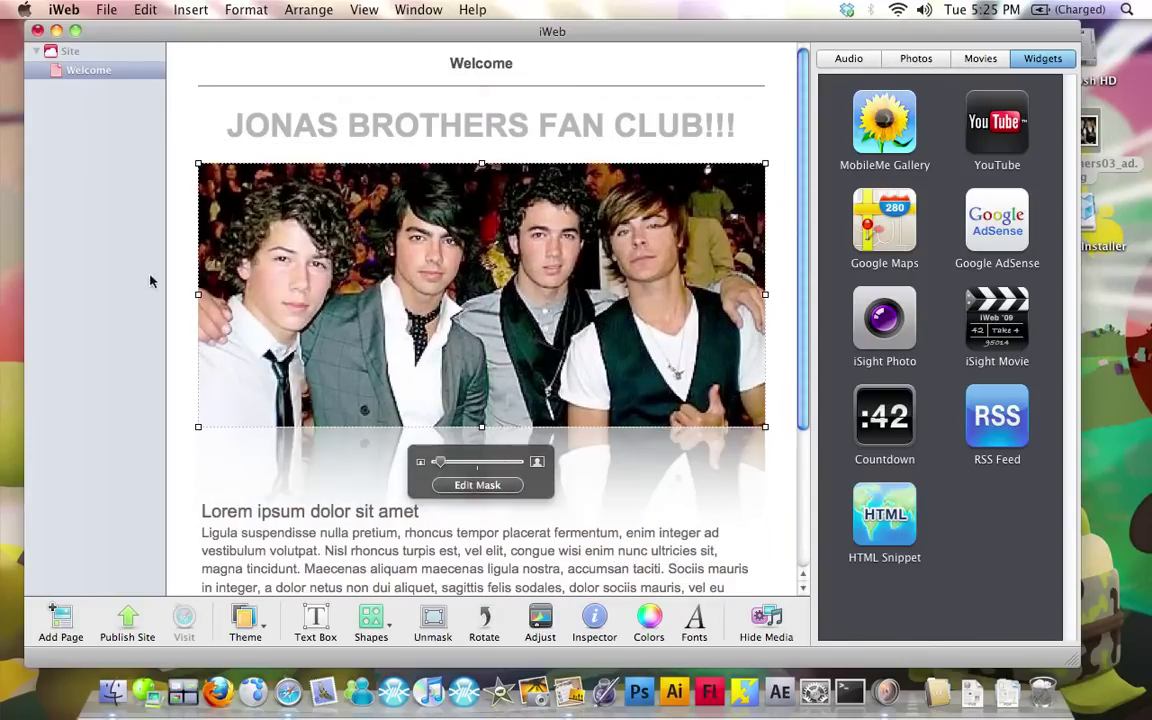
left_click(68, 50)
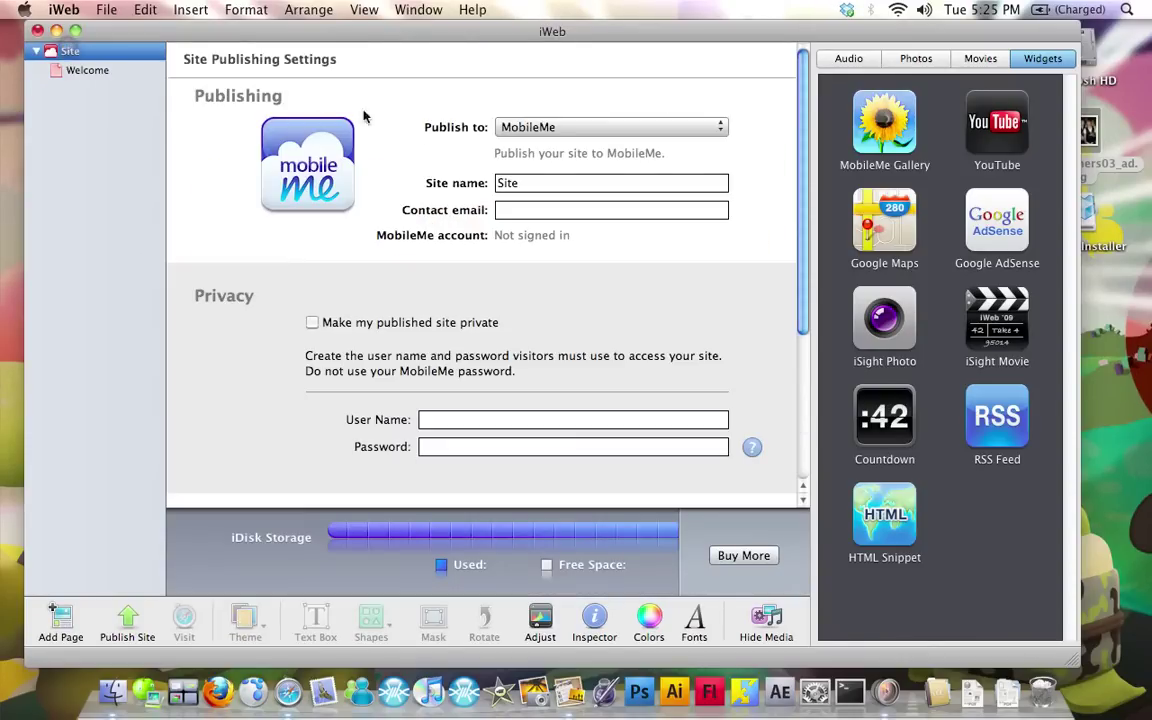
Set the site's Publish to destination to Local Folder
left_click(80, 70)
left_click(53, 53)
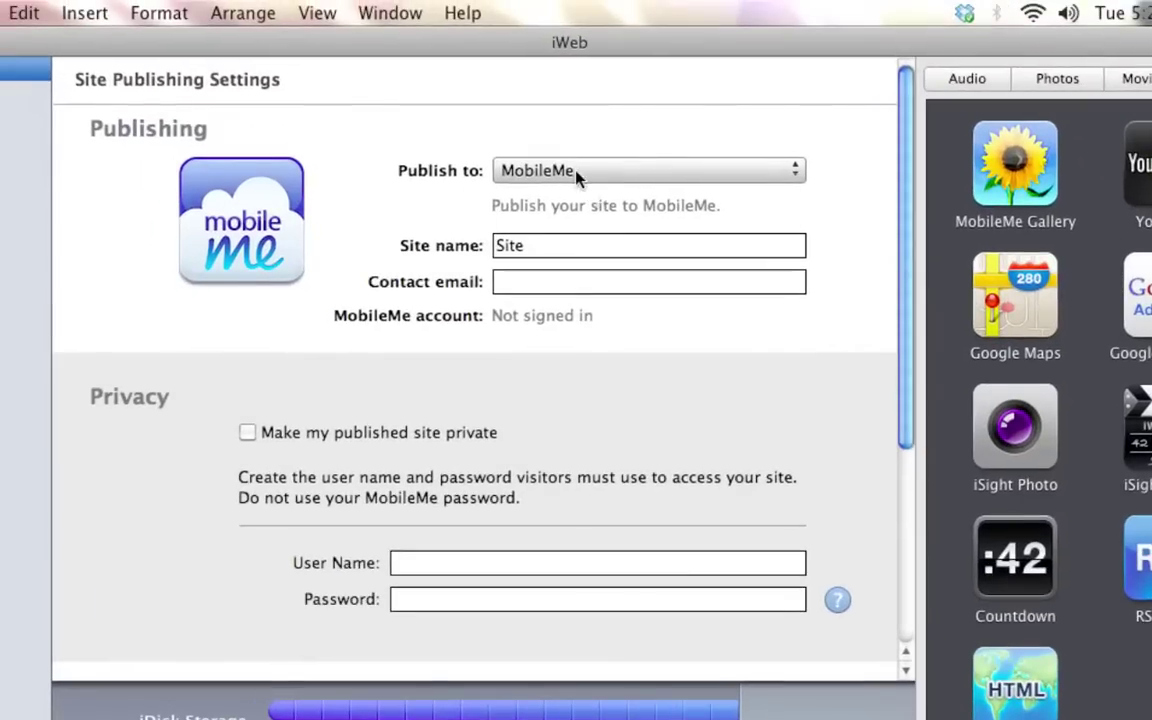
left_click(565, 130)
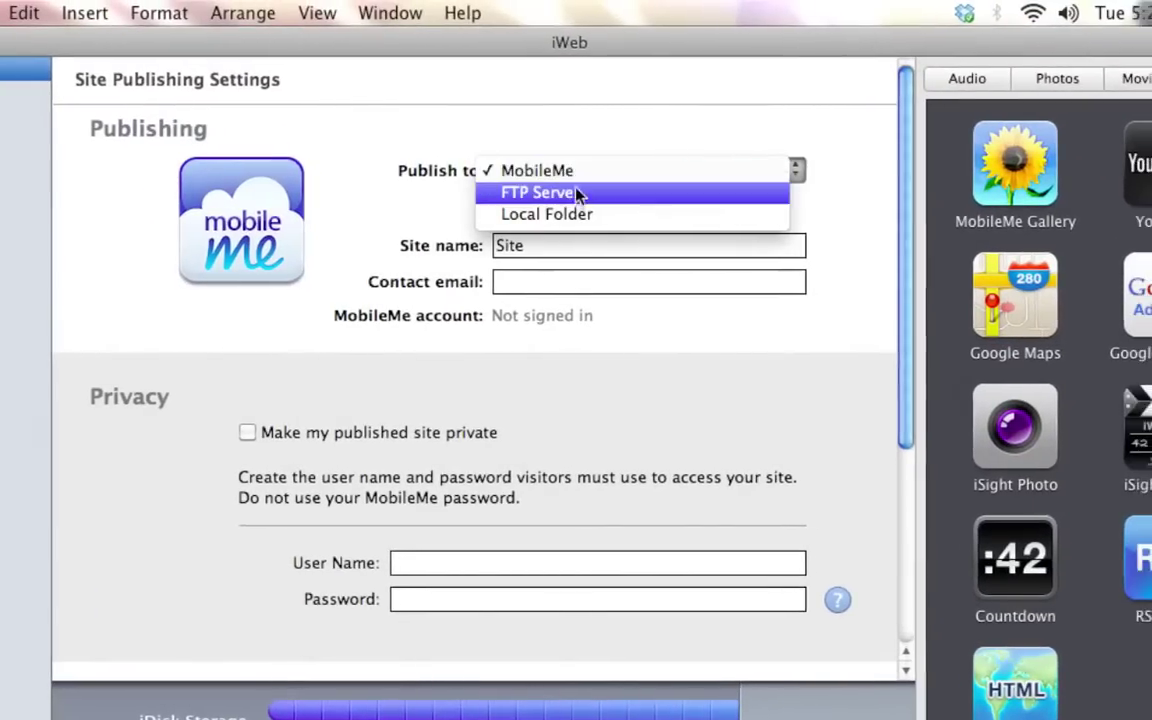
left_click(585, 215)
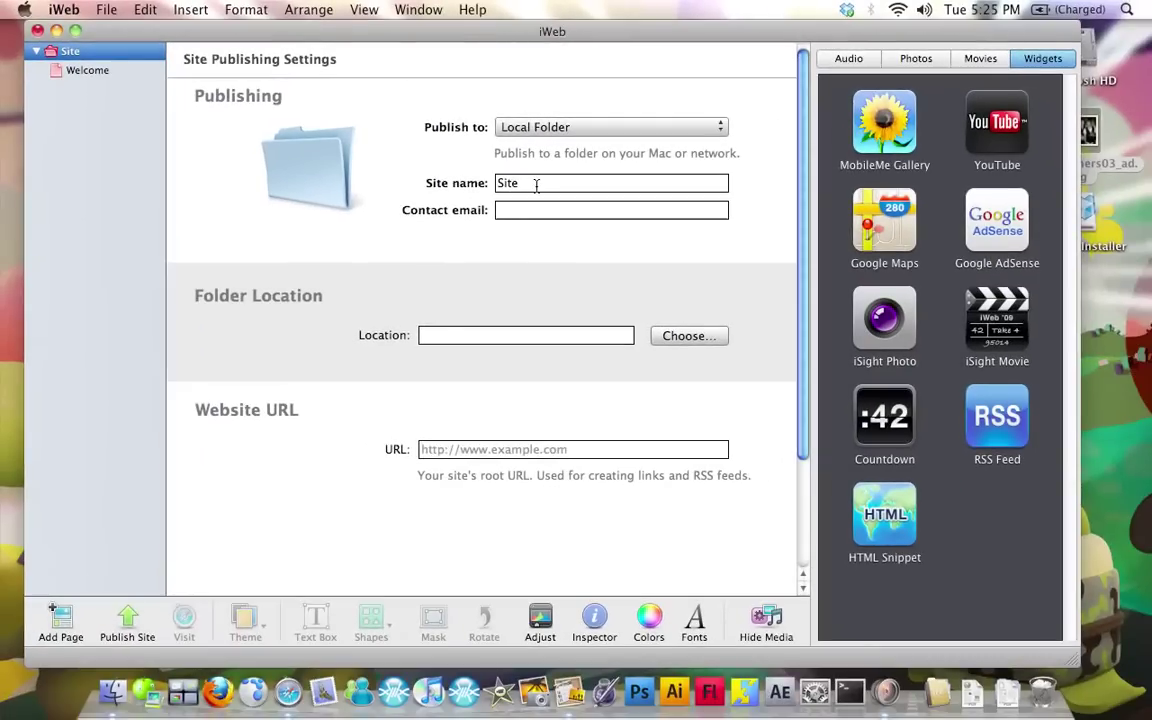
Rename the site JONAS BROTHERS and begin choosing a folder location
double_click(537, 185)
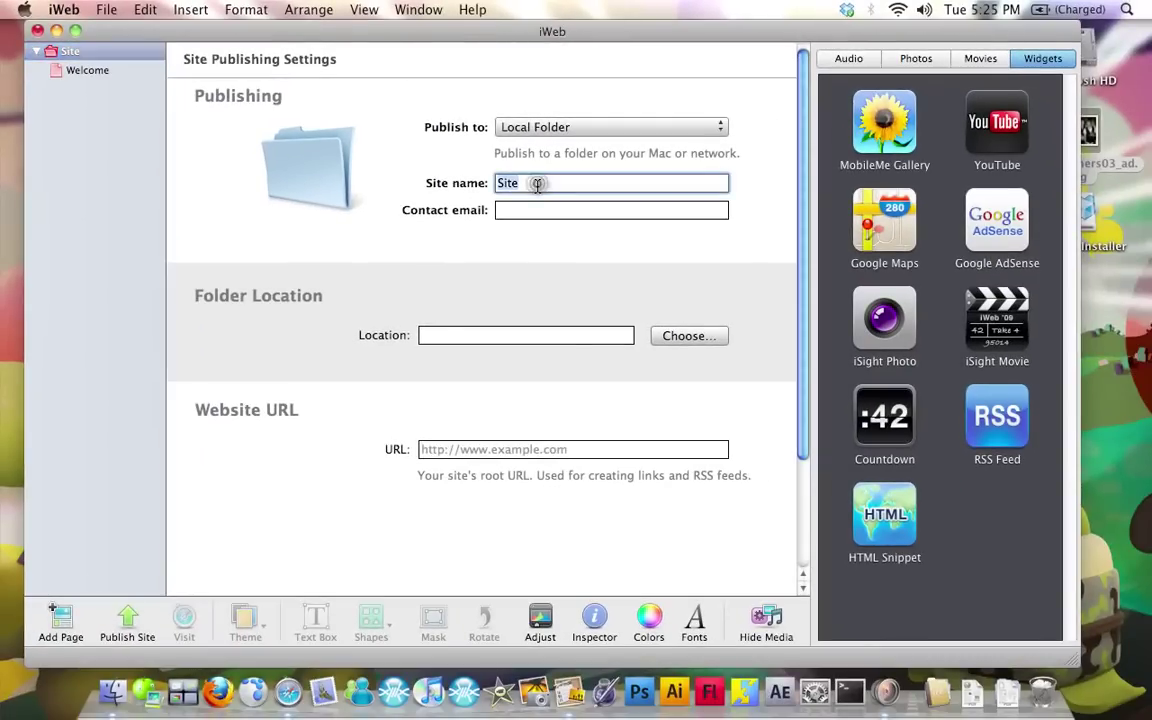
type("JONAS BROTHERS")
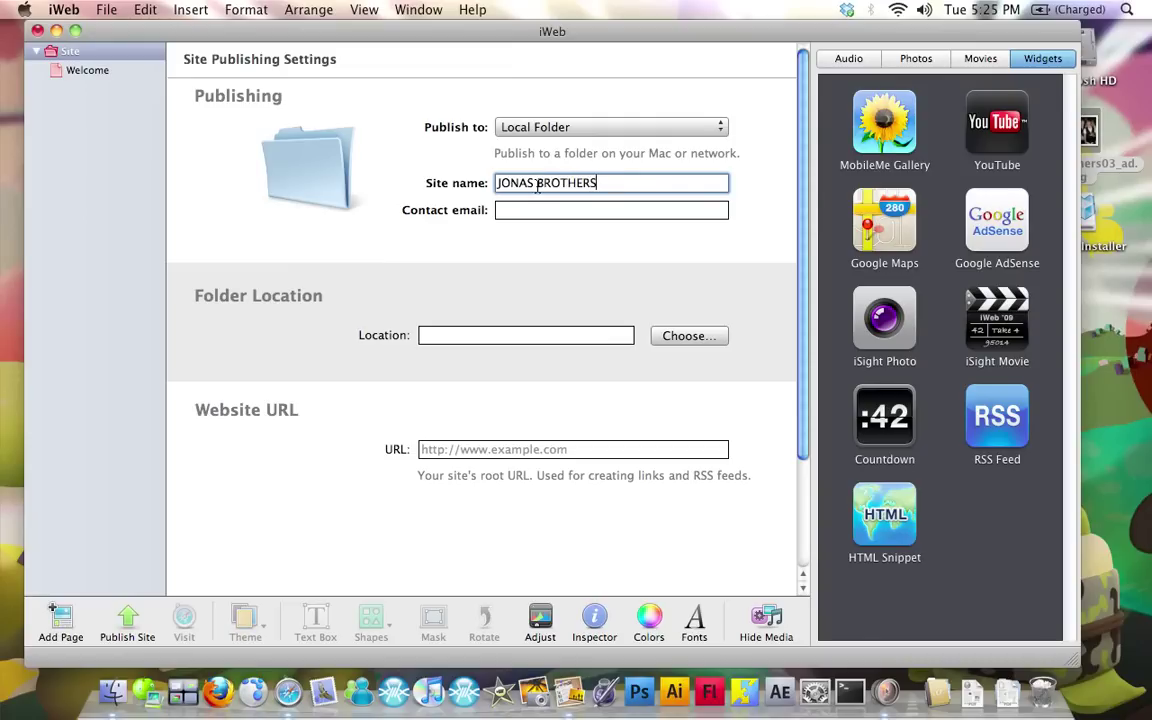
key("Tab")
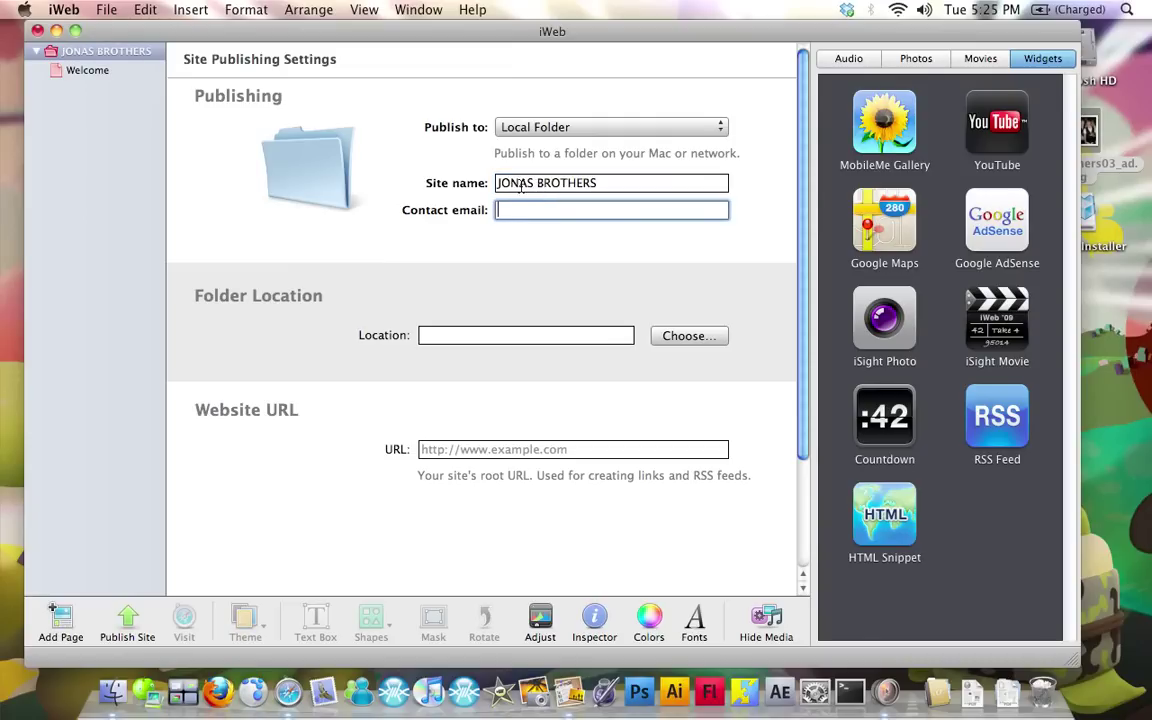
left_click(600, 332)
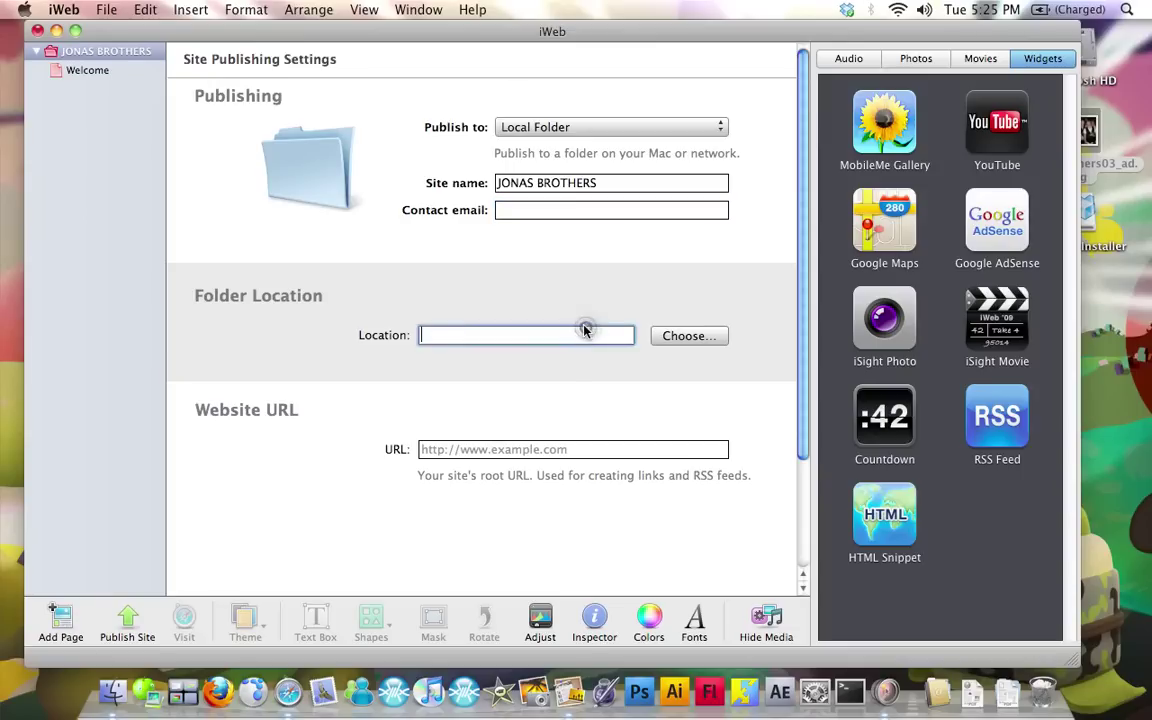
left_click(684, 340)
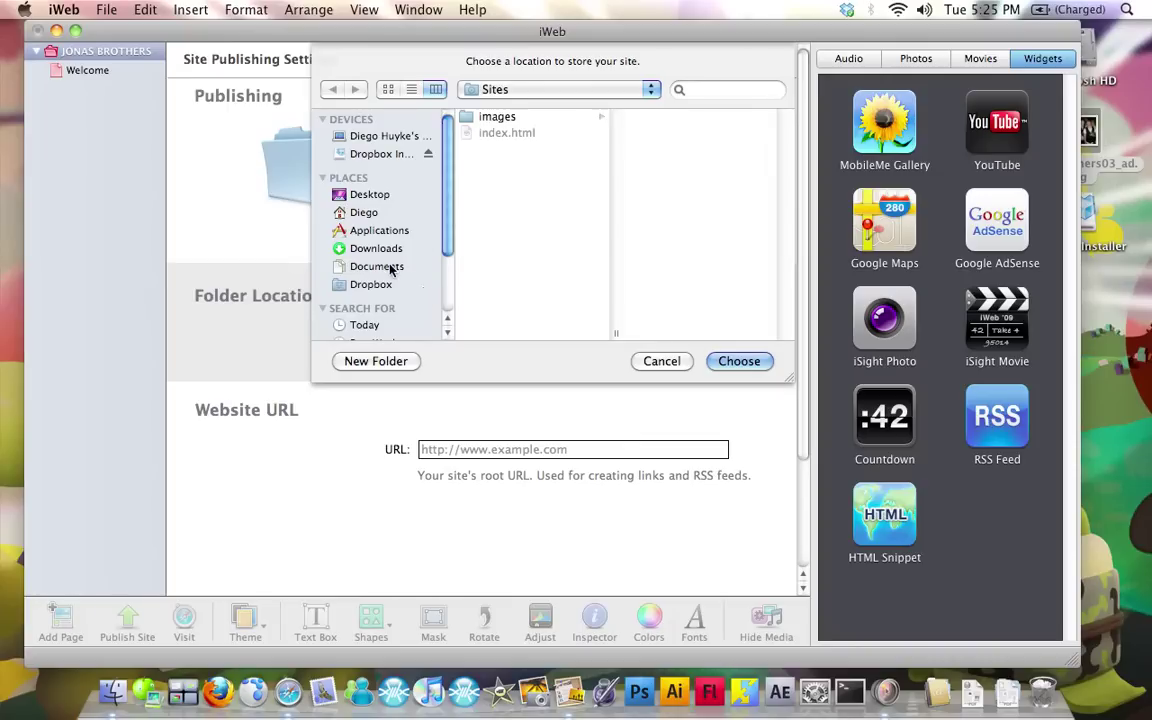
Set the storage location to the Site folder in Documents and start publishing
left_click(391, 268)
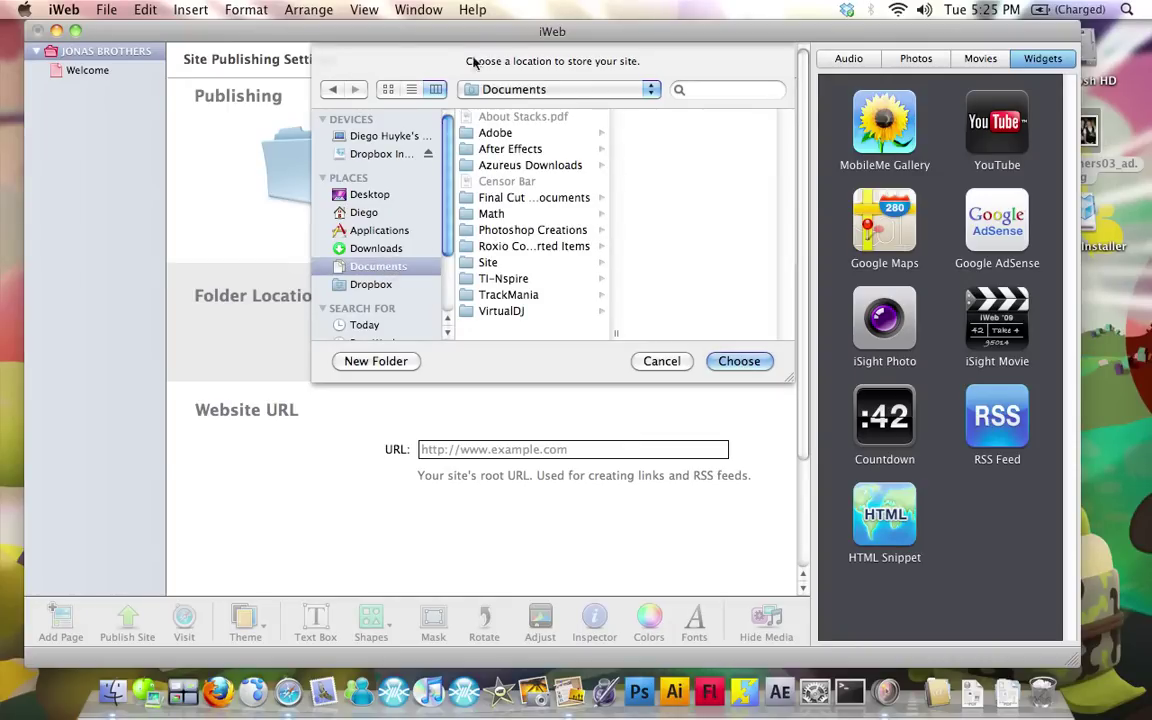
left_click(474, 263)
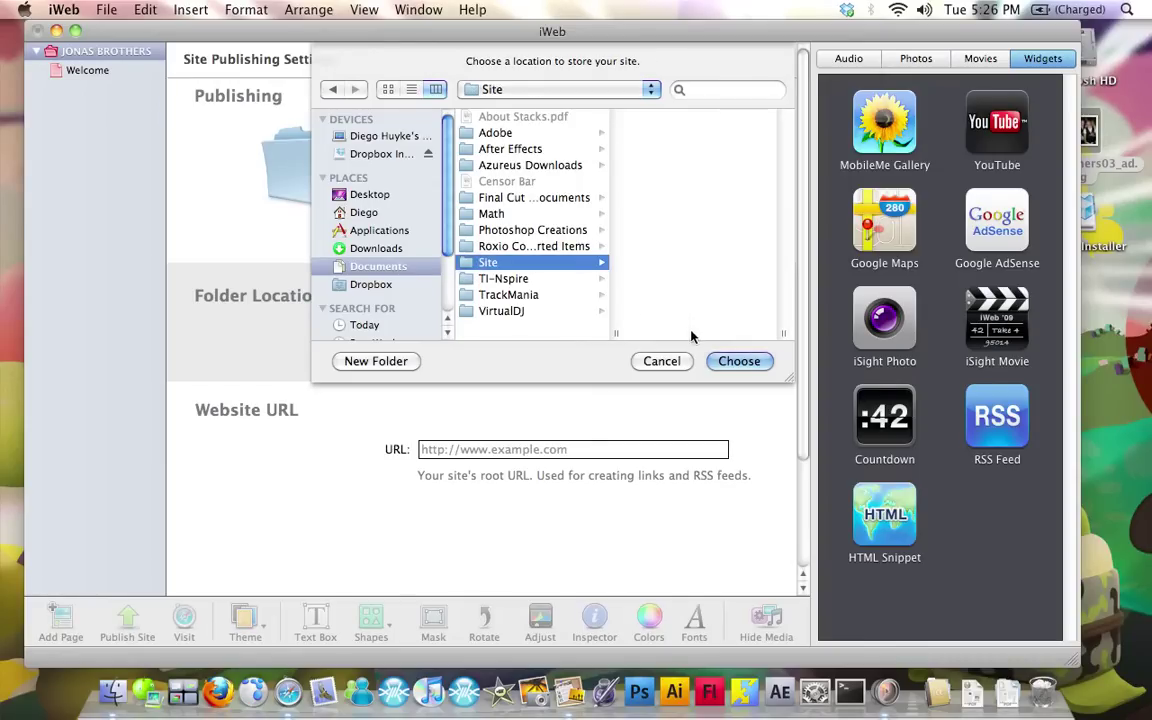
left_click(740, 361)
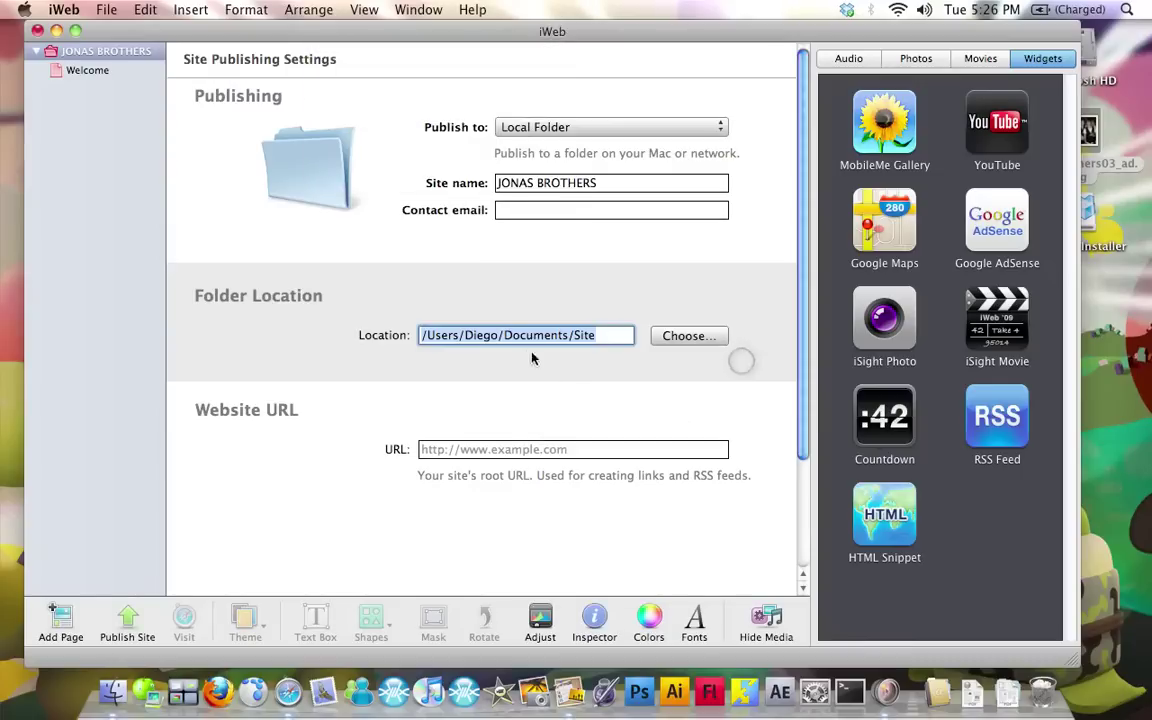
left_click(544, 450)
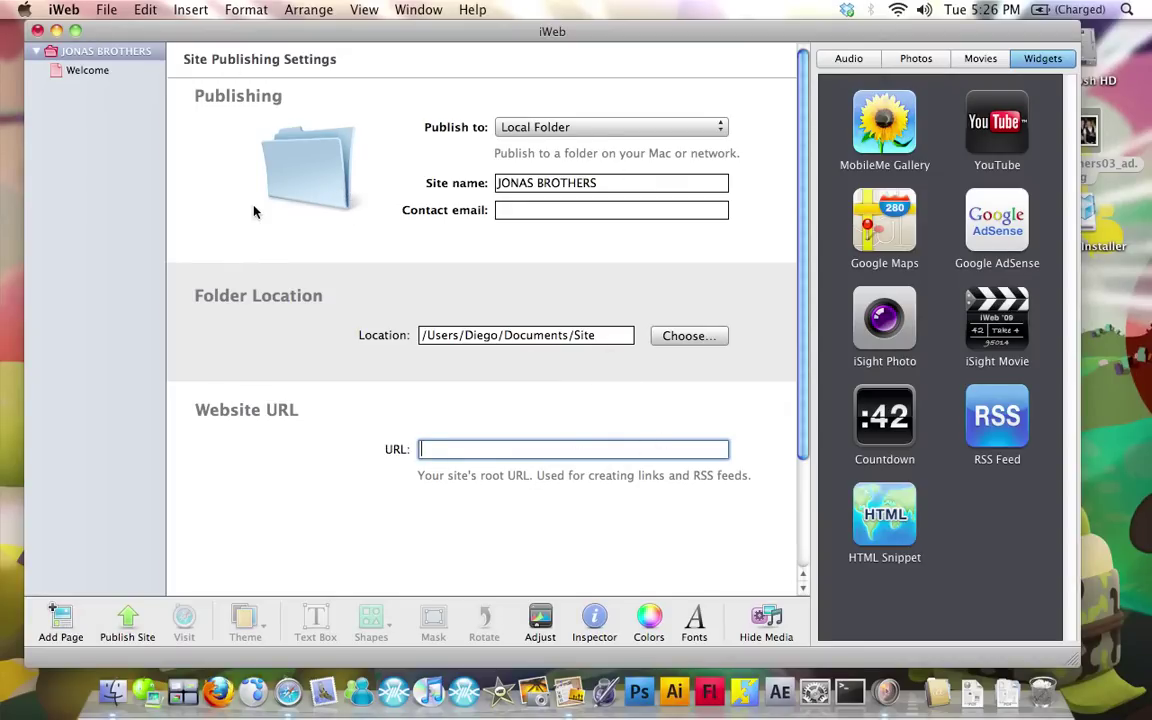
left_click(127, 617)
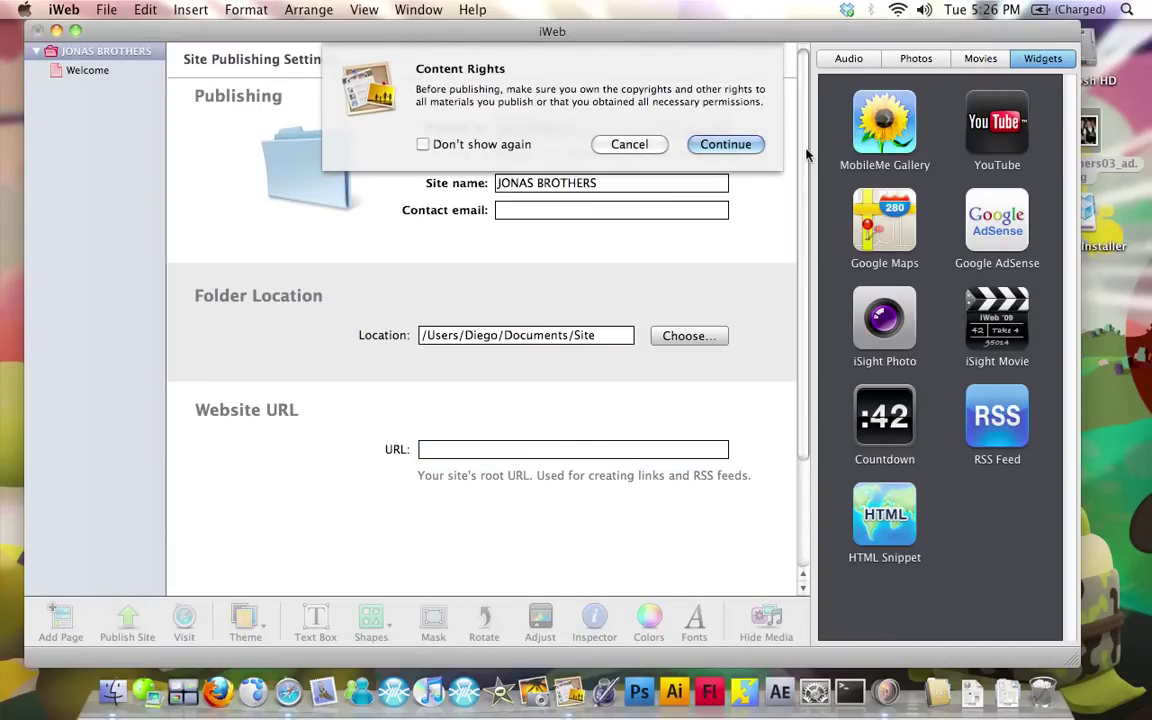
Accept the content rights notice, review the published Welcome page in Safari, then close Safari
left_click(752, 146)
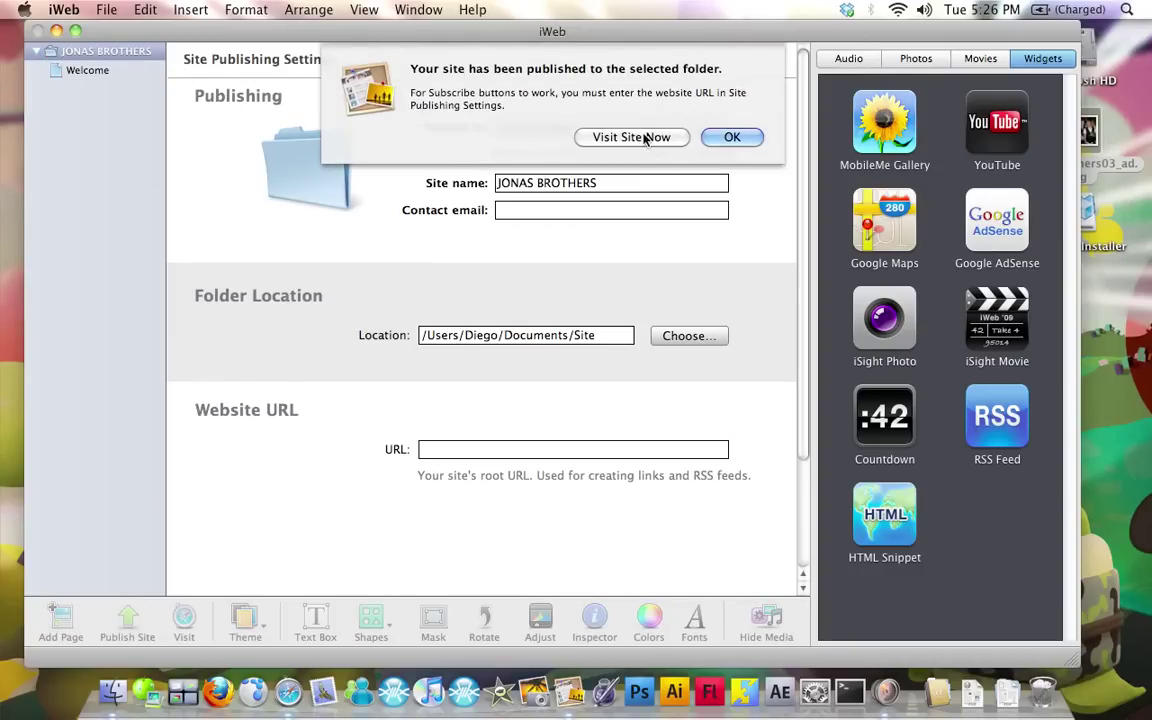
left_click(678, 138)
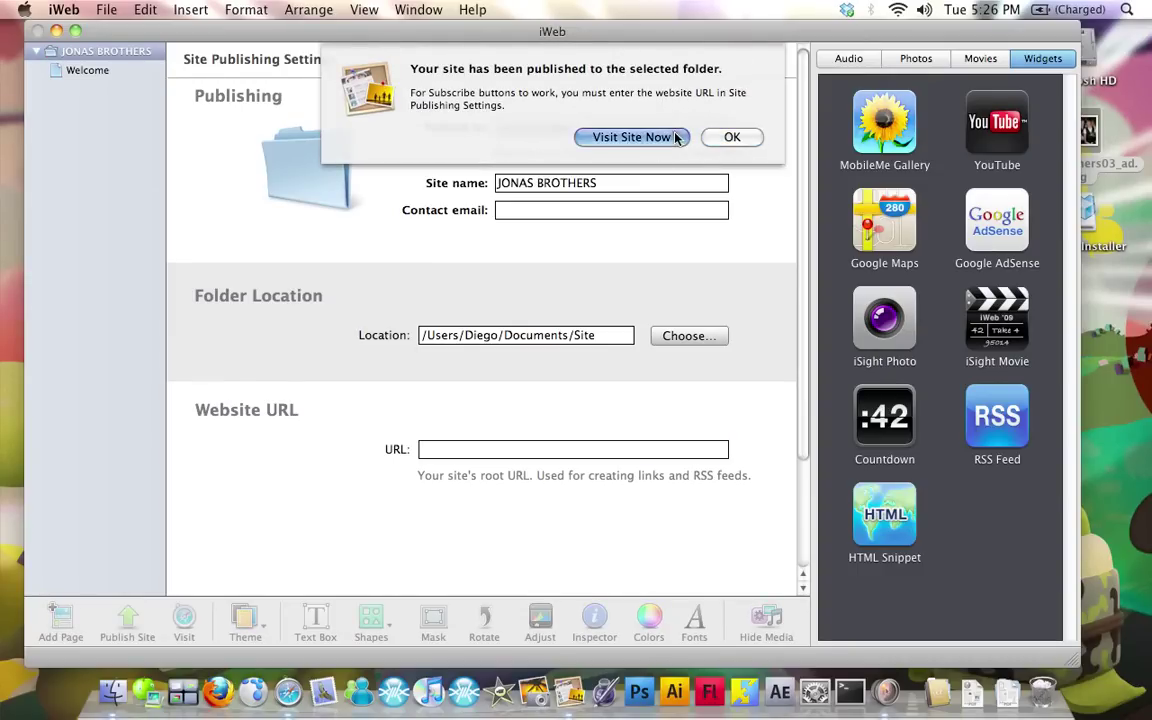
scroll(920, 195, "down", 3)
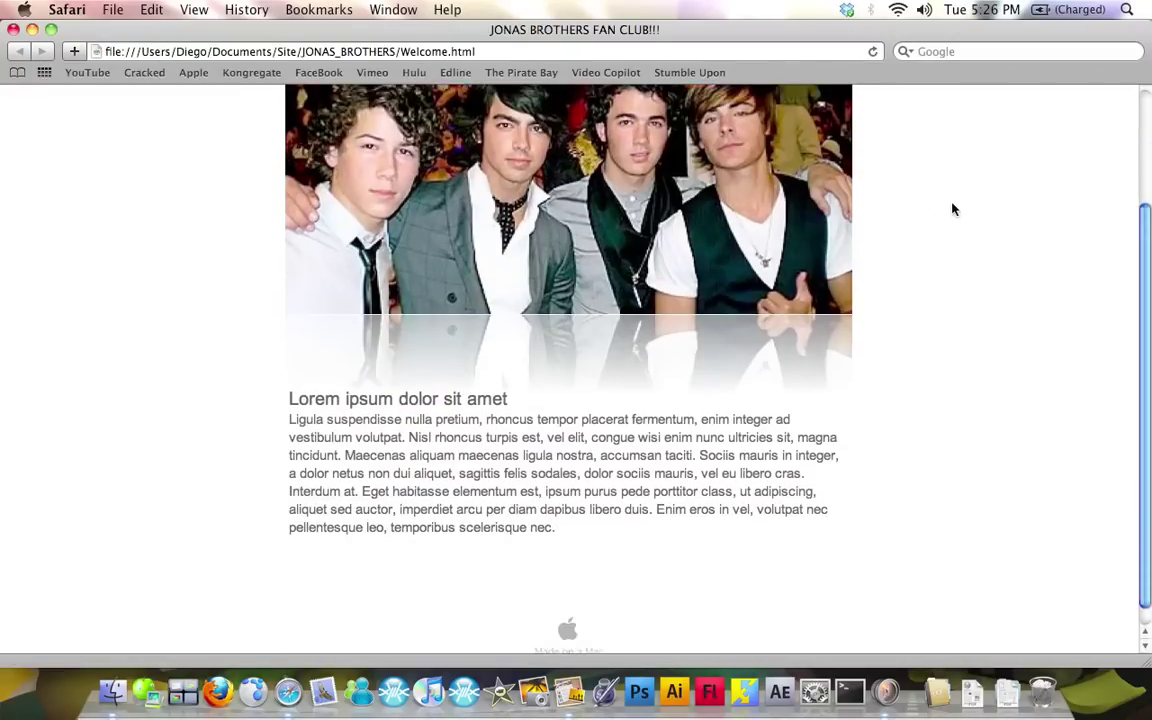
scroll(907, 221, "up", 3)
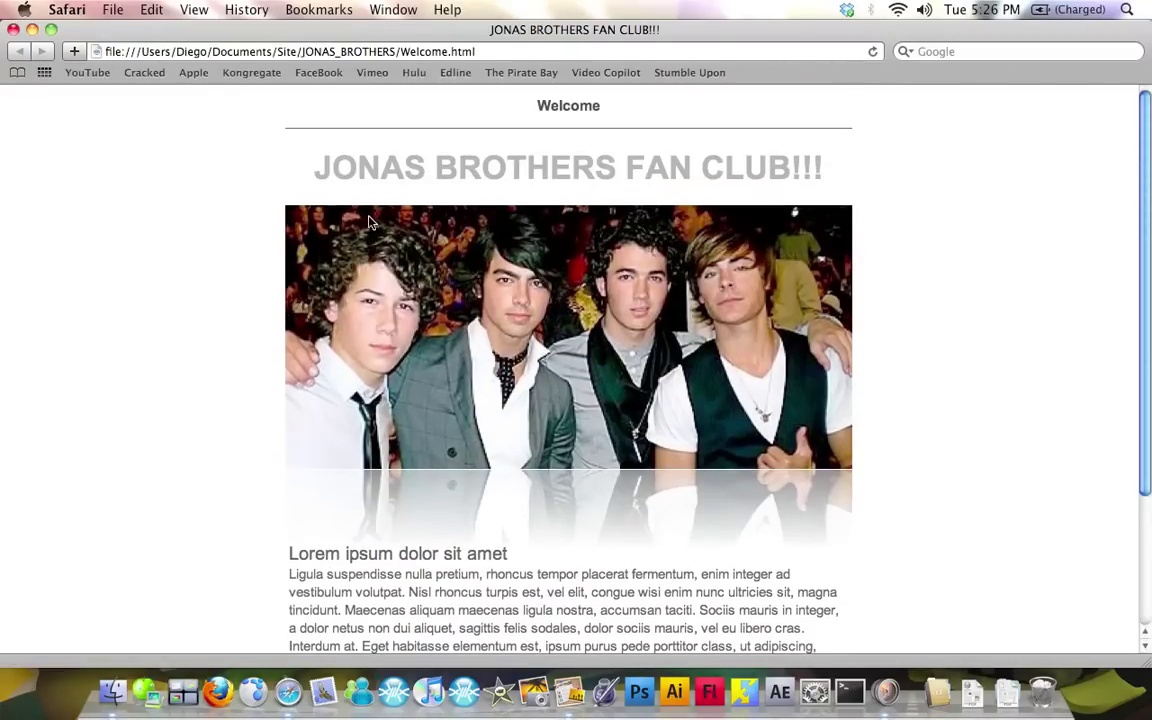
left_click(12, 31)
left_click(364, 54)
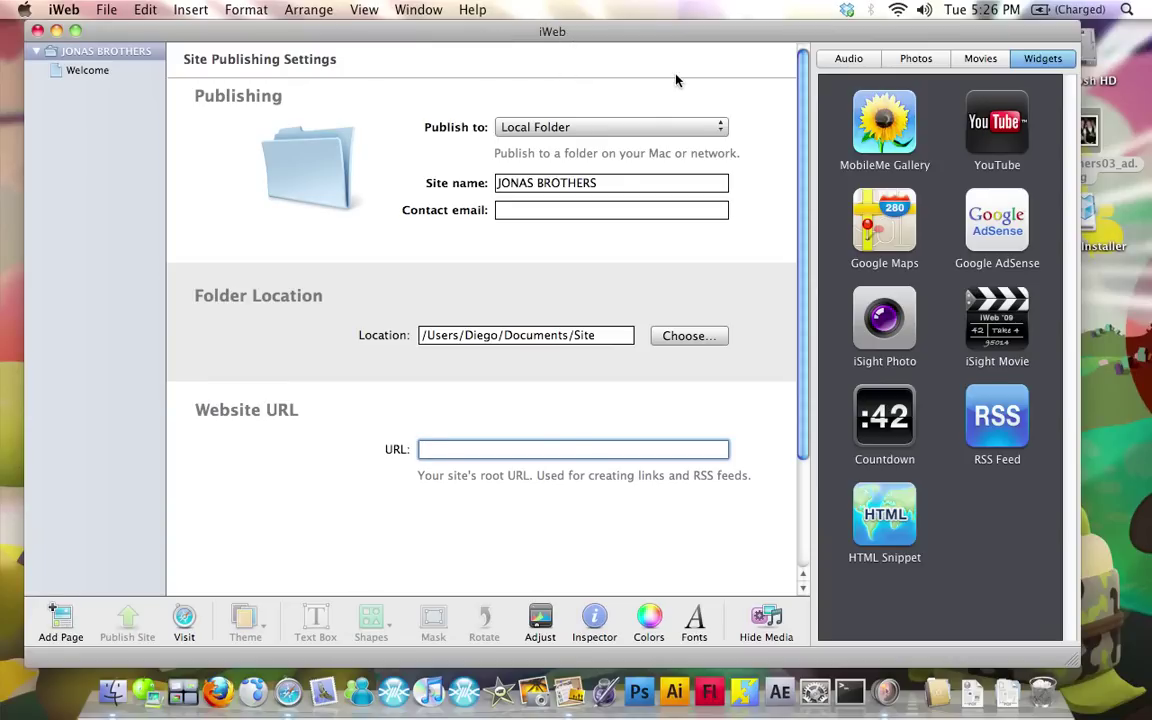
Leave iWeb for Safari and load co.cc to reach its sign-in page
key("super+h")
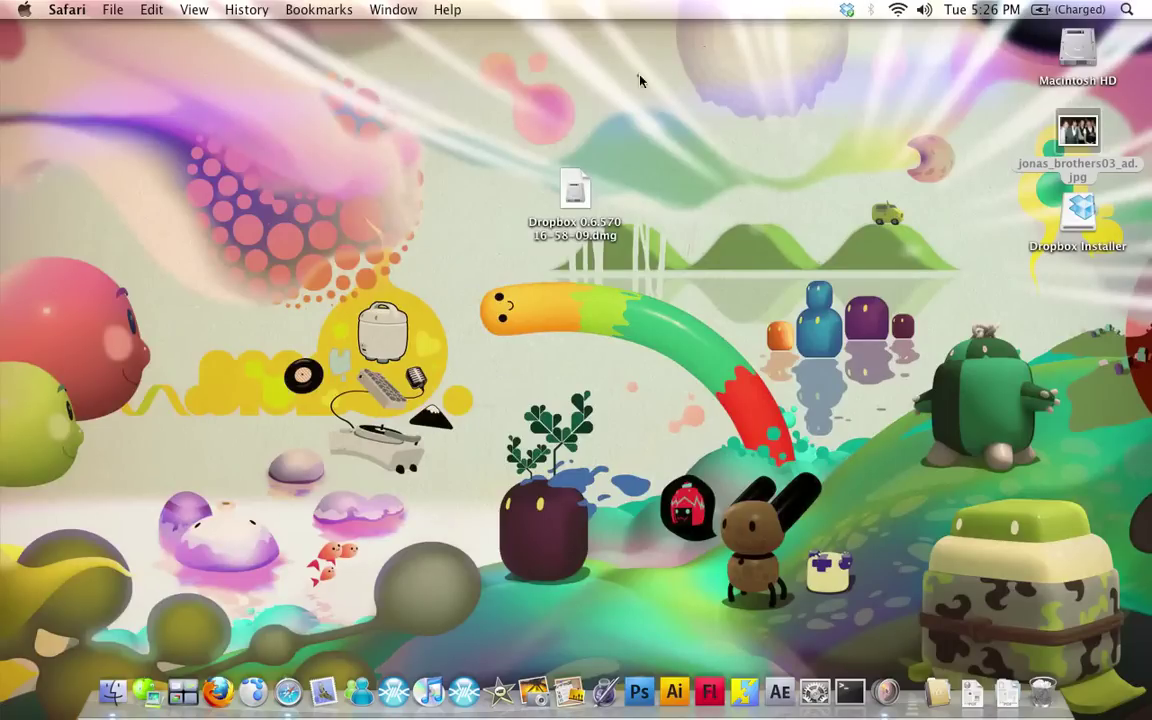
left_click(640, 80)
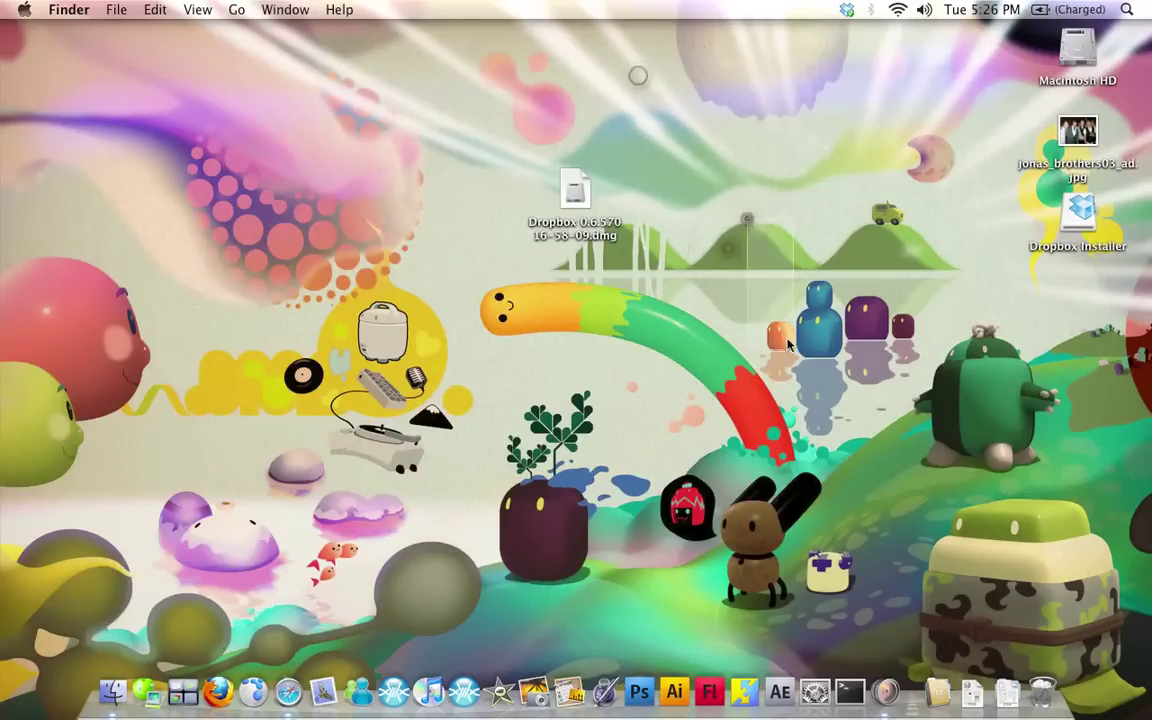
left_click(287, 688)
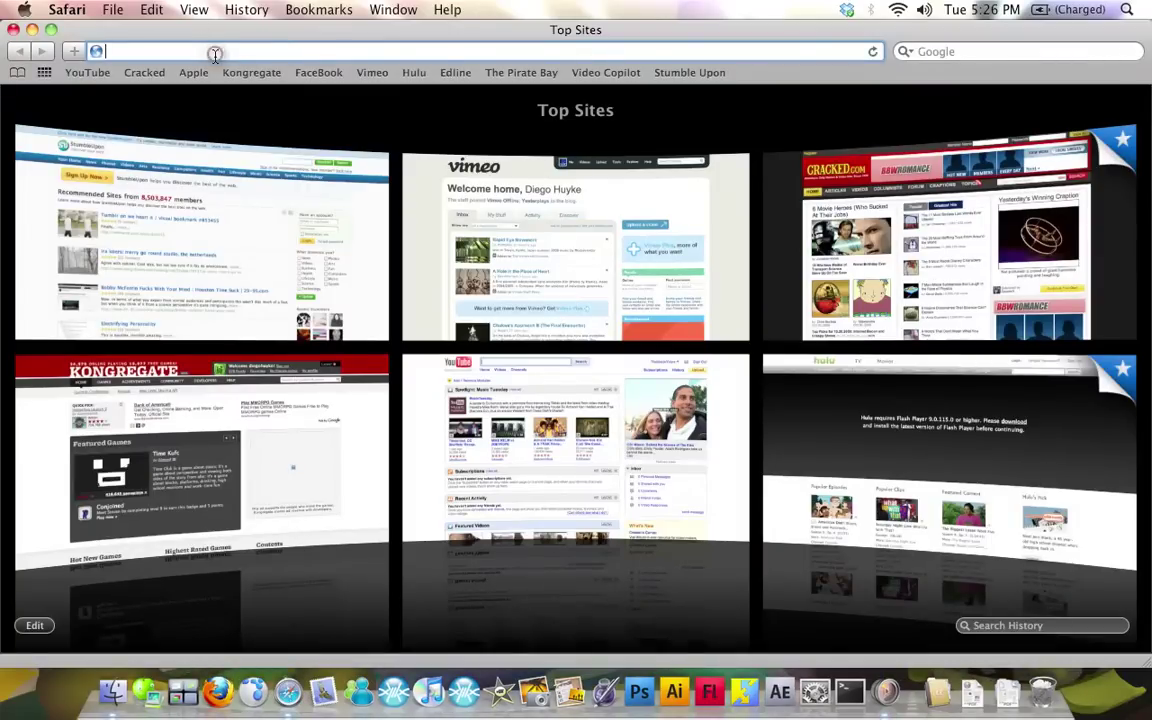
type("co.cc/")
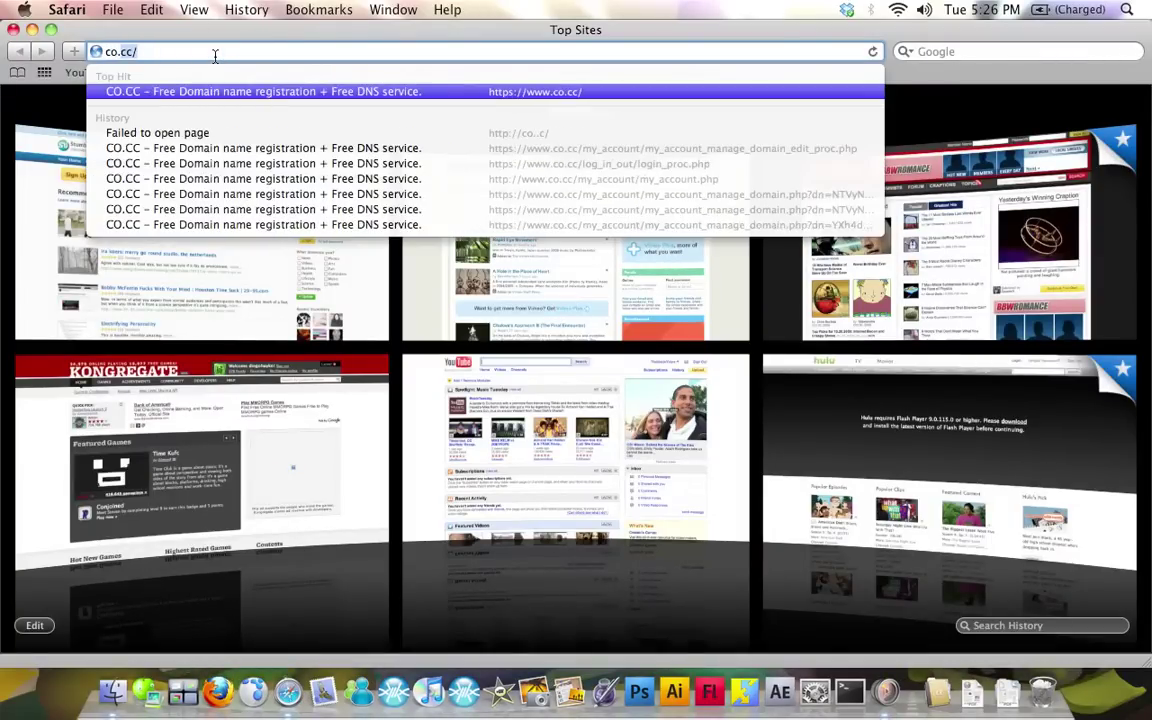
key("Return")
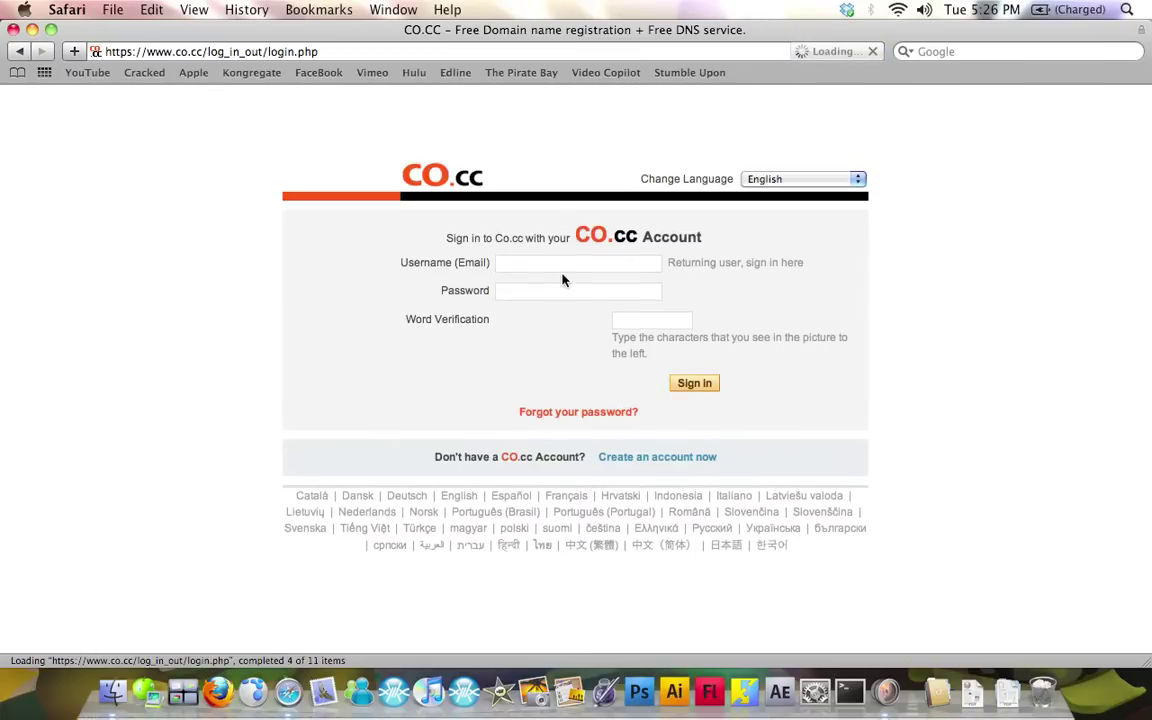
Enter the account username and password on the CO.CC sign-in form
left_click(581, 266)
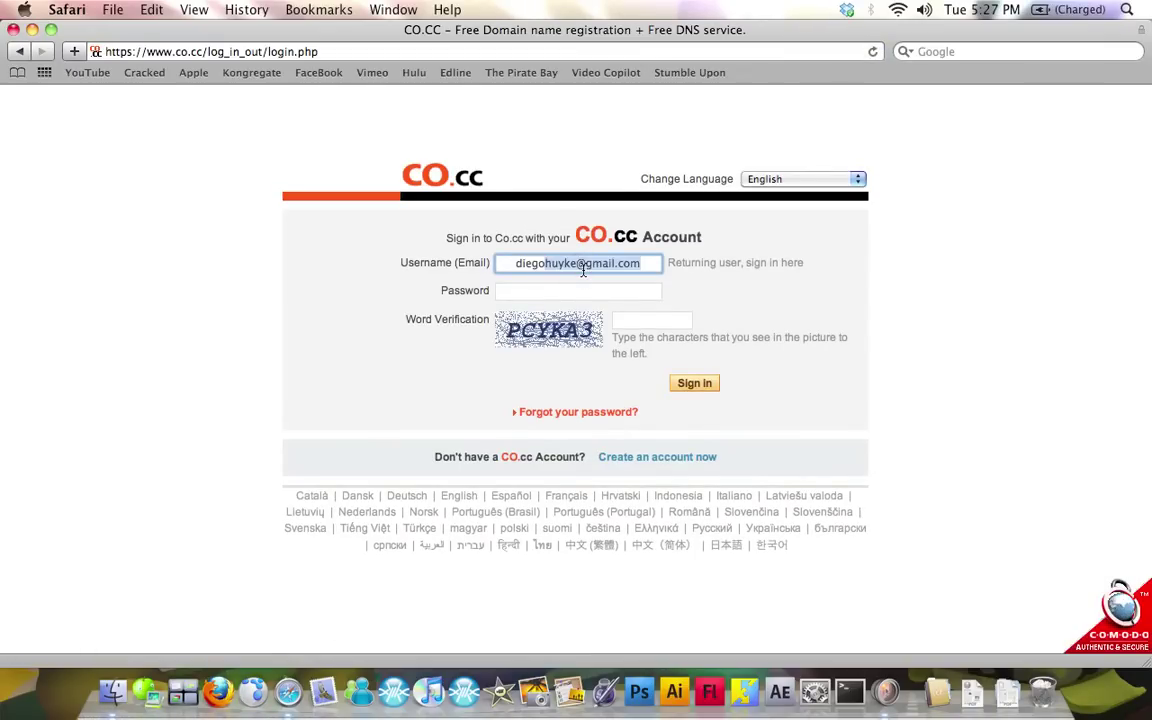
key("Tab")
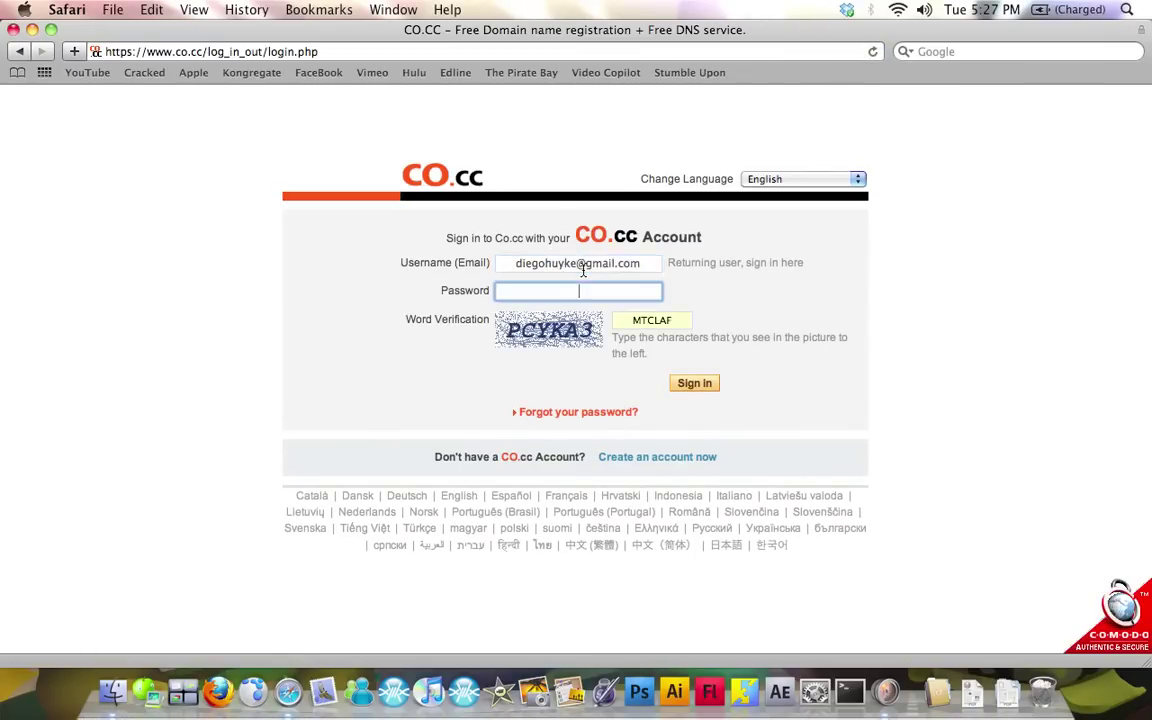
type("******")
Replace the verification text with the code from the picture and sign in
double_click(648, 318)
left_click(648, 318)
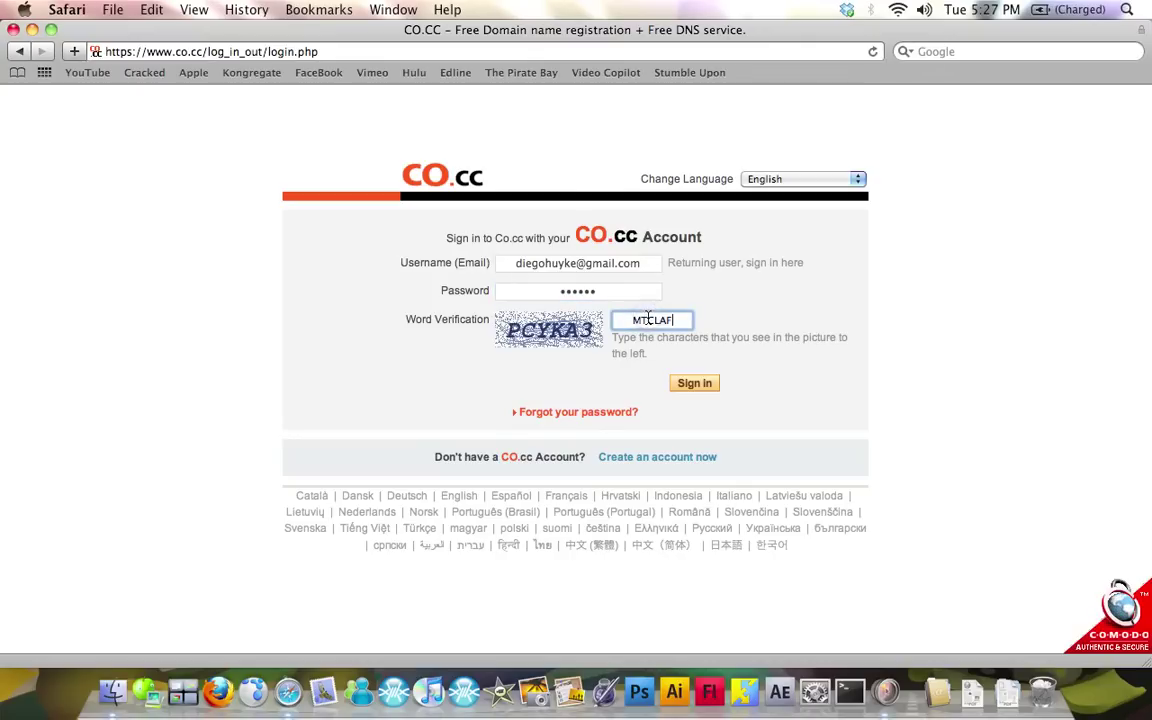
double_click(648, 318)
key("BackSpace")
type("PCYKA3")
left_click(696, 383)
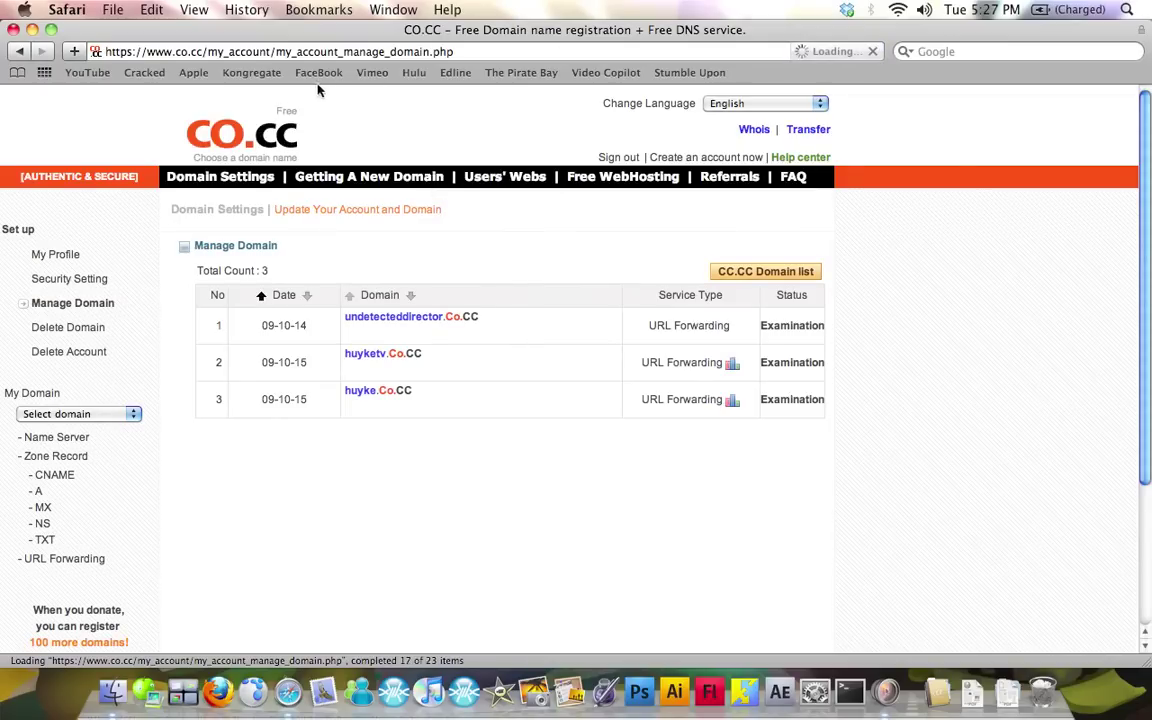
From the CO.CC home page, enter jonasbrothersfanclub, confirm availability and continue to registration
left_click(205, 128)
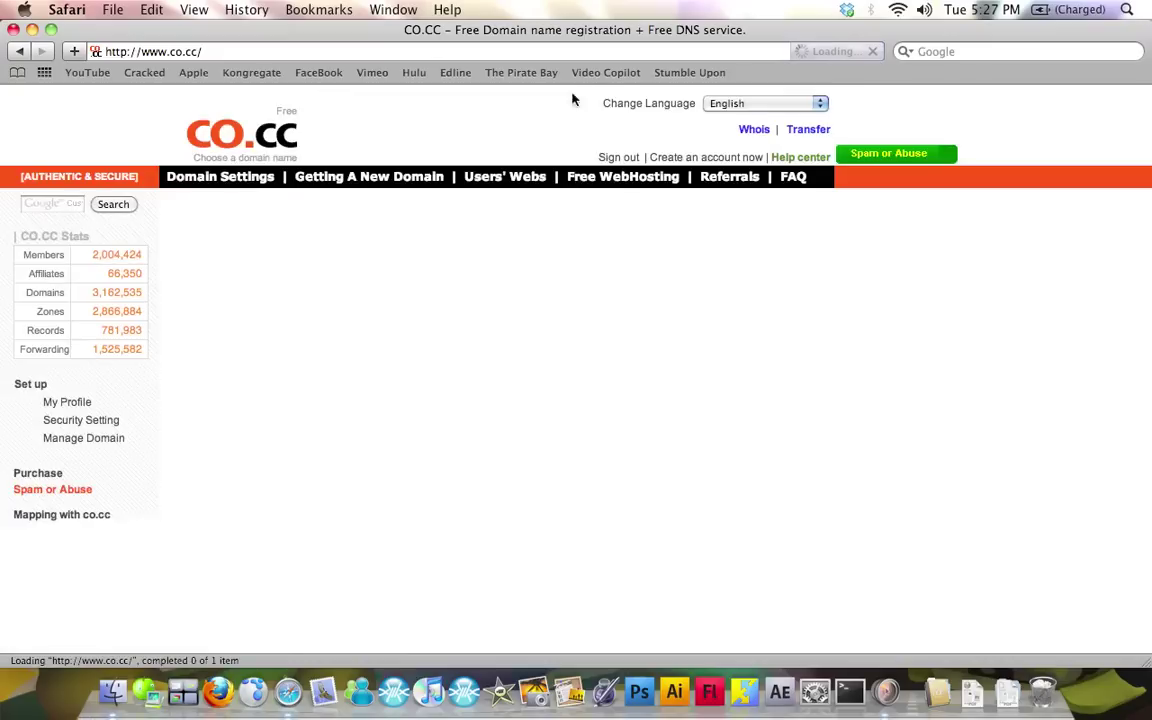
left_click(467, 313)
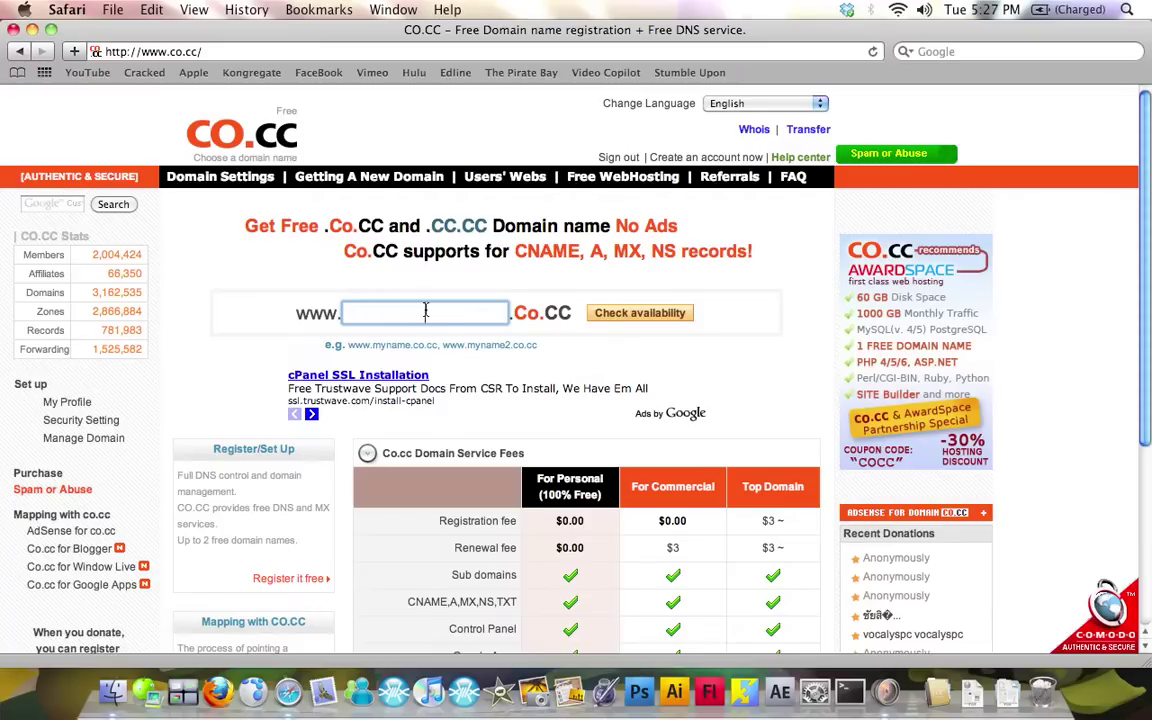
type("jonas")
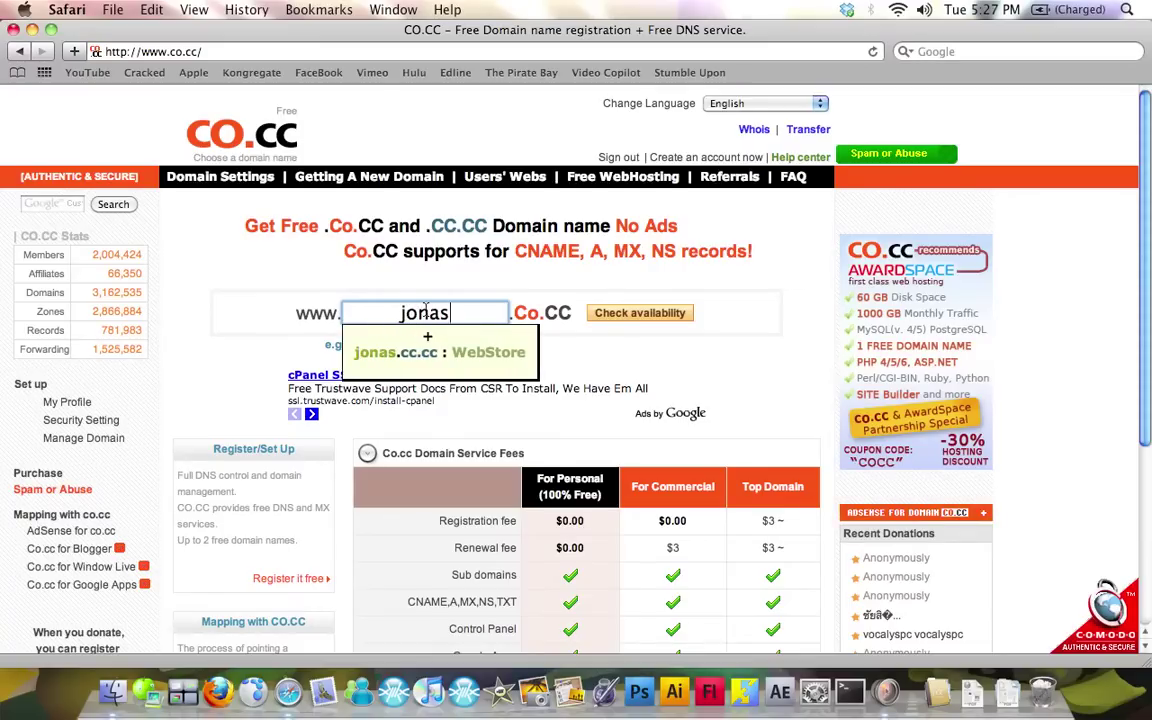
type("broth")
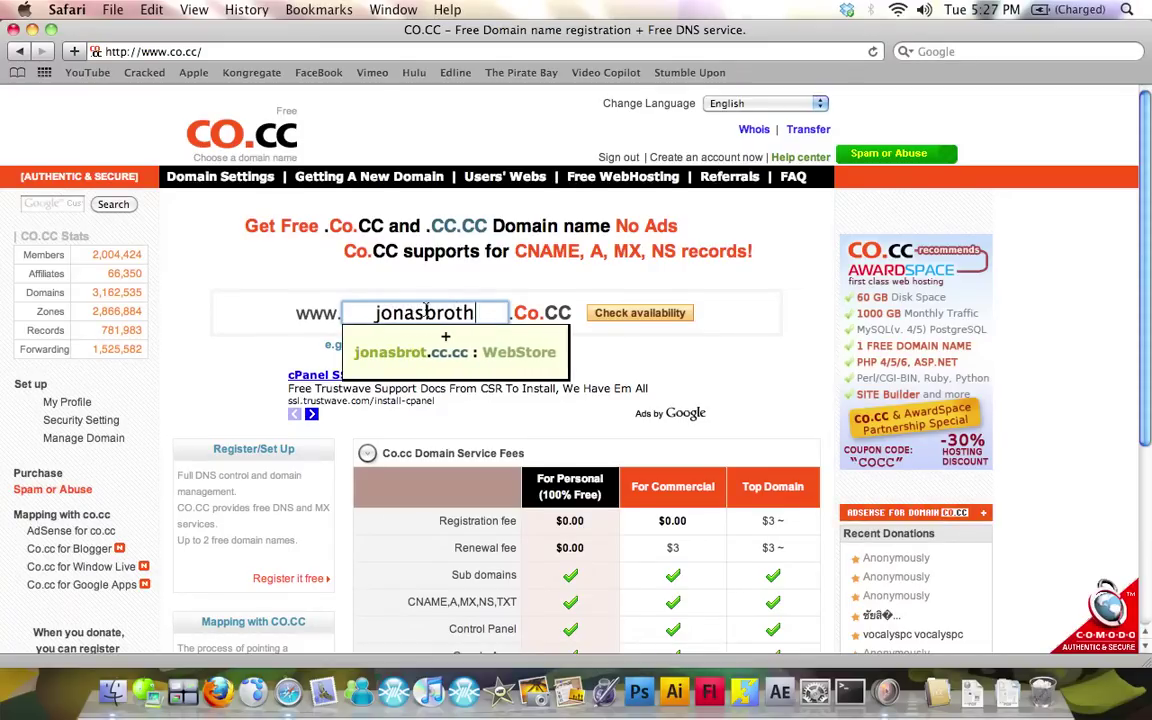
type("es")
key("BackSpace")
type("s")
key("BackSpace")
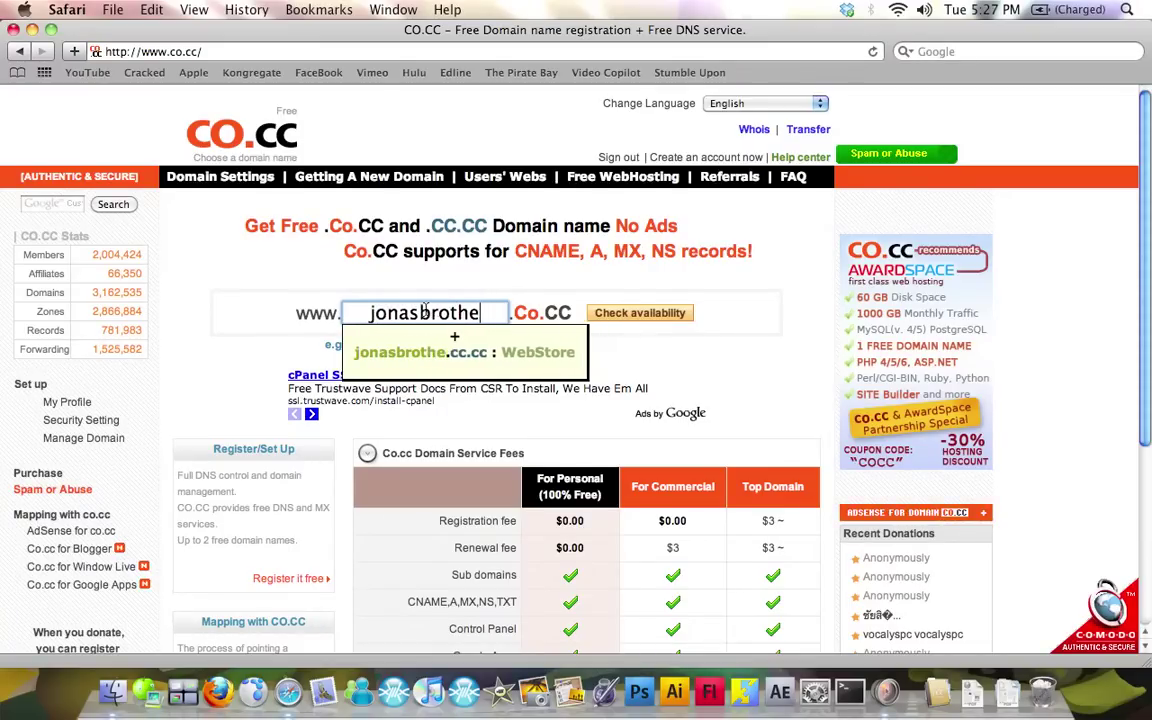
type("s")
key("BackSpace")
key("BackSpace")
type("ersfanclub")
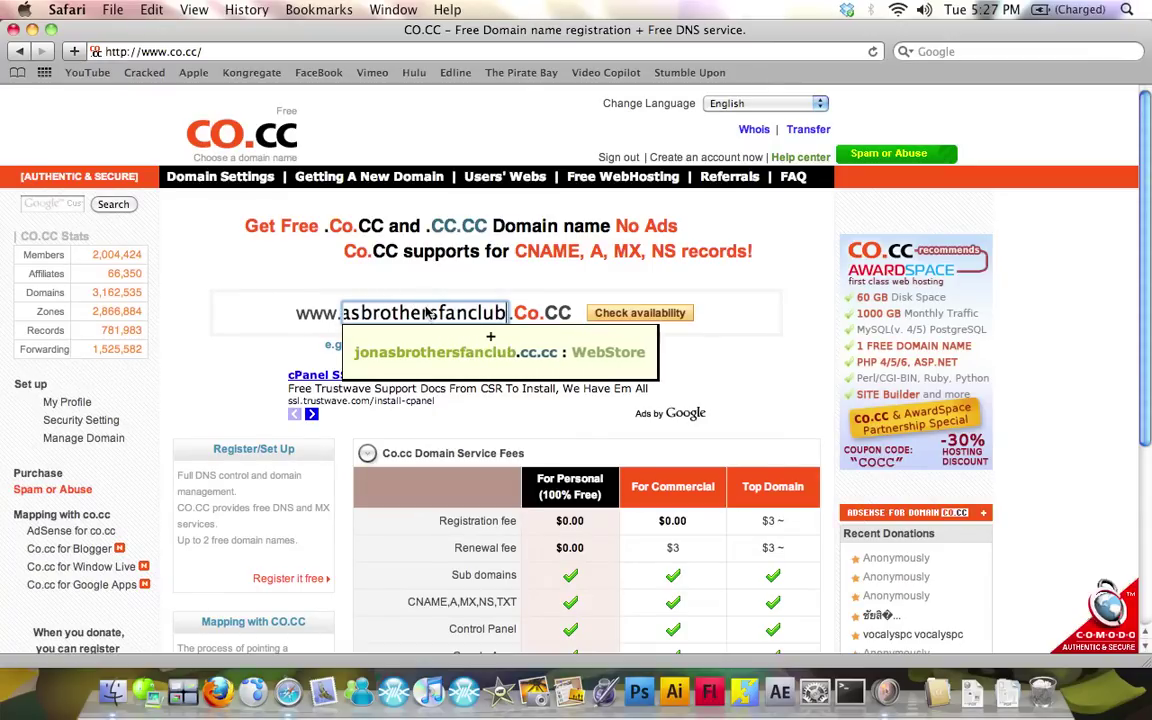
left_click(662, 313)
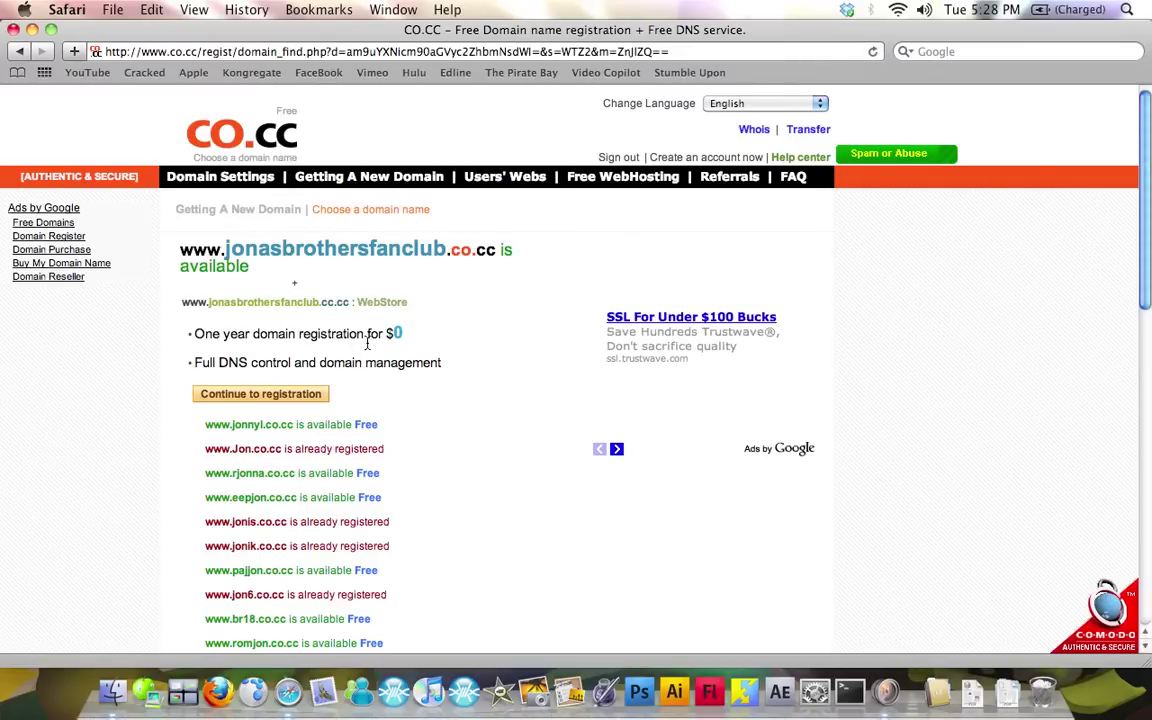
left_click(268, 393)
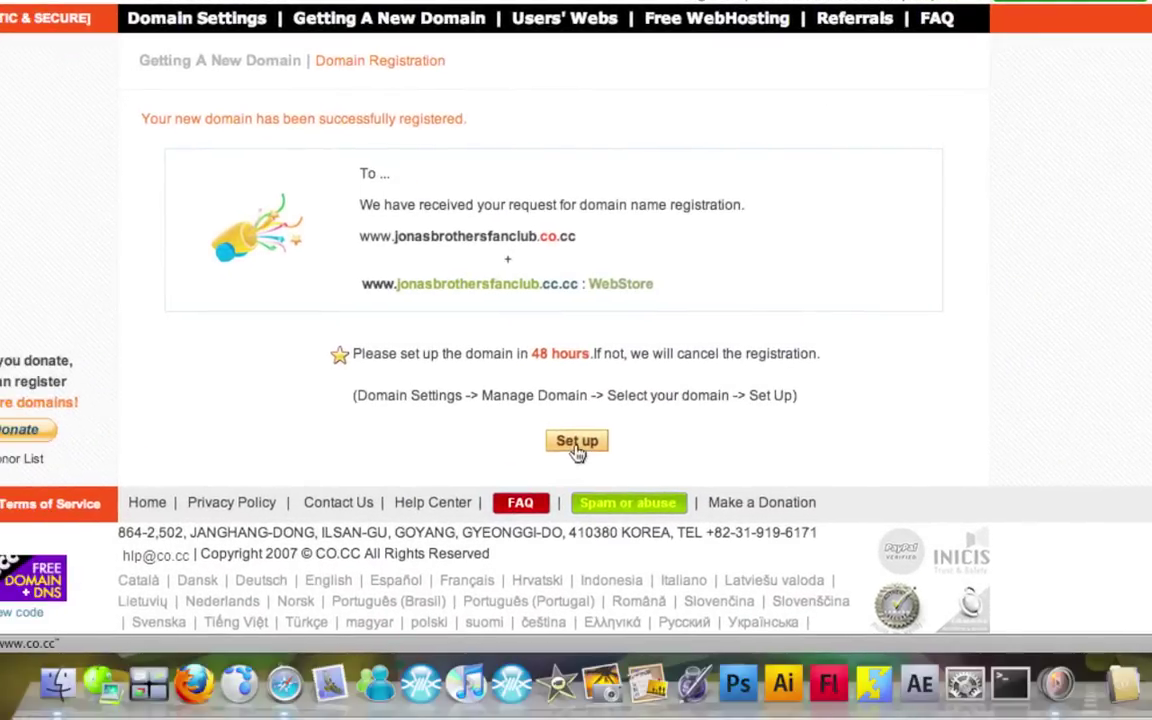
Pick the 3. URL Forwarding setup option for jonasbrothersfanclub.co.cc
left_click(522, 502)
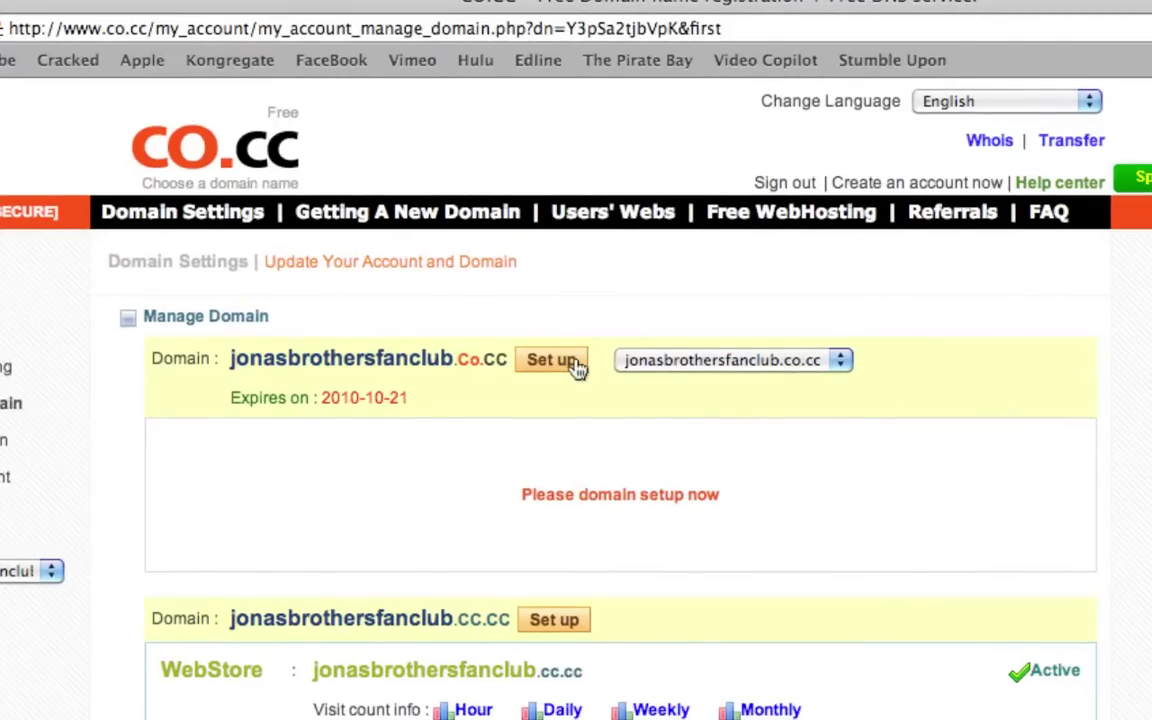
left_click(578, 369)
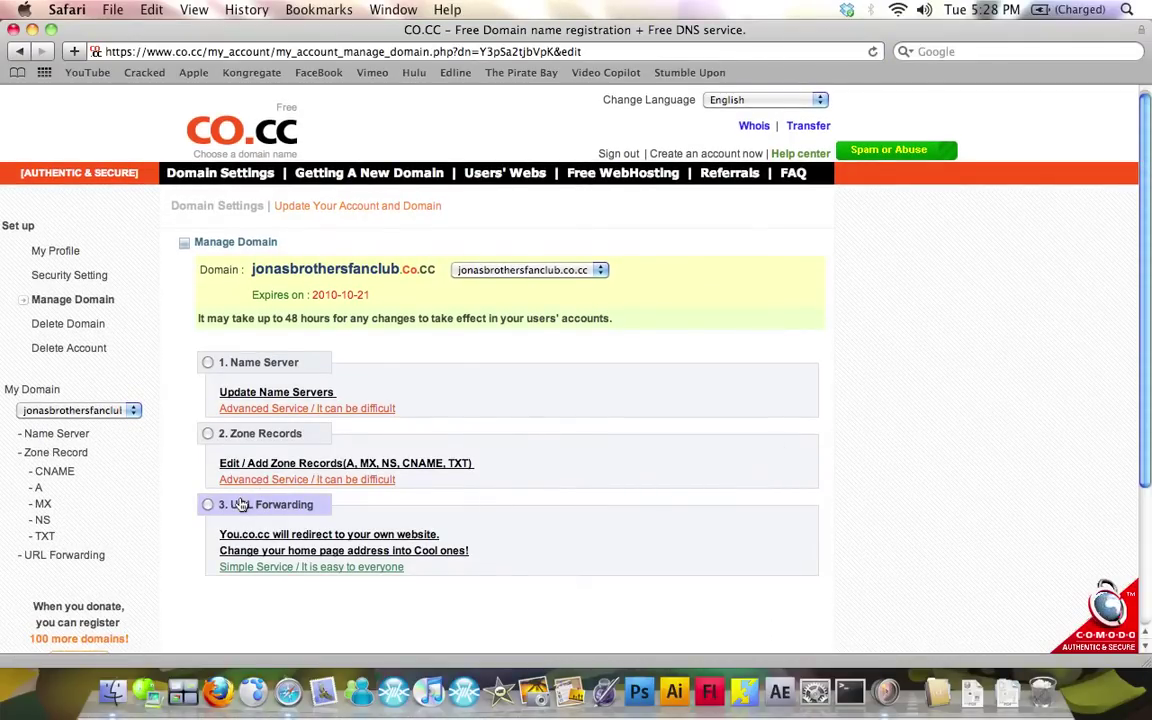
left_click(241, 504)
scroll(500, 393, "down", 5)
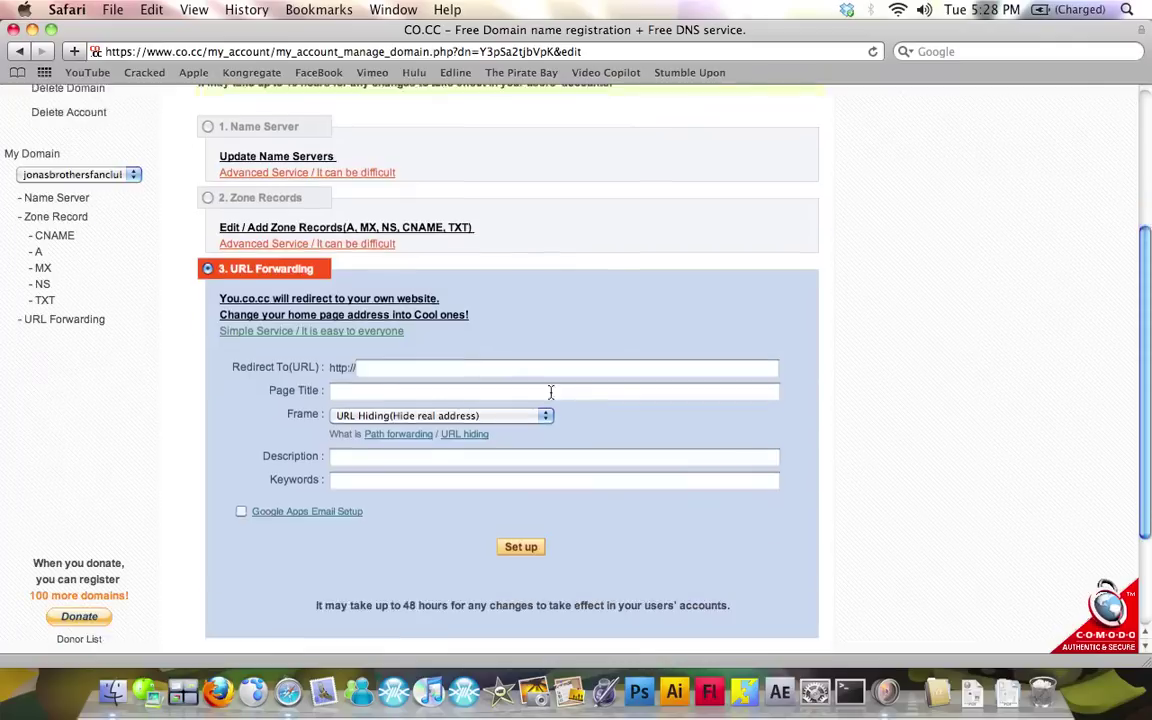
scroll(550, 392, "down", 1)
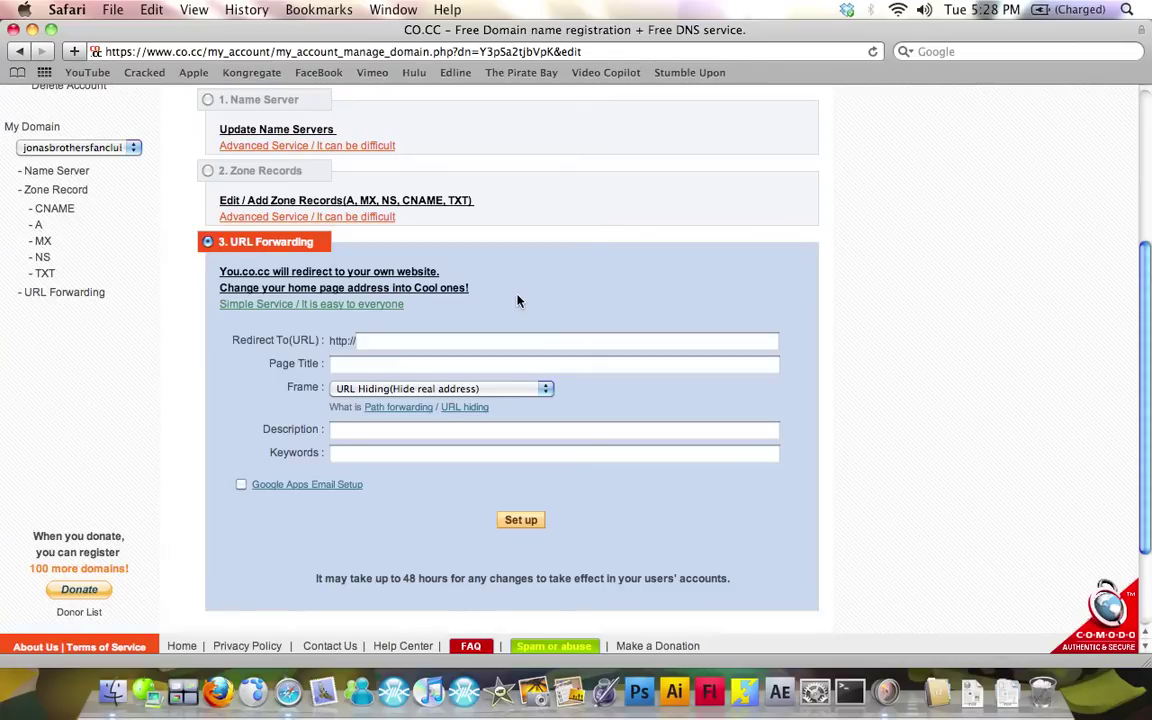
Open the Dropbox Public folder in Finder and trash its help file
left_click(112, 690)
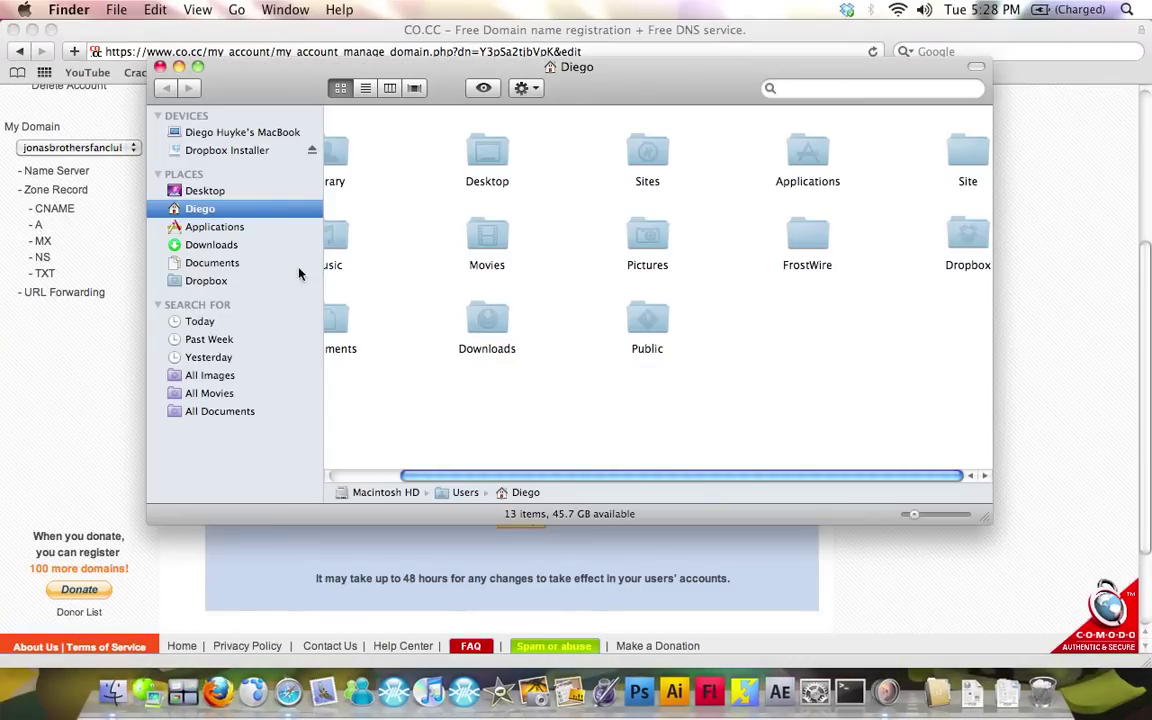
left_click(192, 281)
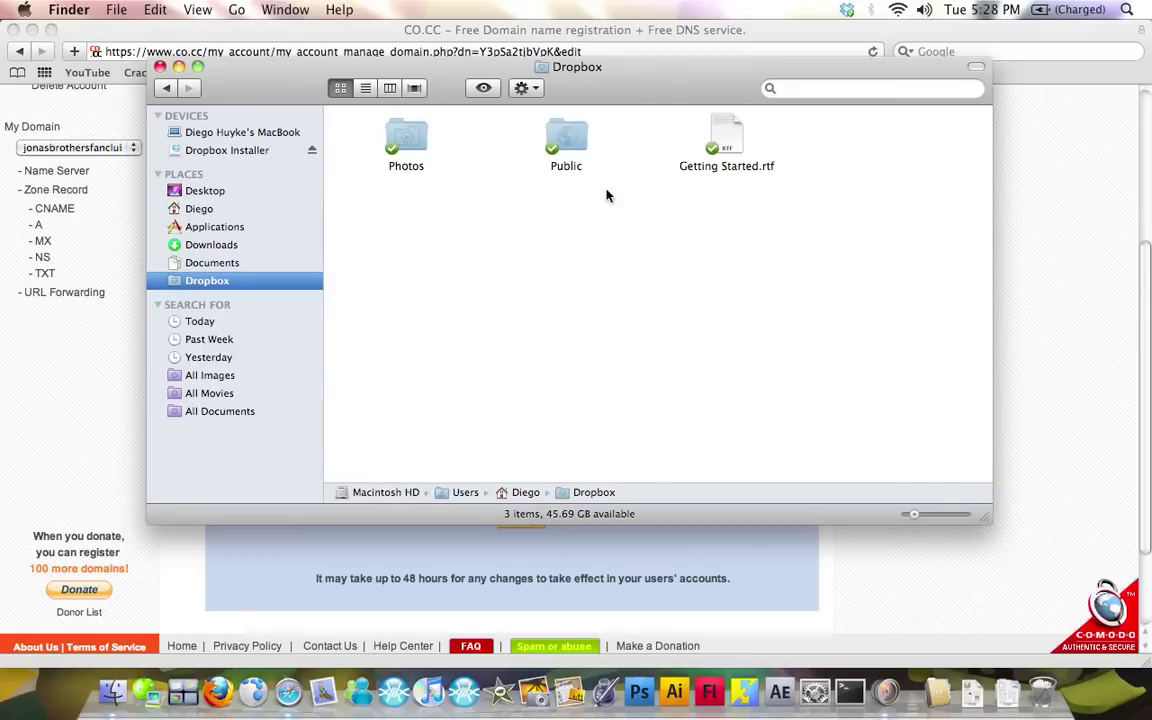
double_click(565, 135)
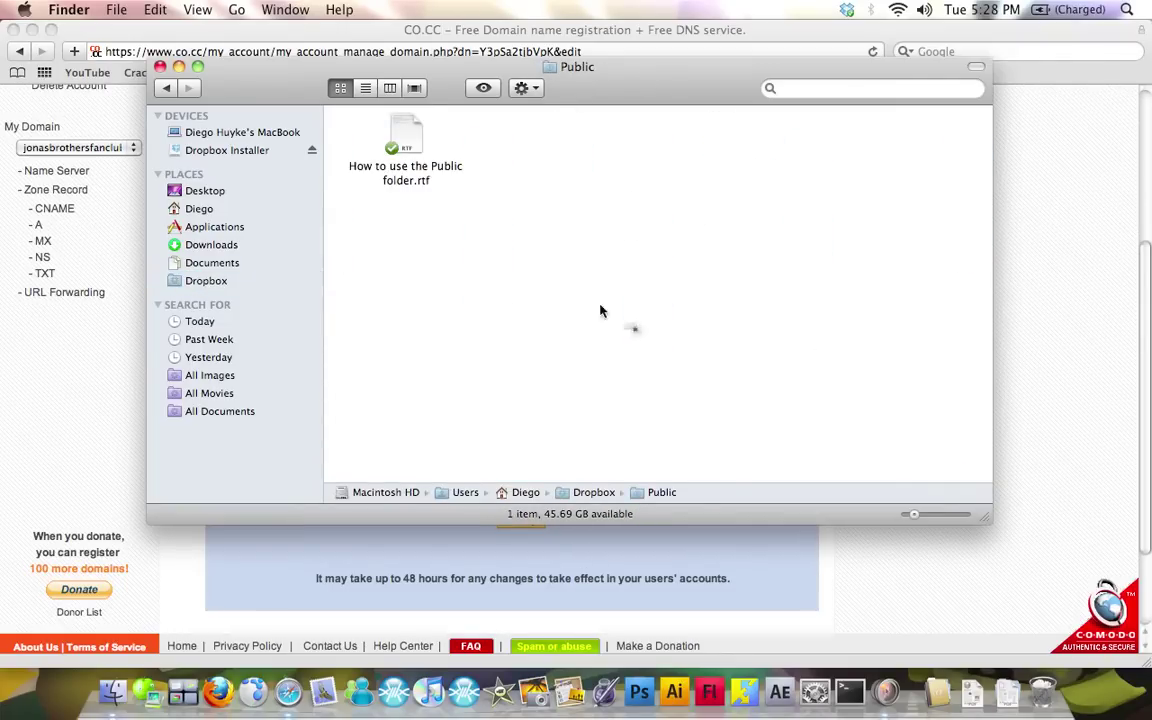
double_click(400, 145)
left_click(372, 119)
left_click_drag(400, 135, 1078, 705)
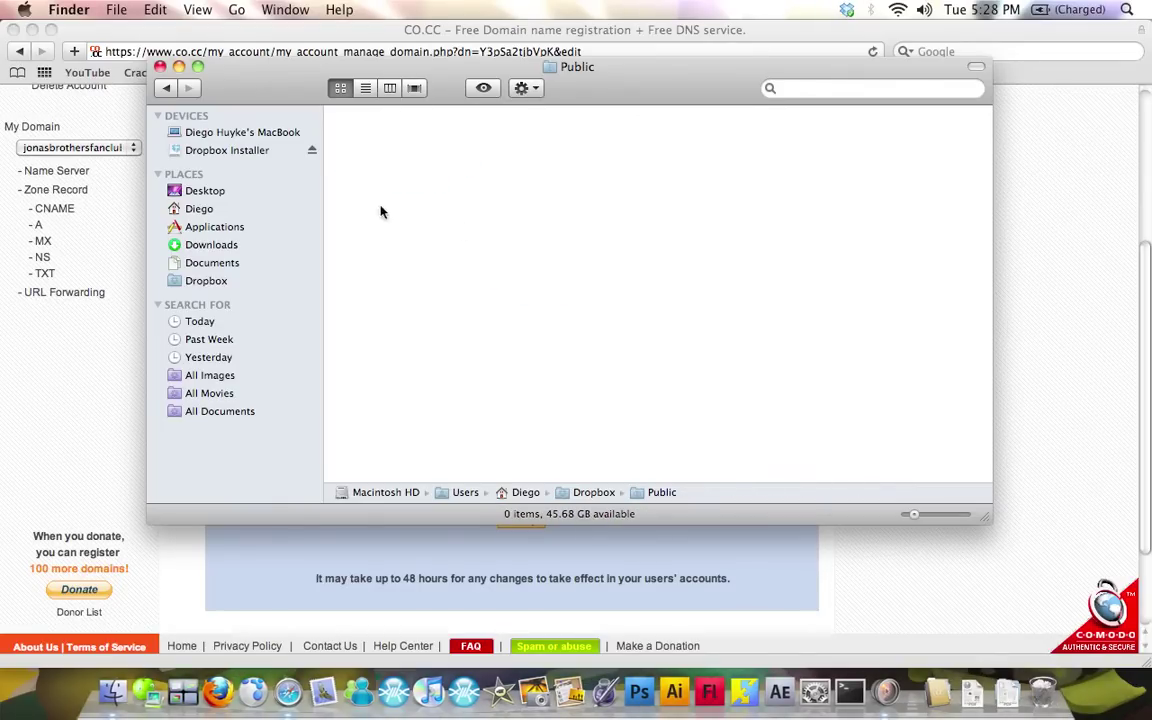
From Documents > Site in a second window, drag JONAS_BROTHERS into Public
key("super+n")
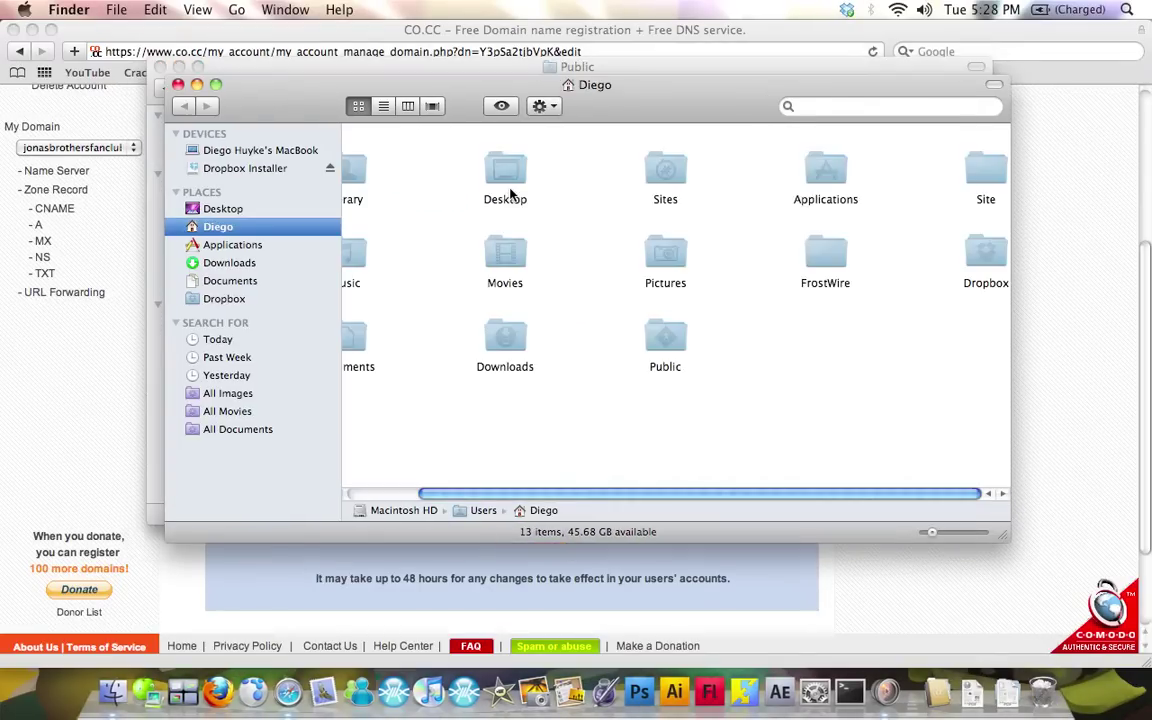
left_click_drag(635, 122, 668, 205)
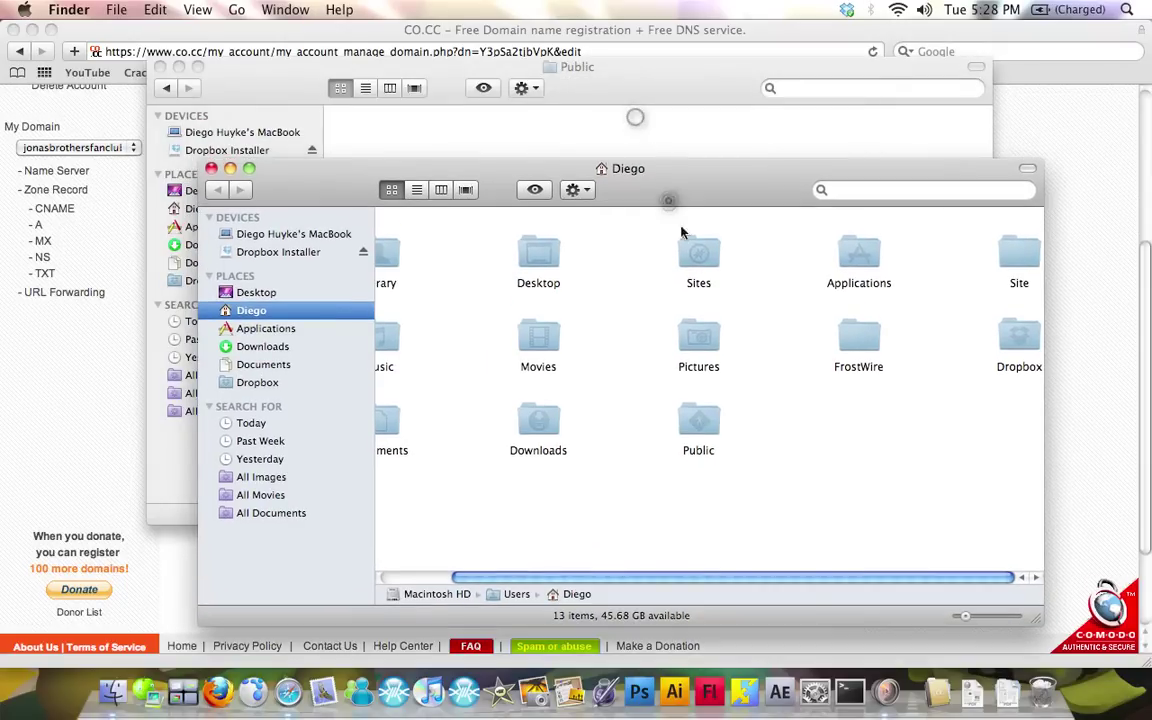
left_click_drag(671, 576, 530, 577)
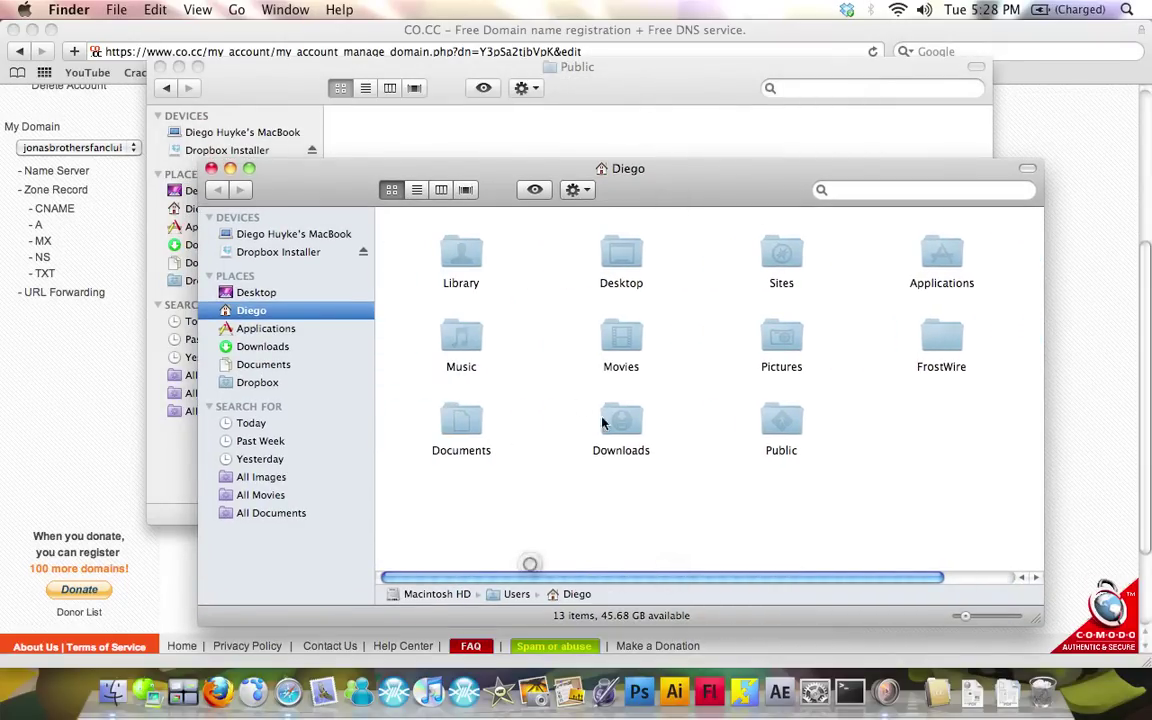
double_click(478, 418)
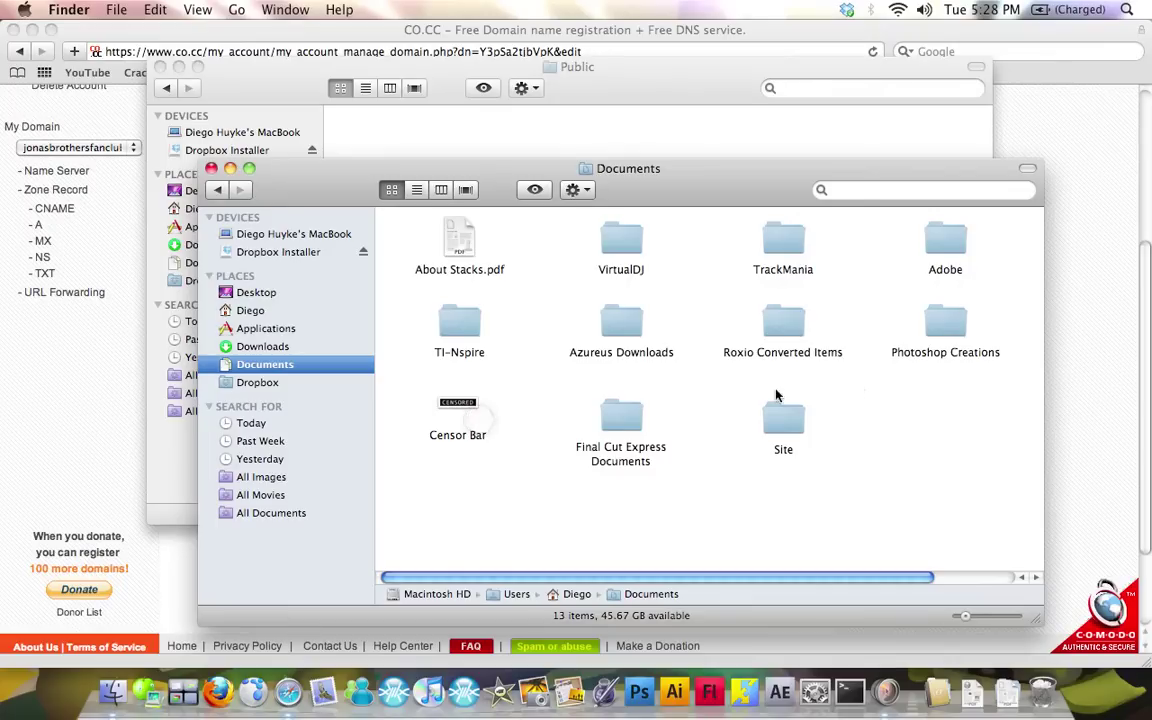
double_click(778, 410)
left_click_drag(735, 195, 768, 279)
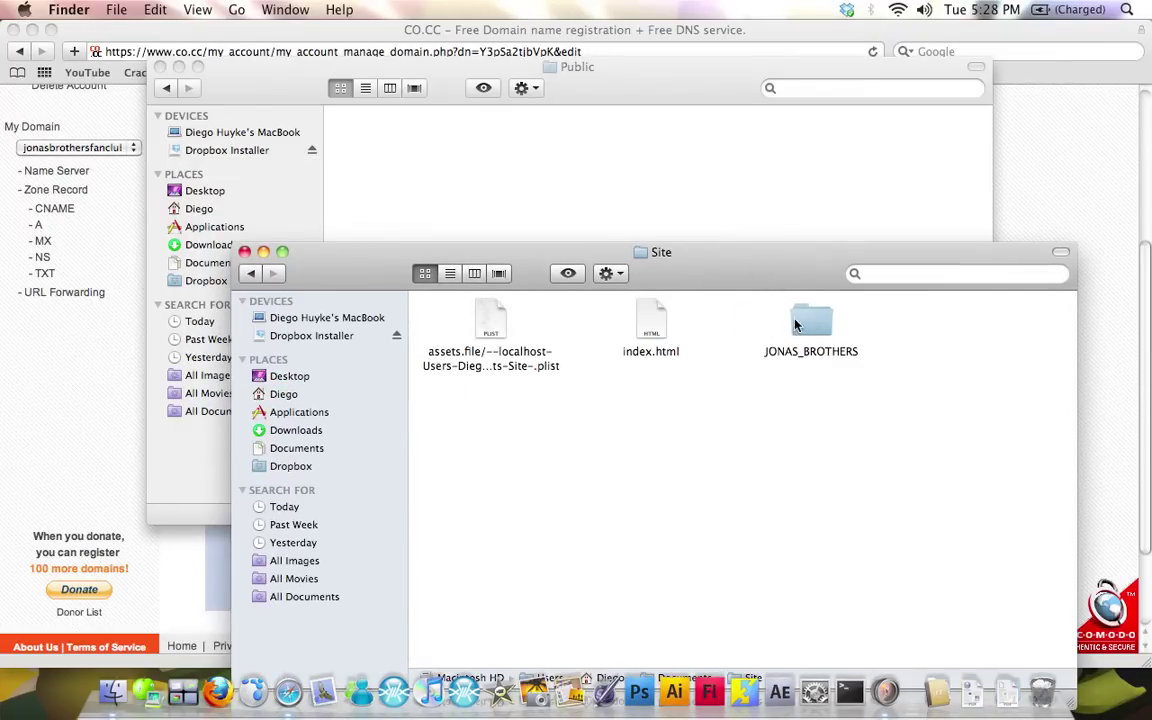
left_click_drag(797, 325, 392, 155)
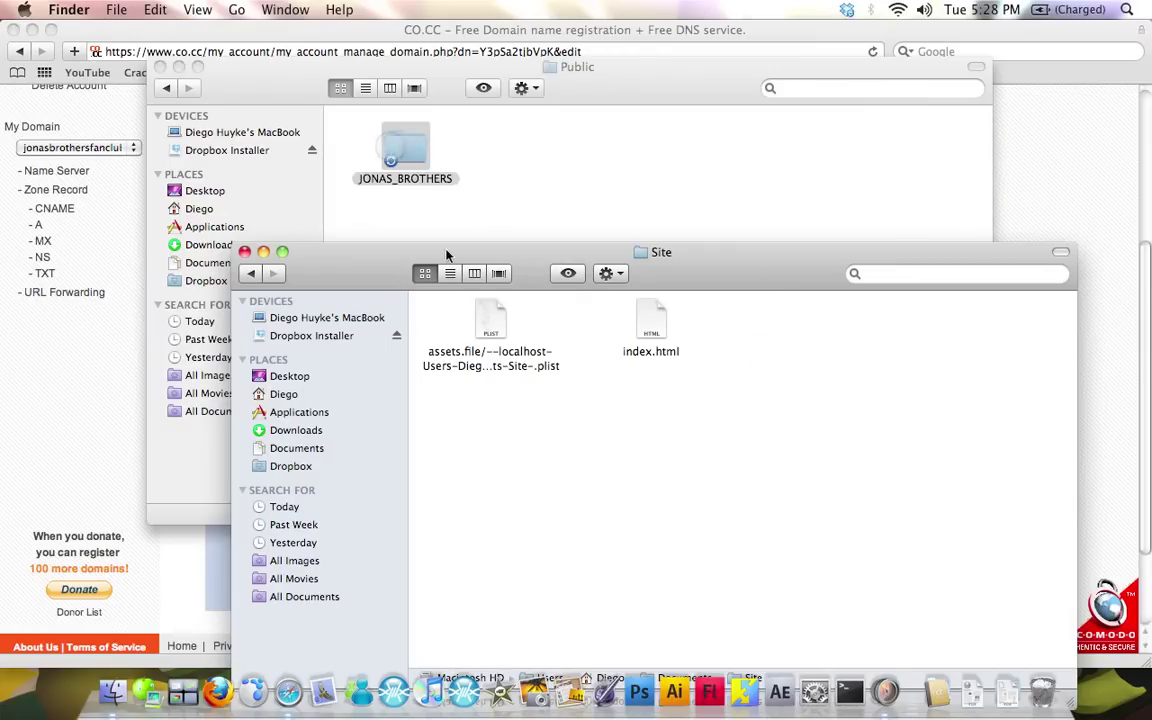
left_click(246, 252)
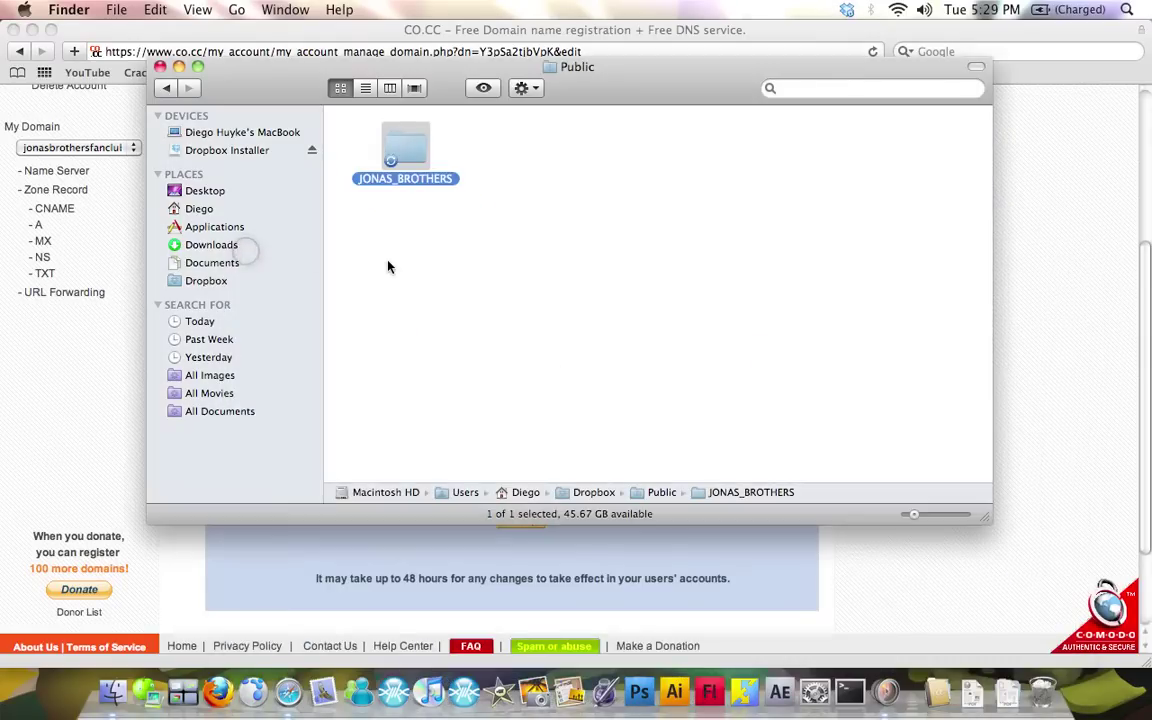
Return the Finder window to the Dropbox Public folder and bring it forward
left_click(388, 262)
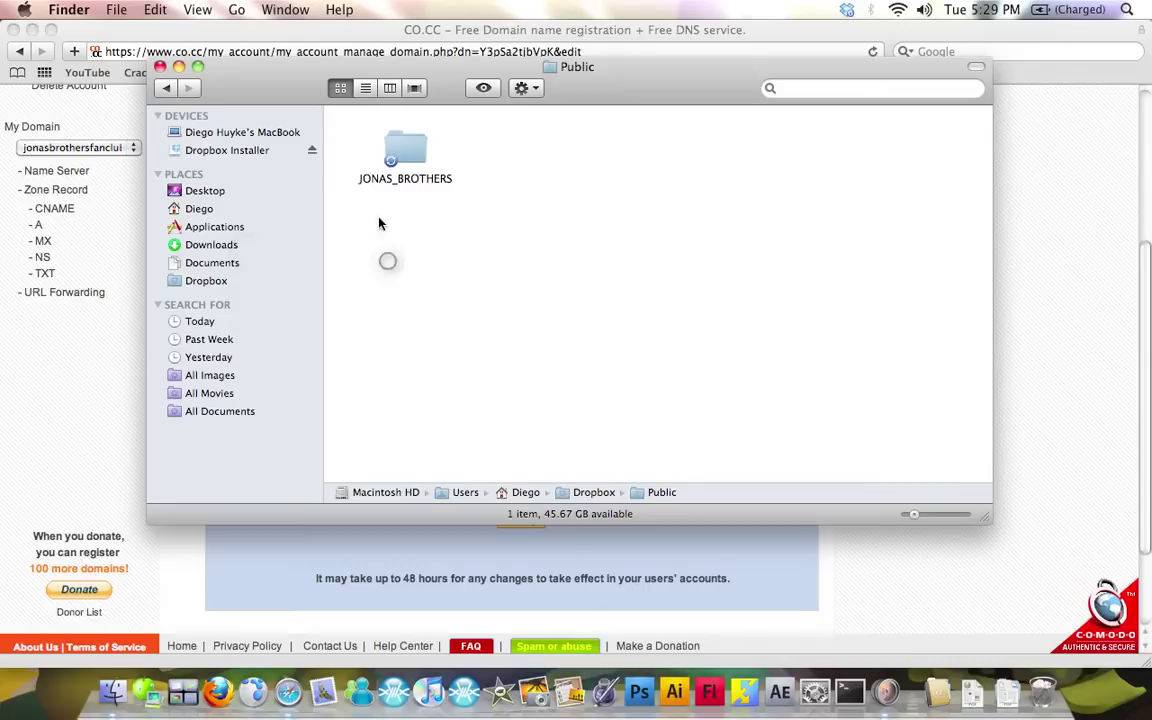
left_click(174, 93)
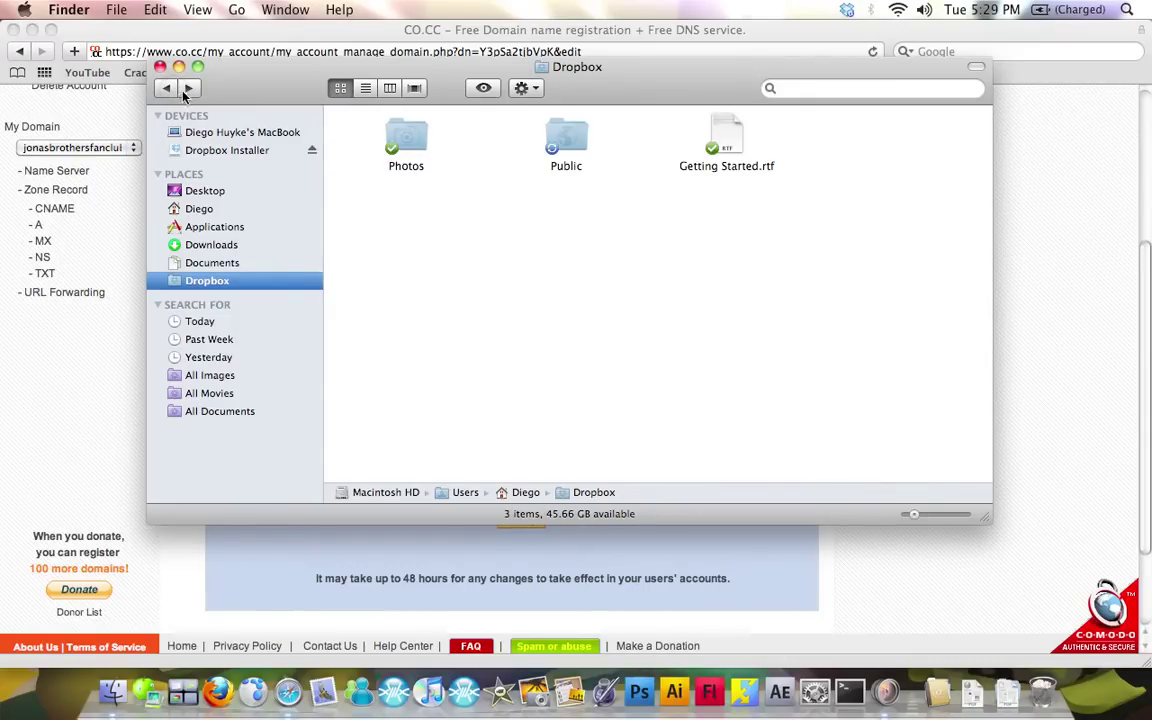
left_click(185, 90)
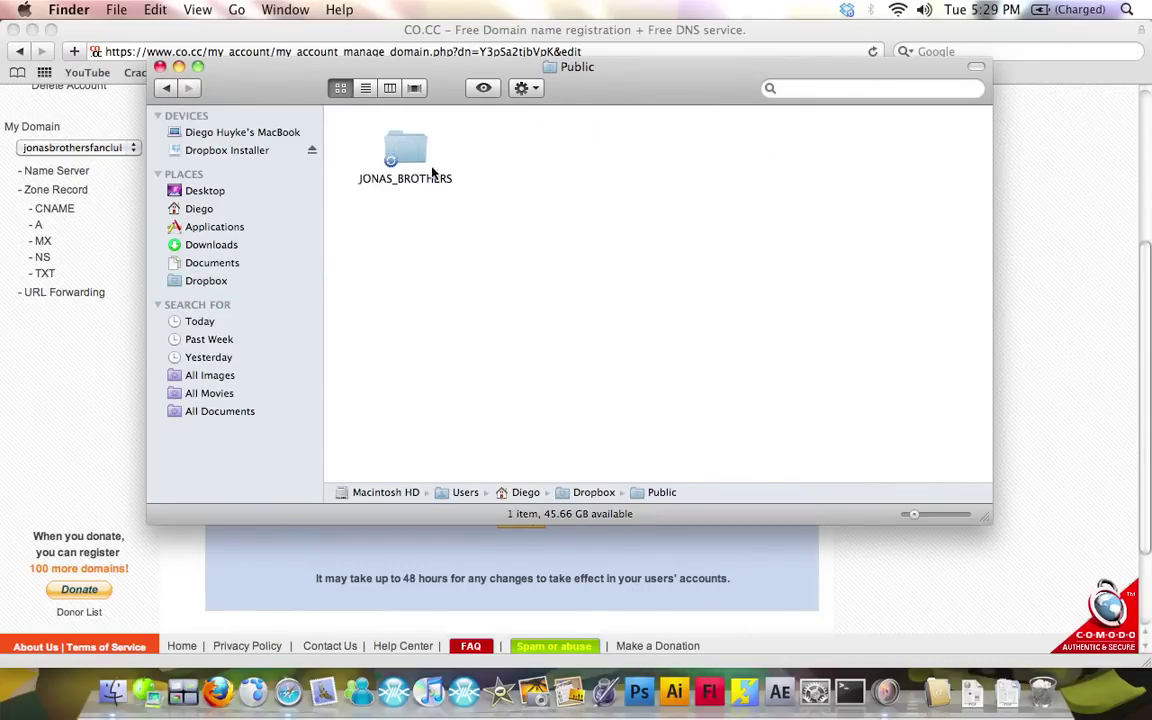
key("F9")
left_click(571, 257)
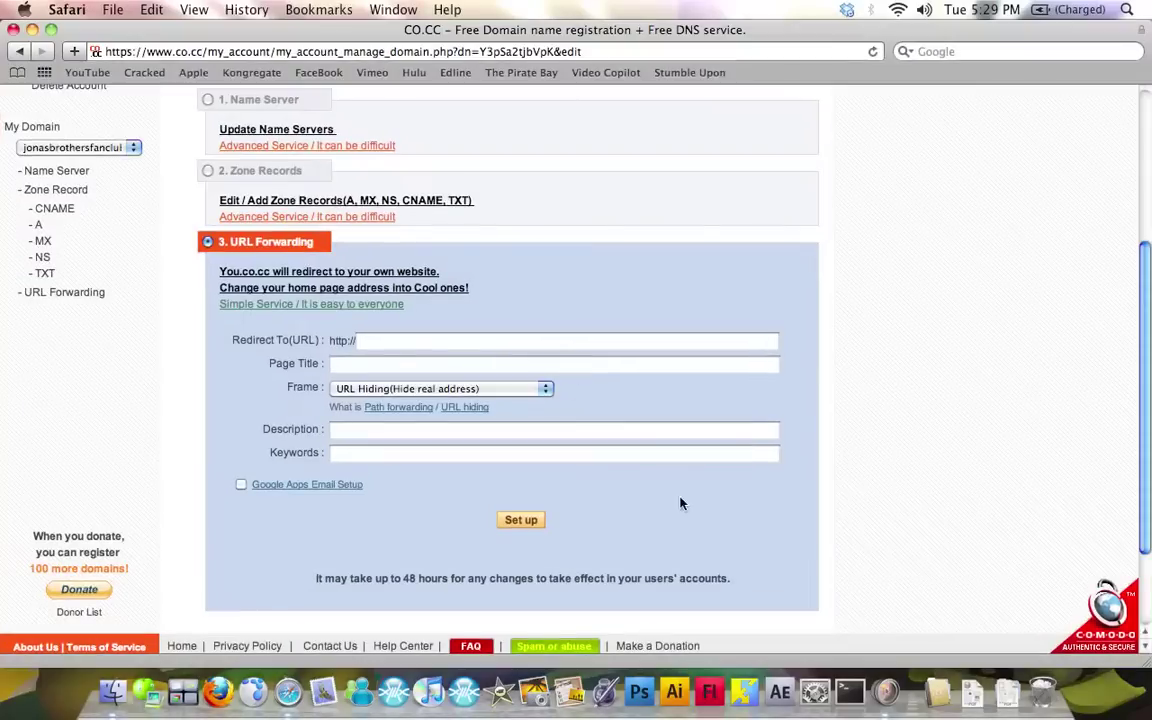
key("F9")
left_click(635, 437)
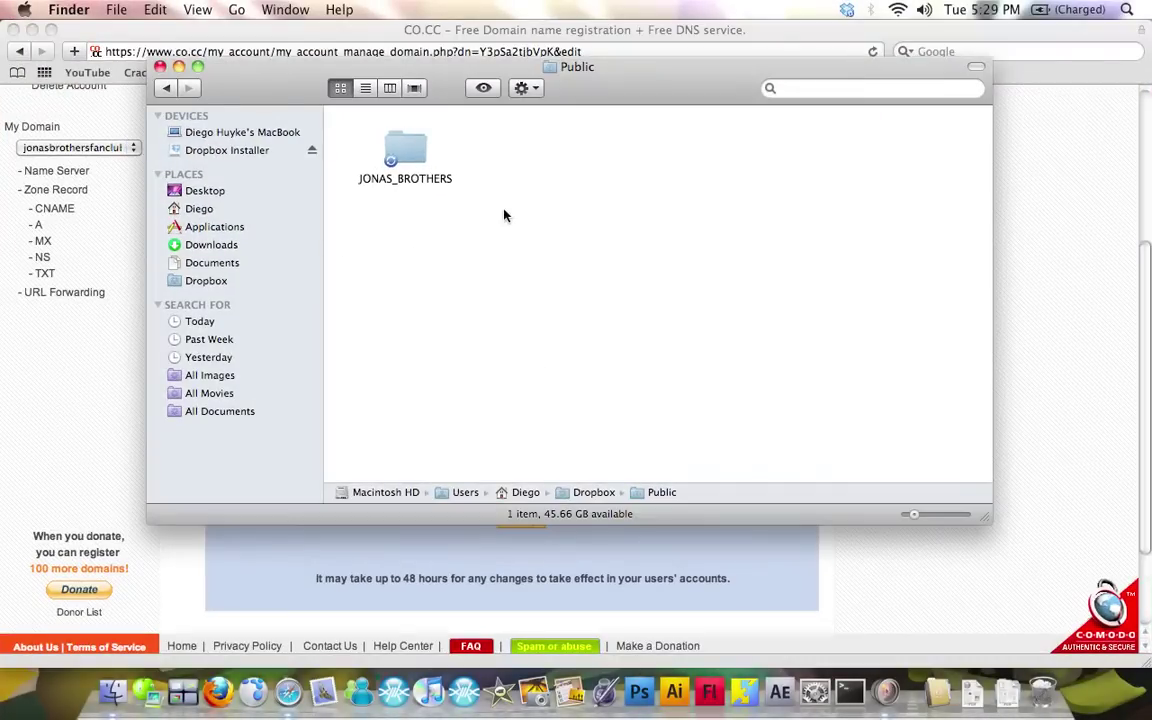
left_click(393, 142)
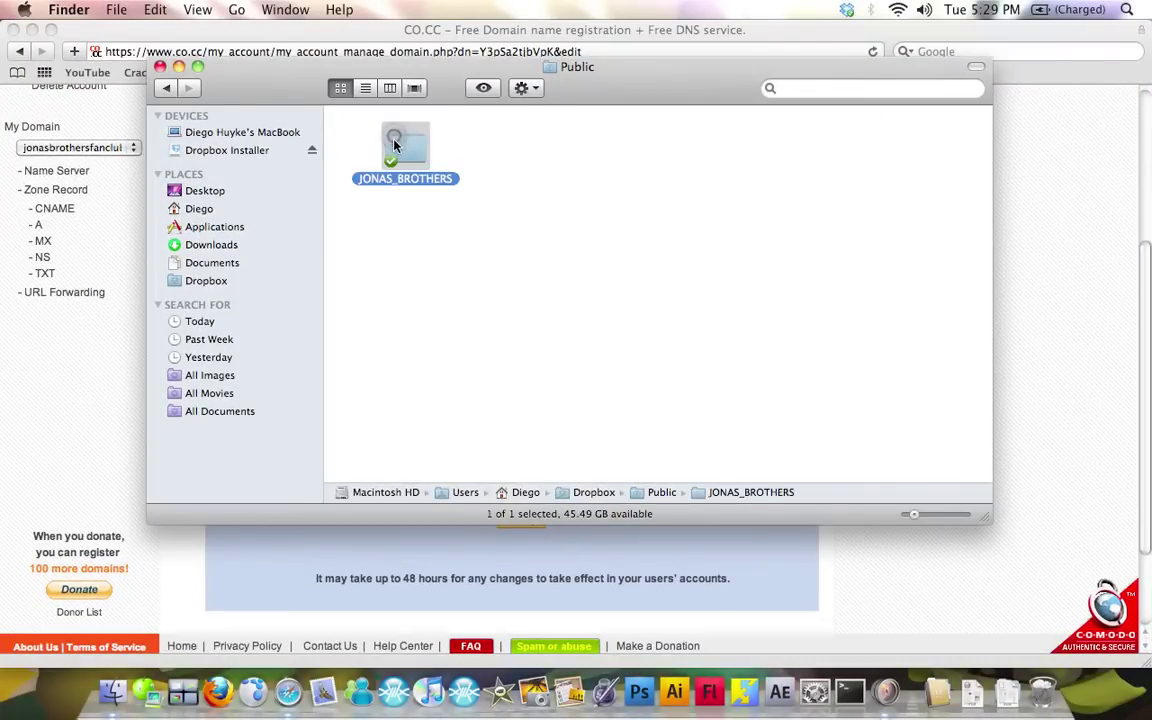
left_click(354, 124)
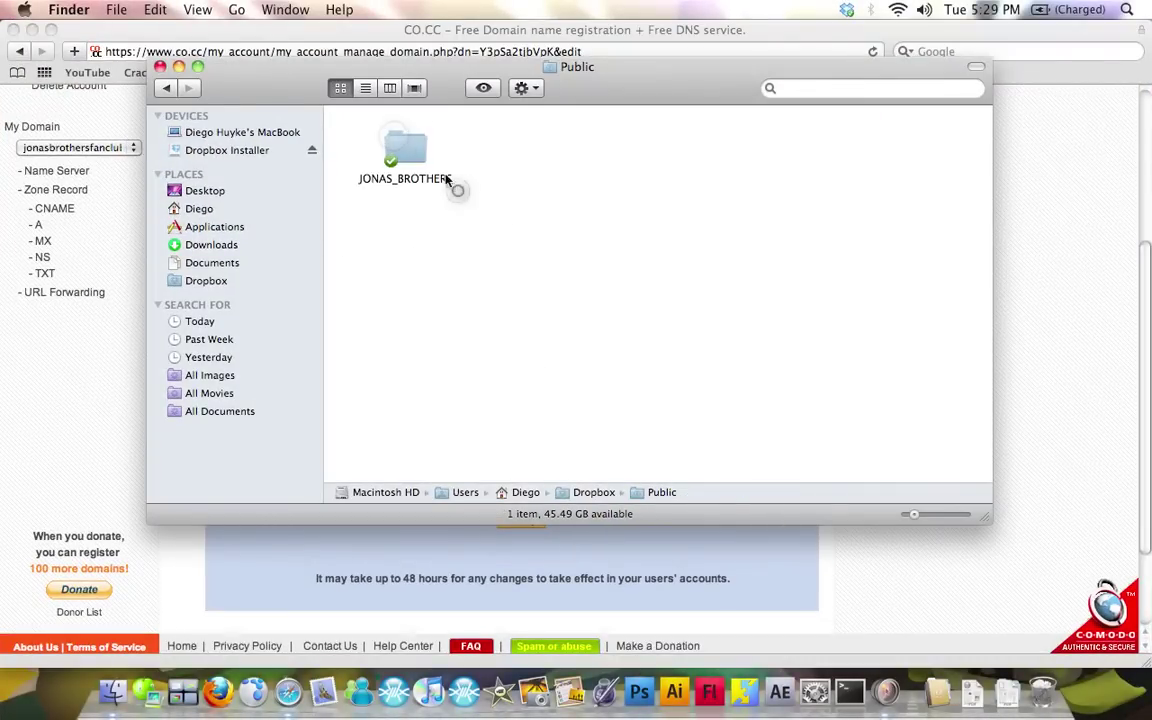
Copy the Dropbox public link for JONAS_BROTHERS' index.html, then close Finder
double_click(400, 145)
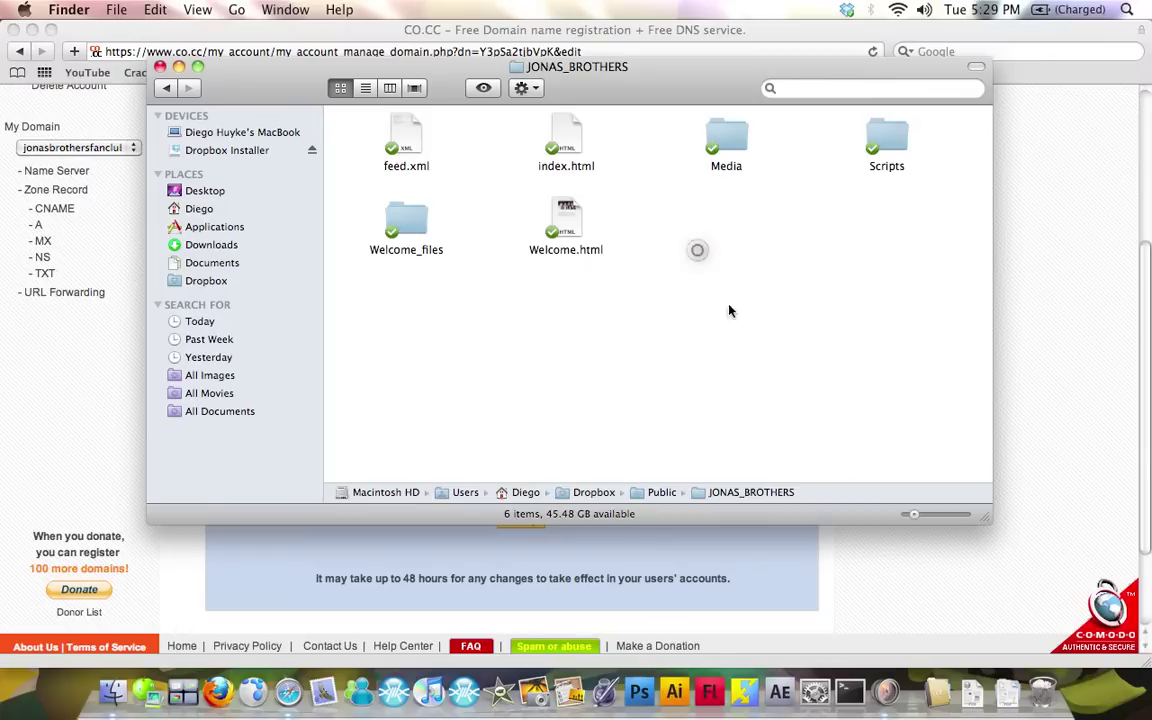
left_click(578, 139)
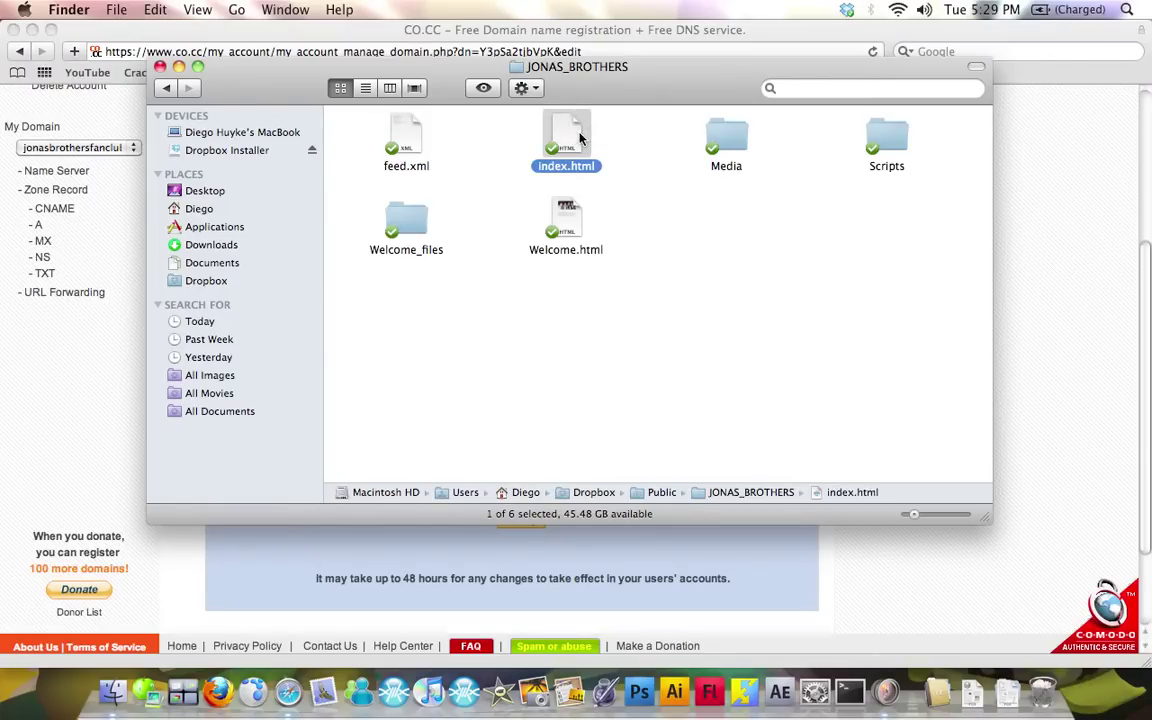
right_click(573, 133)
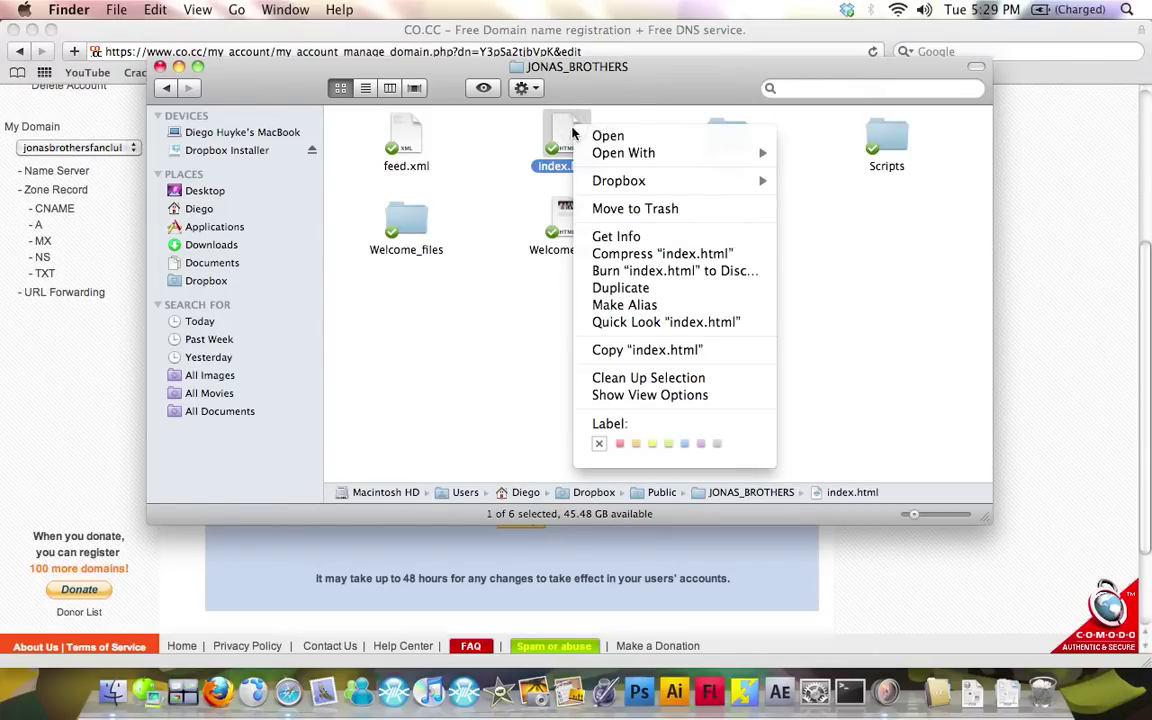
mouse_move(665, 190)
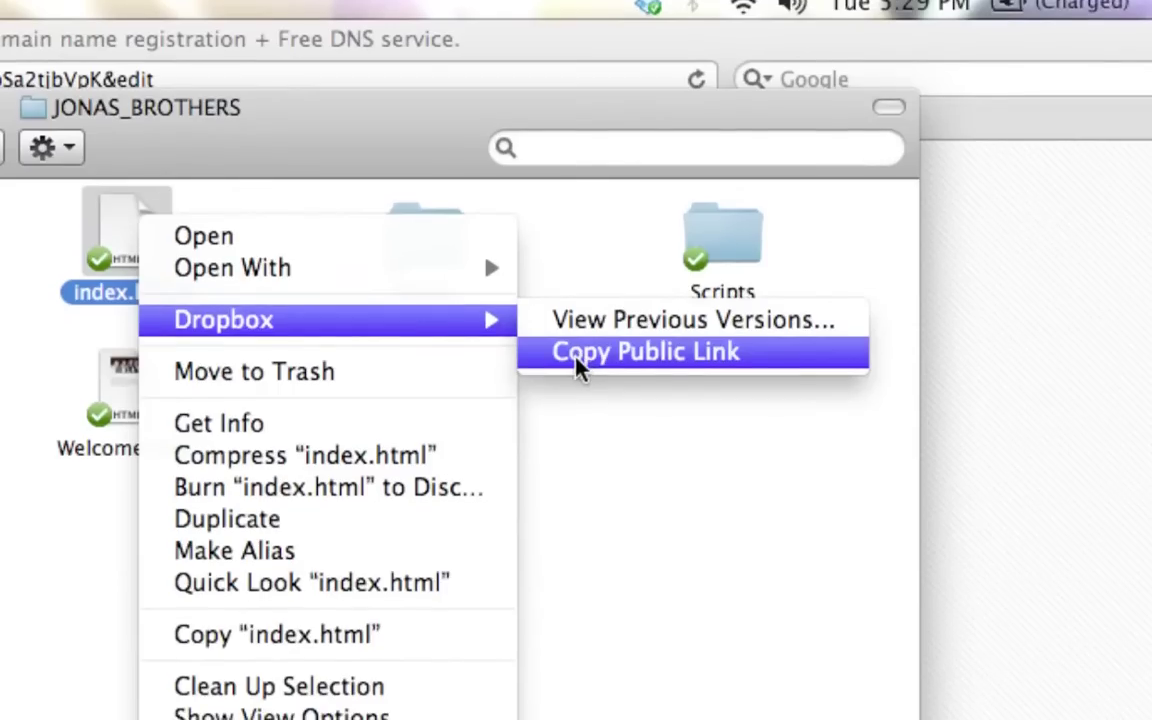
left_click(577, 366)
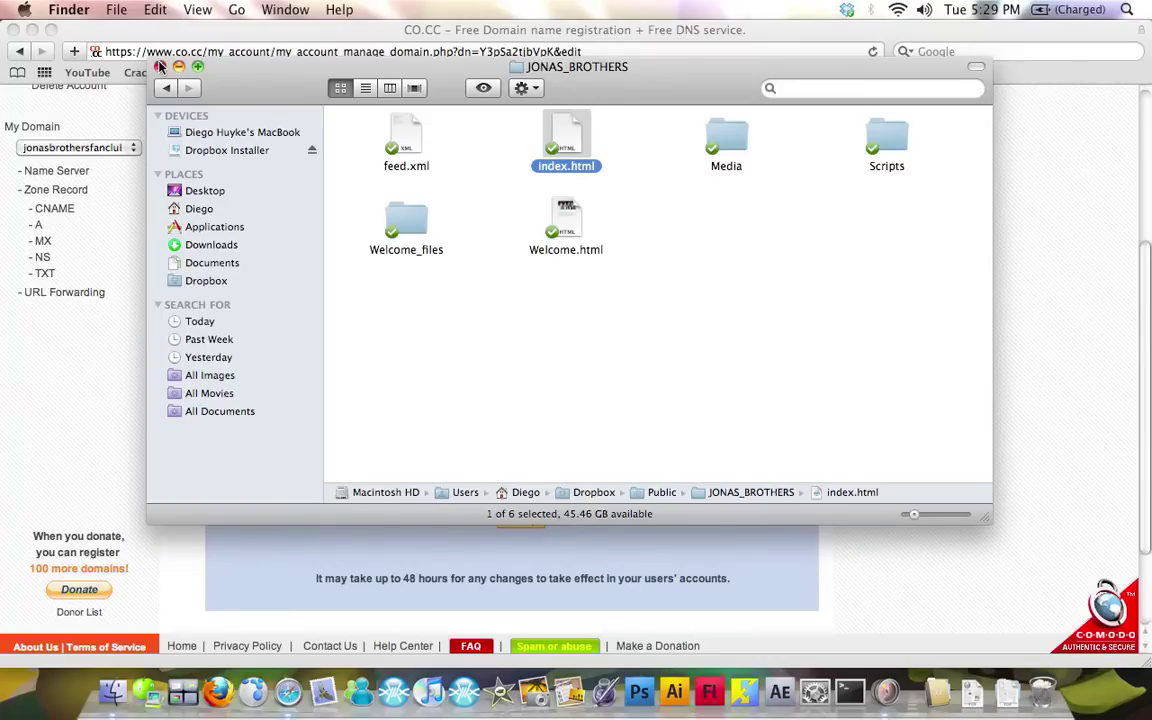
left_click(160, 66)
left_click(386, 337)
left_click(390, 340)
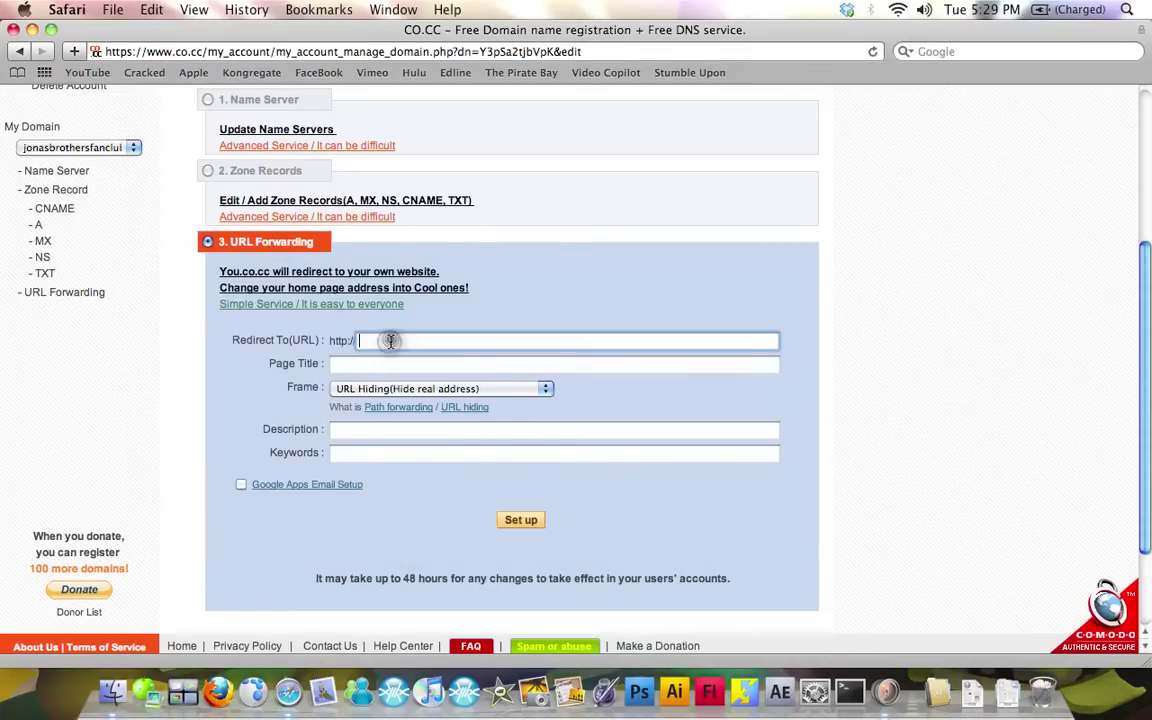
right_click(390, 340)
left_click(445, 380)
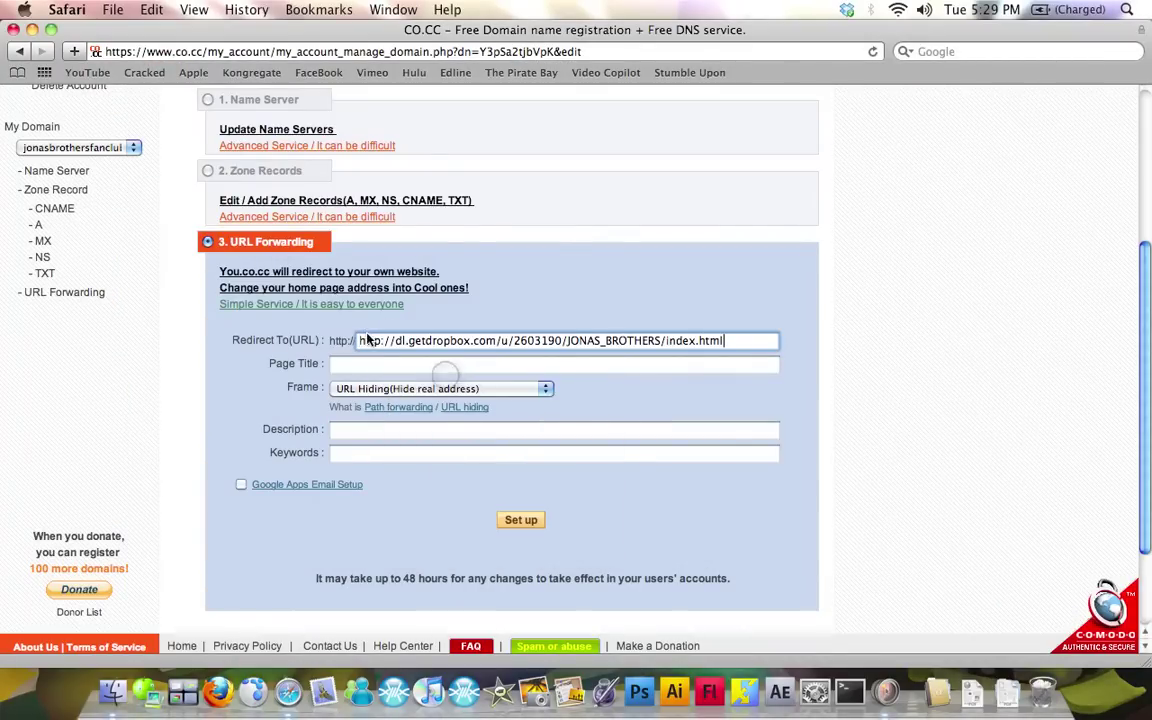
left_click_drag(394, 340, 320, 340)
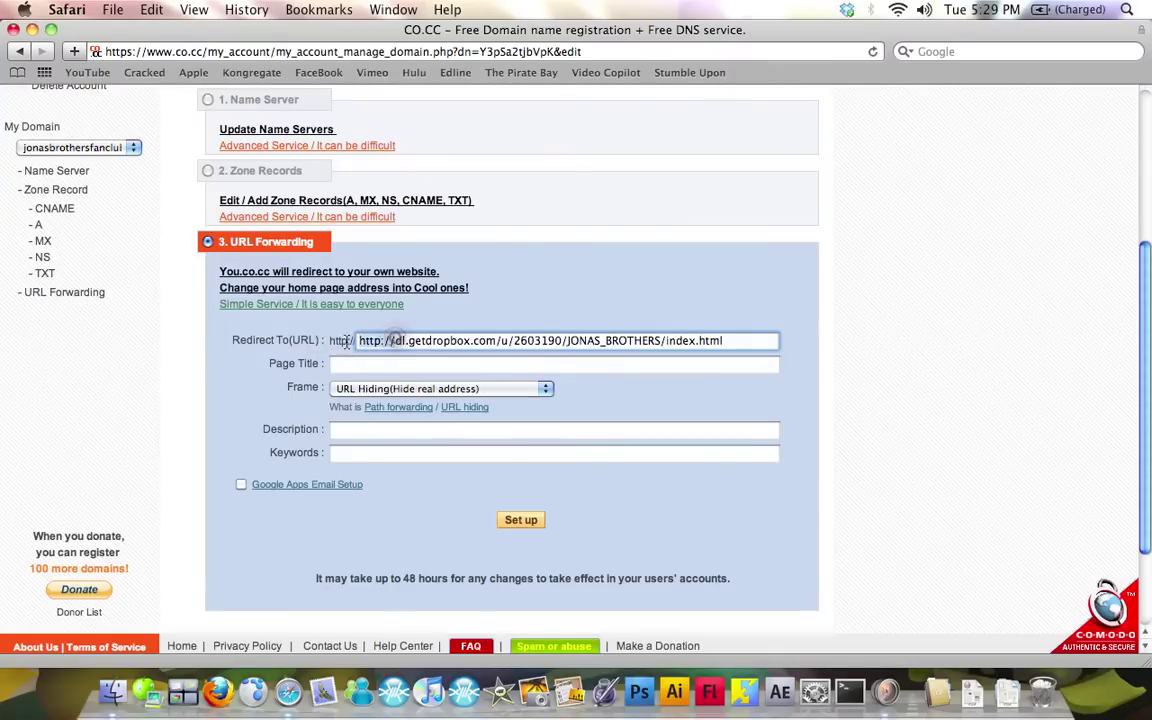
key("BackSpace")
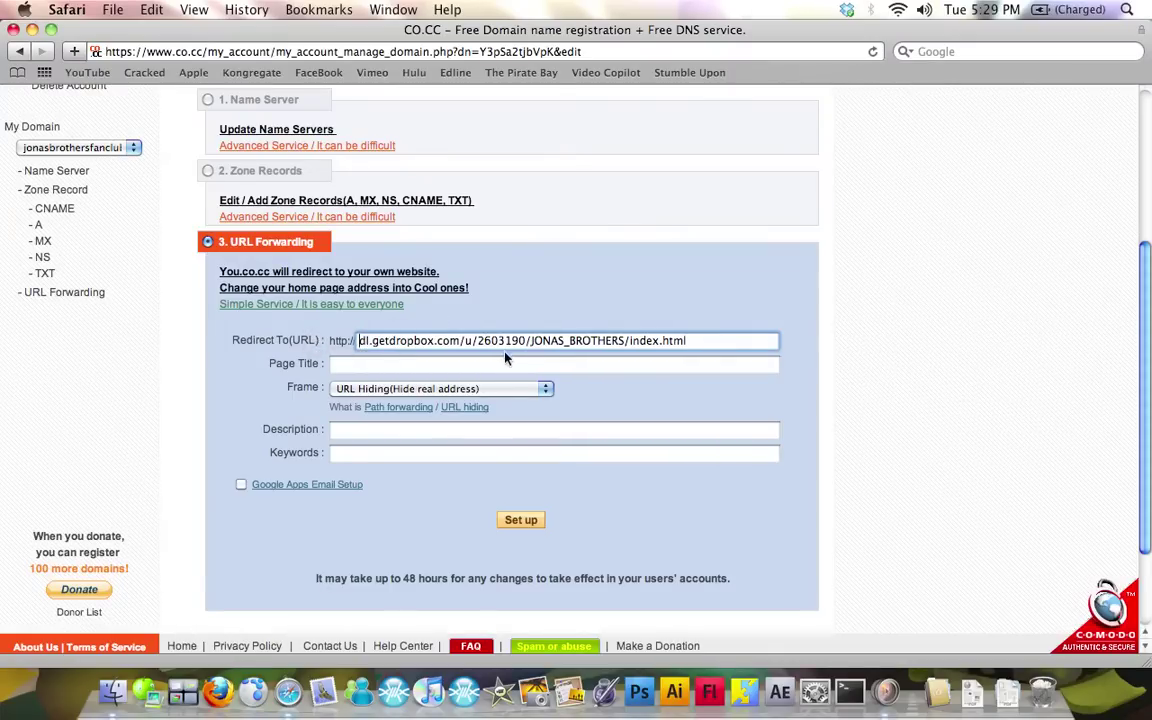
Add the page title Jonas Brothers and submit the forwarding setup
left_click(521, 520)
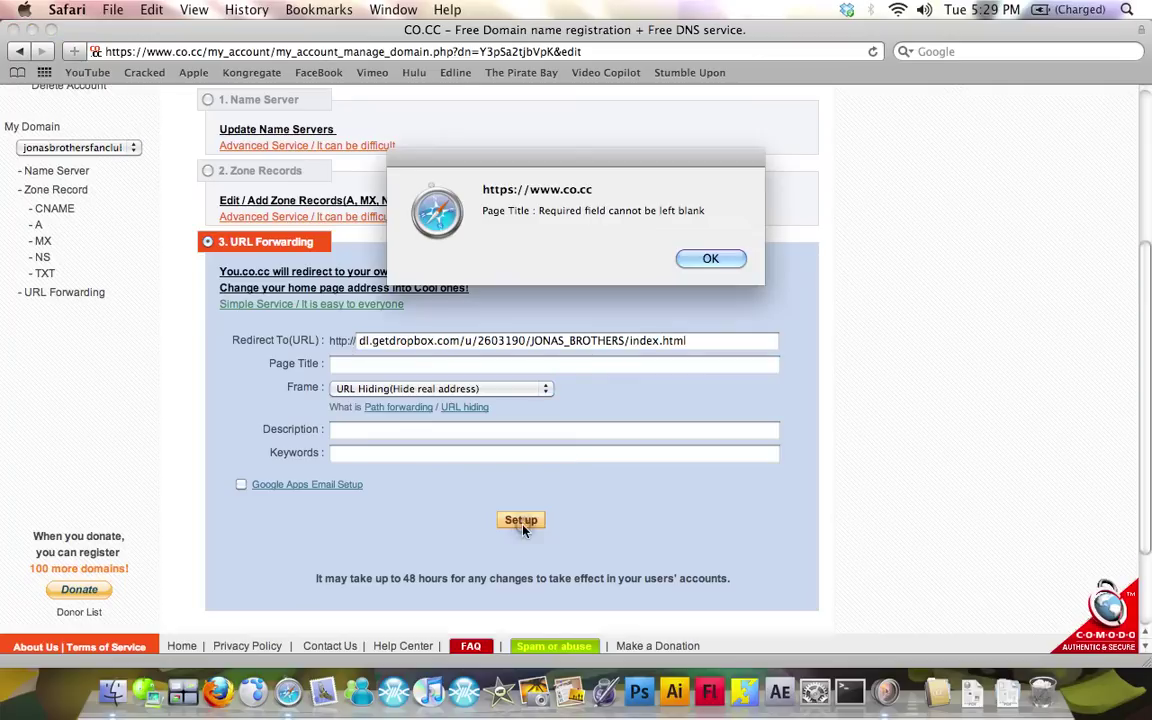
left_click(700, 260)
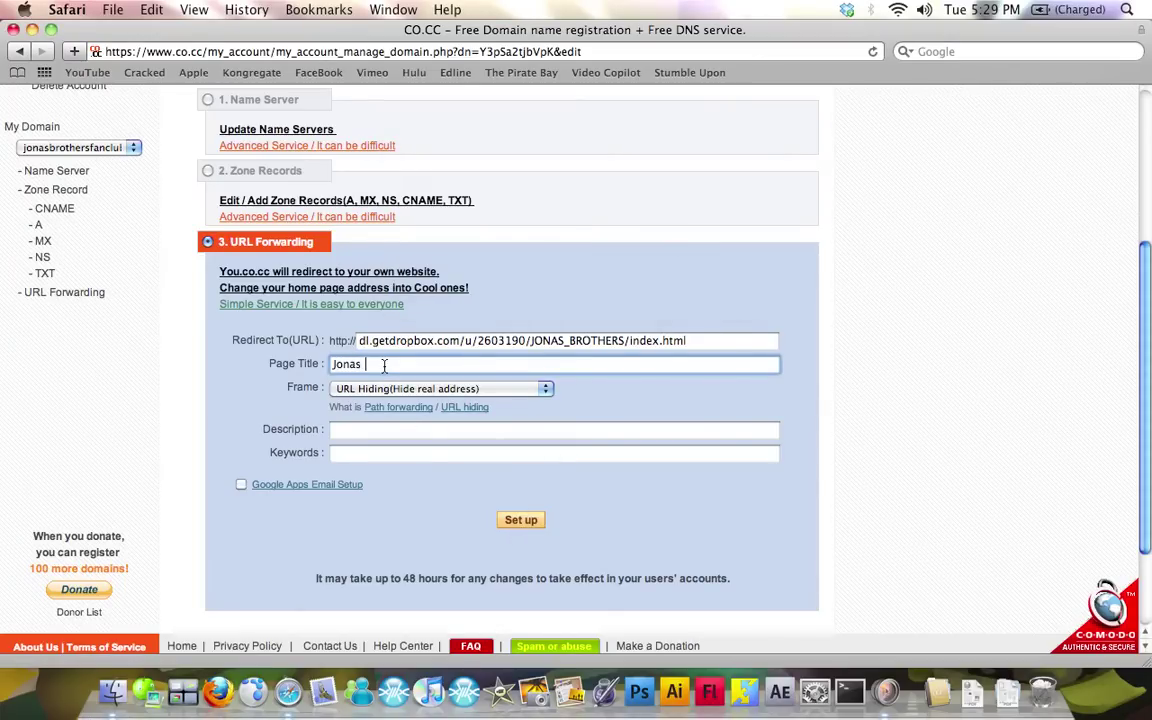
type("Jonas Brothers")
left_click(521, 519)
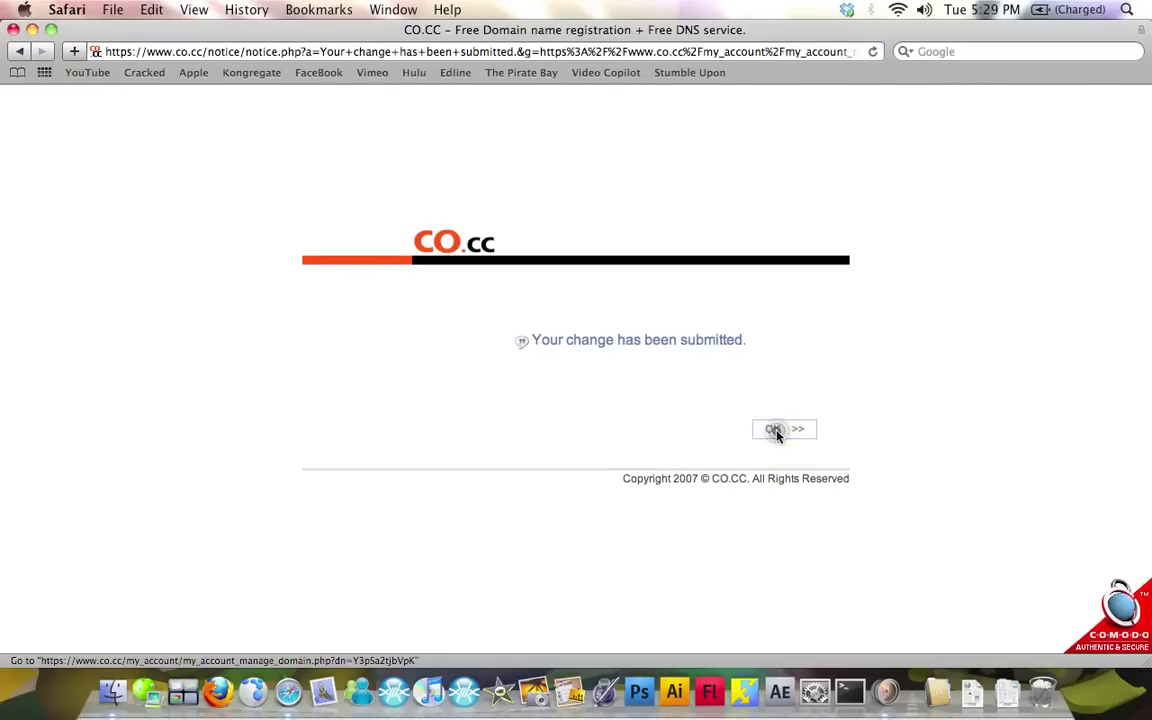
left_click(776, 430)
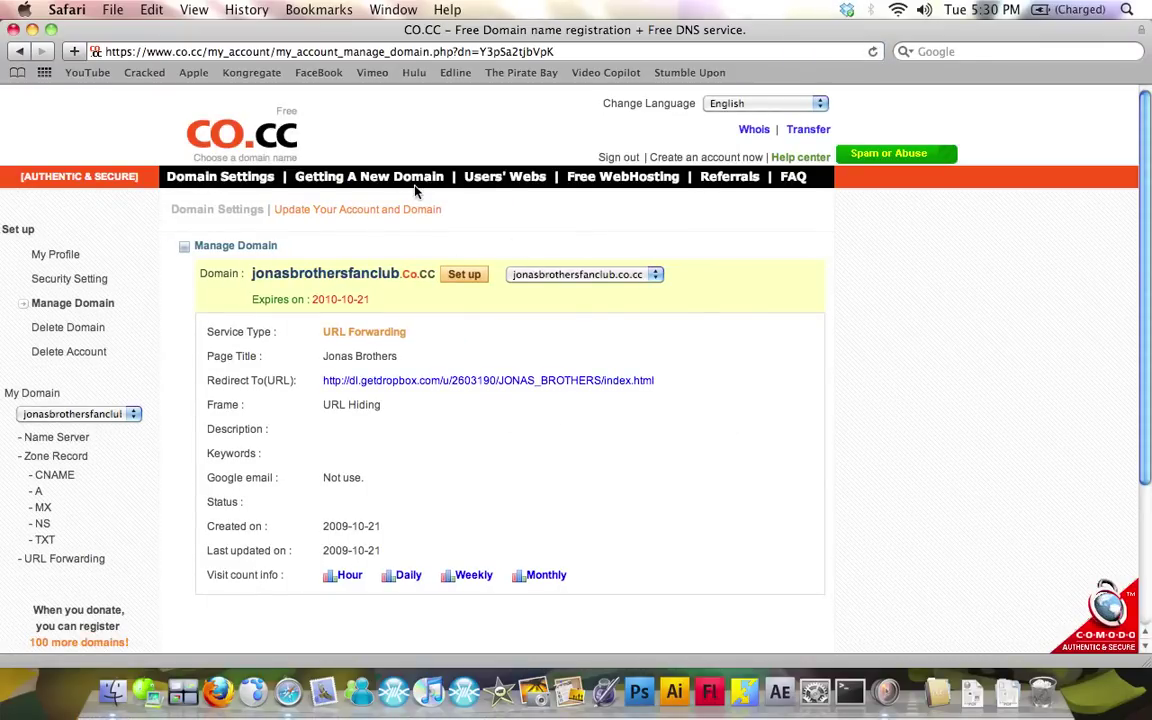
Load jonasbrothersfanclub.co.cc in a new tab to view the fan club Welcome page
key("super+t")
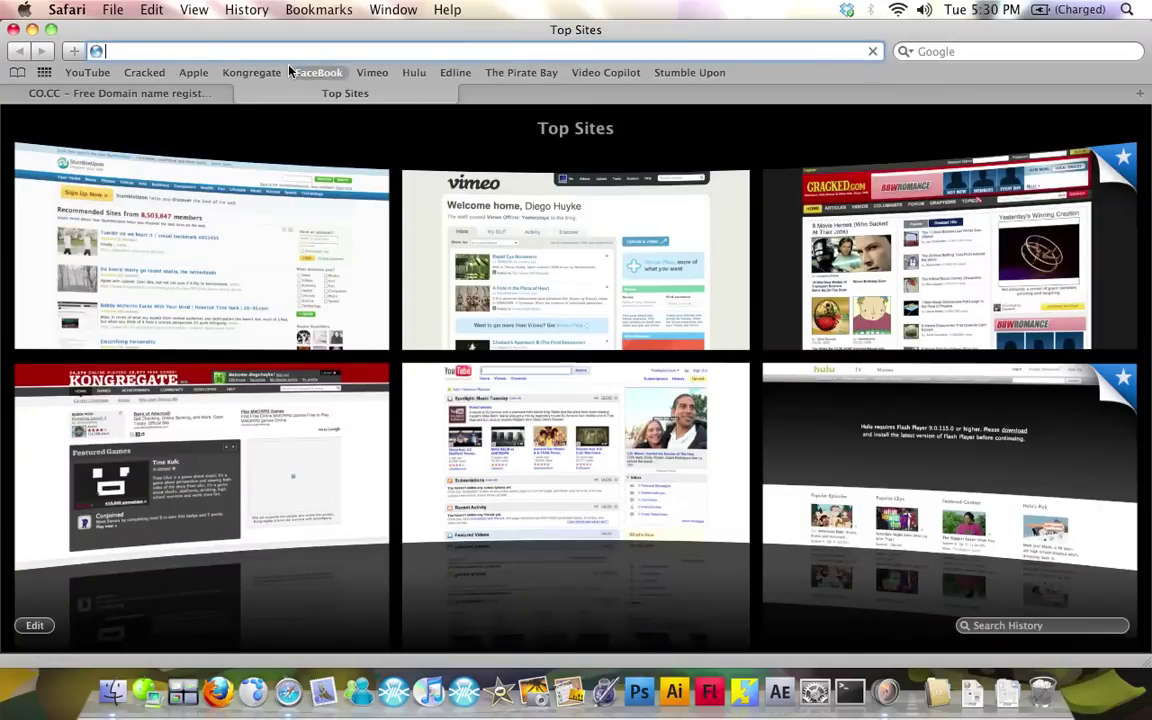
type("jonasbrothersfanclub.xo")
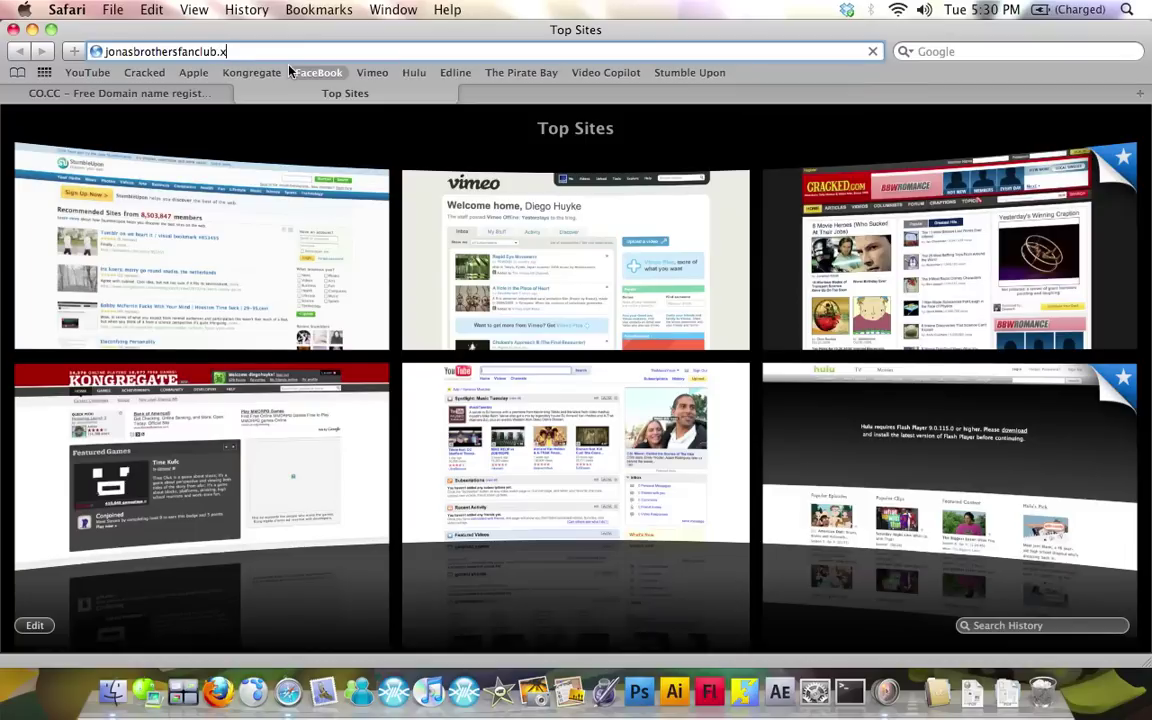
key("BackSpace")
key("BackSpace")
type("co.cc/")
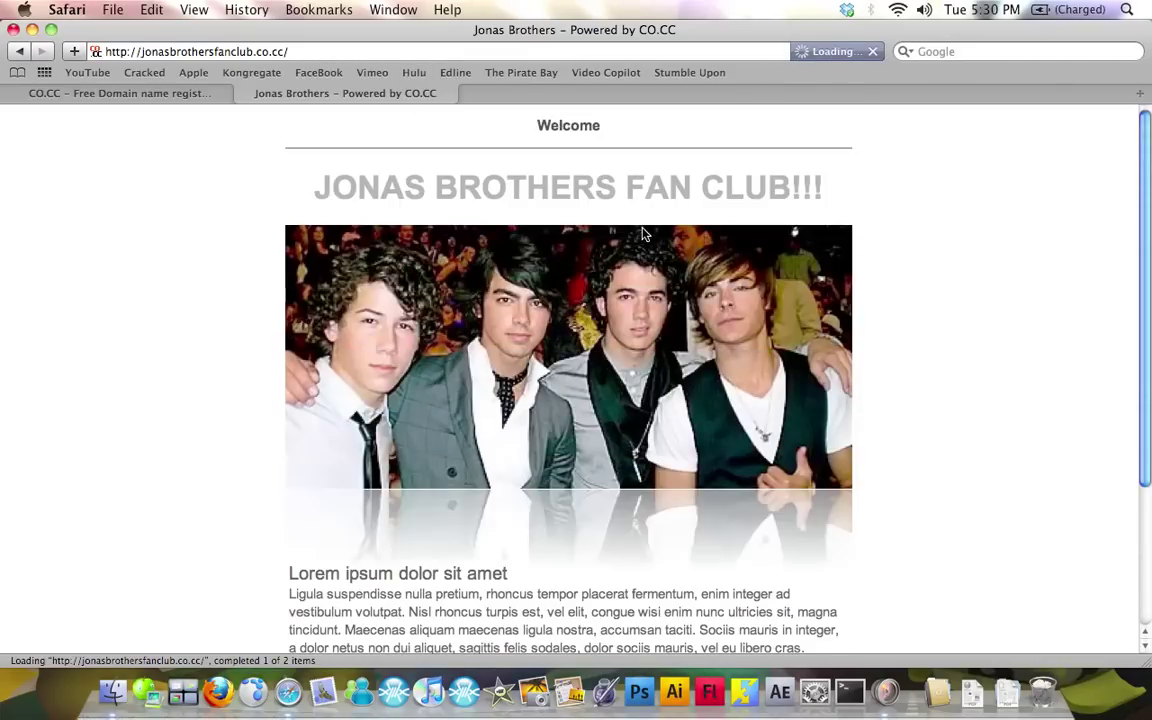
scroll(643, 231, "down", 5)
scroll(709, 305, "up", 5)
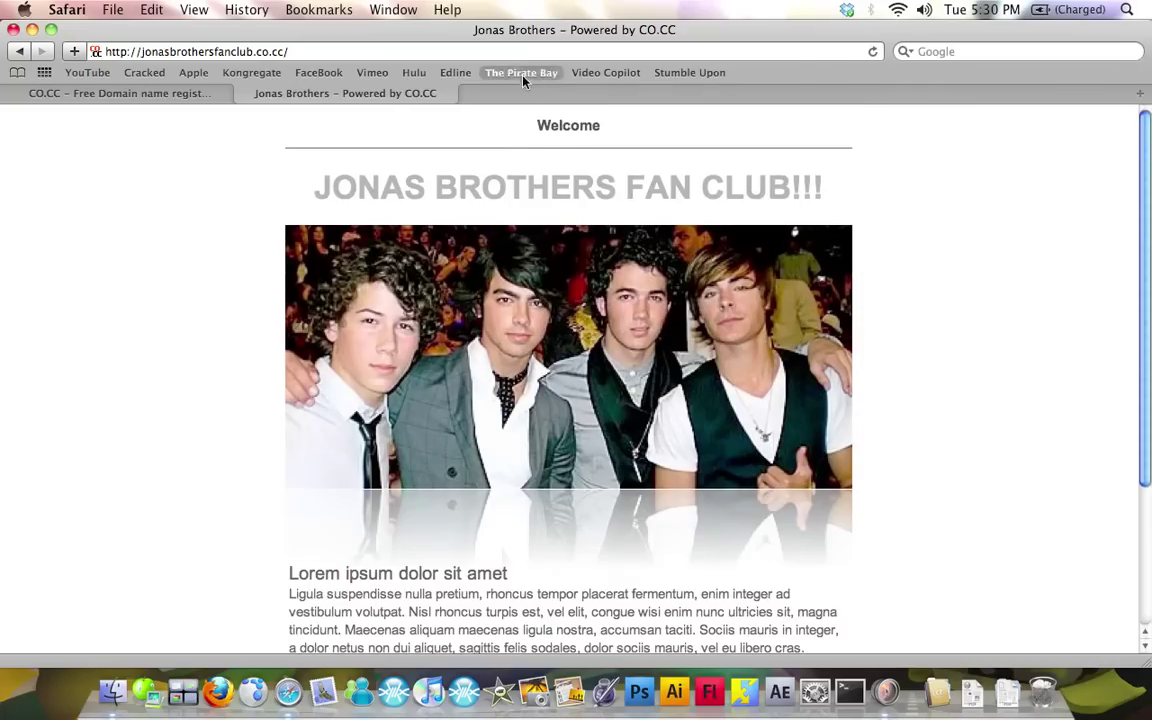